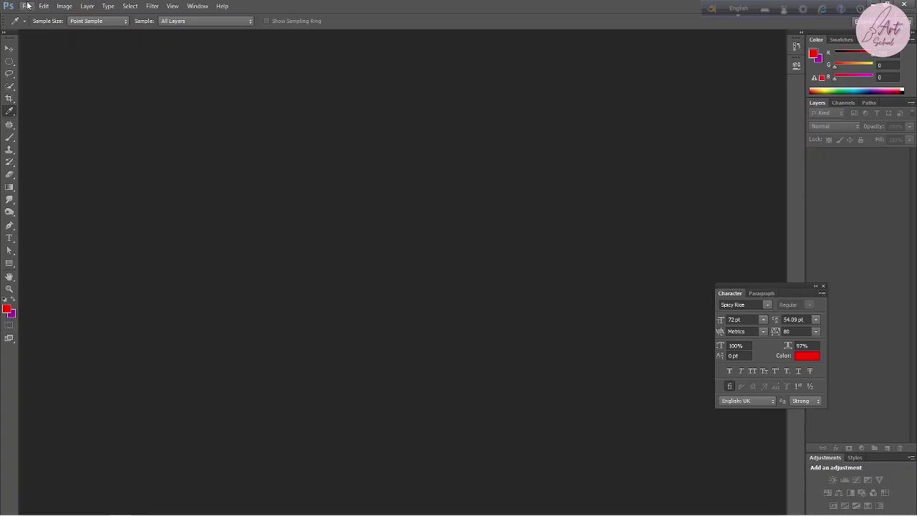
# Create a new International Paper A4 document in inches: 8.268 × 11.693 in at 300 ppi
pyautogui.click(27, 6)
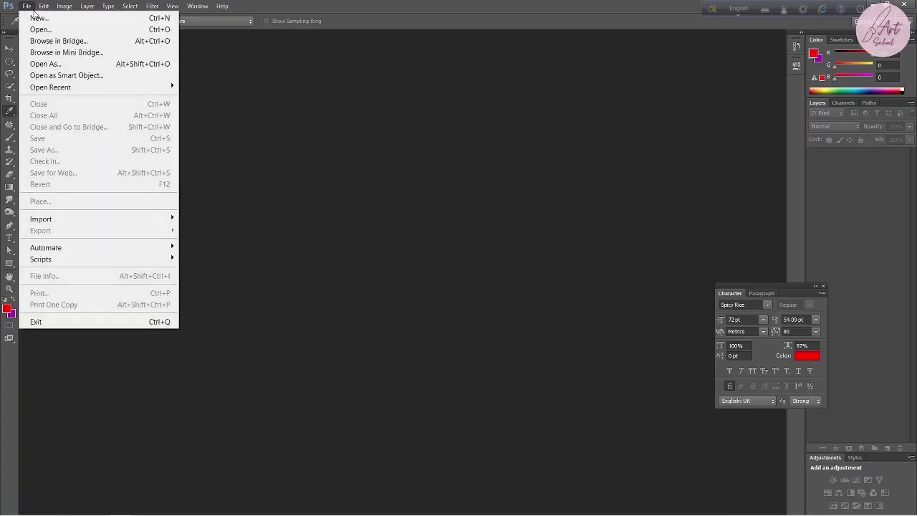
pyautogui.click(40, 18)
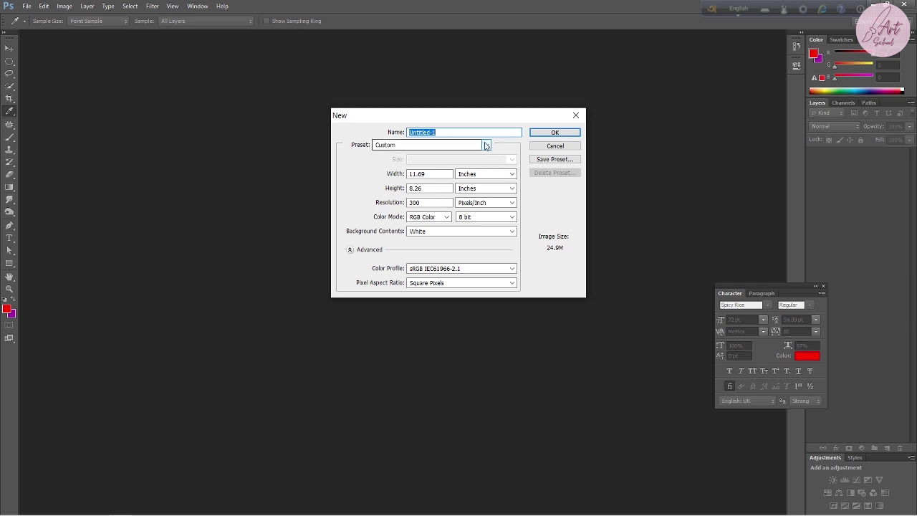
pyautogui.click(482, 145)
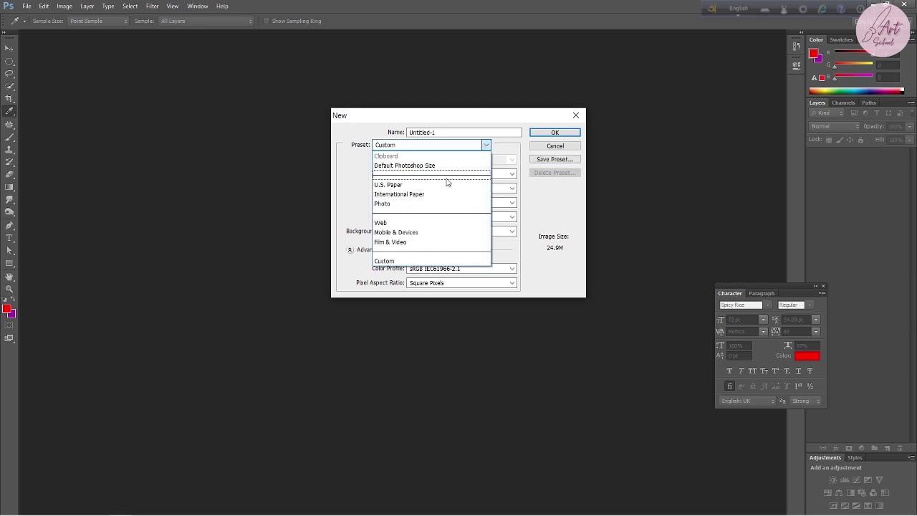
pyautogui.click(436, 200)
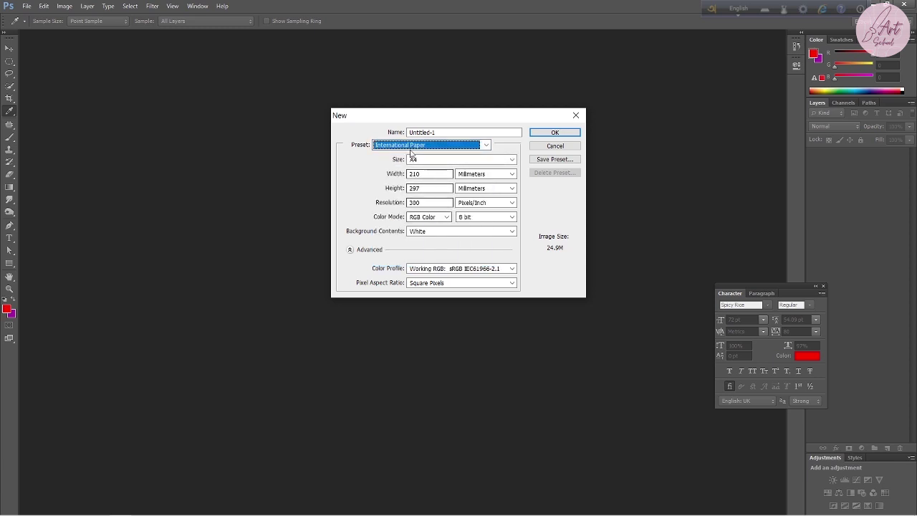
pyautogui.click(509, 175)
pyautogui.click(496, 195)
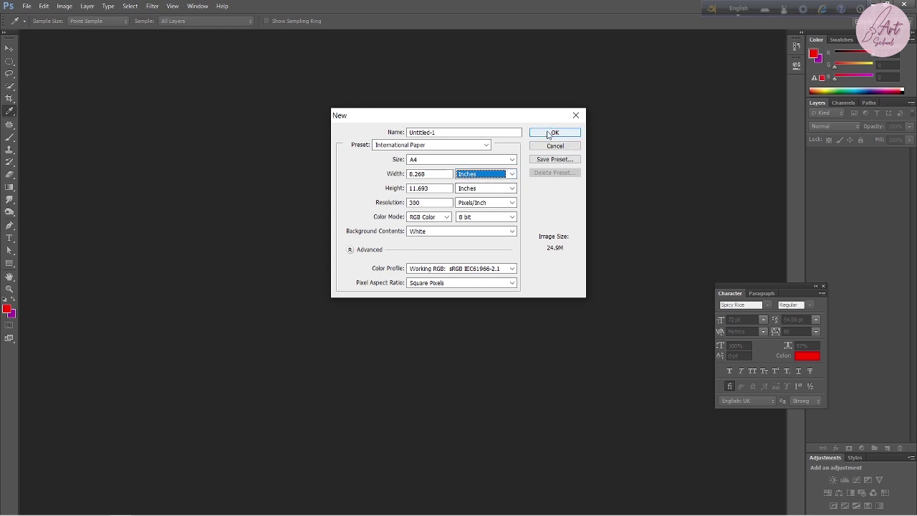
pyautogui.click(548, 134)
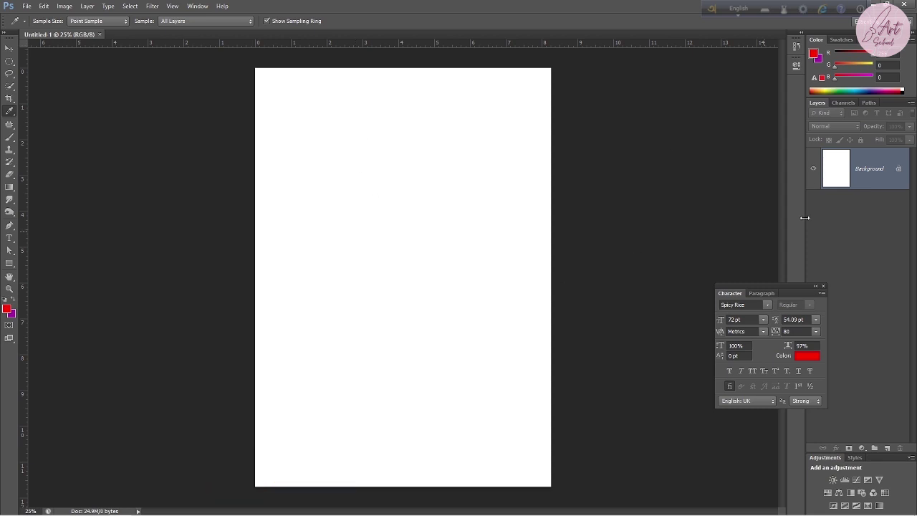
# Convert the Background into Layer 0 and add an empty Layer 1 above it
pyautogui.doubleClick(855, 170)
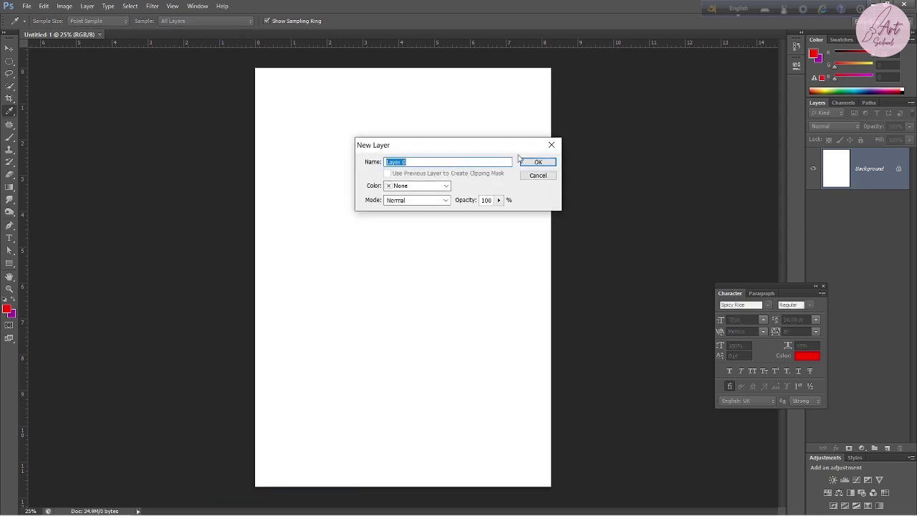
pyautogui.click(535, 162)
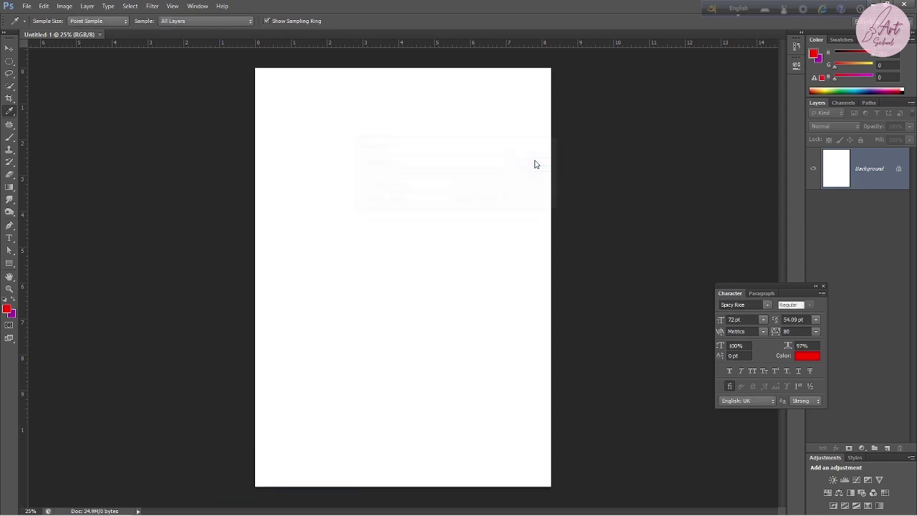
pyautogui.click(886, 446)
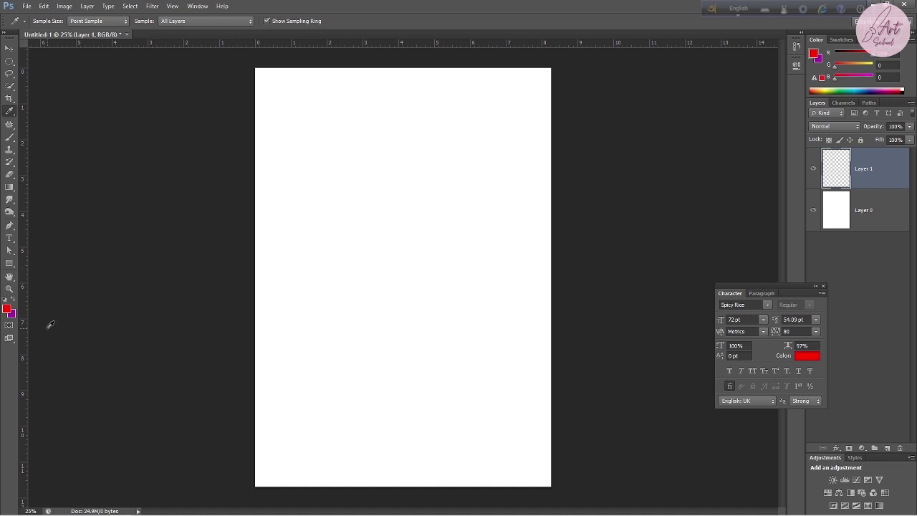
# With the Rectangle tool active, set foreground to red ff0000 and background to purple a707a7
pyautogui.click(9, 264)
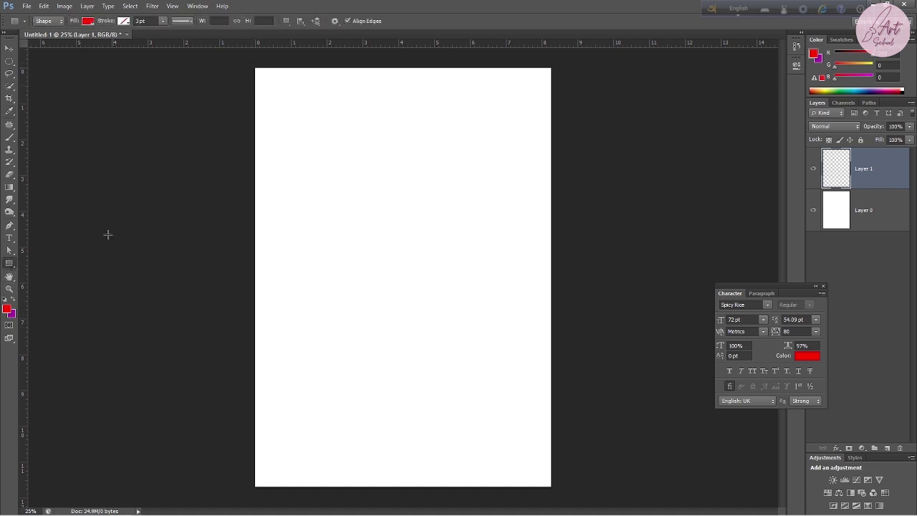
pyautogui.click(6, 310)
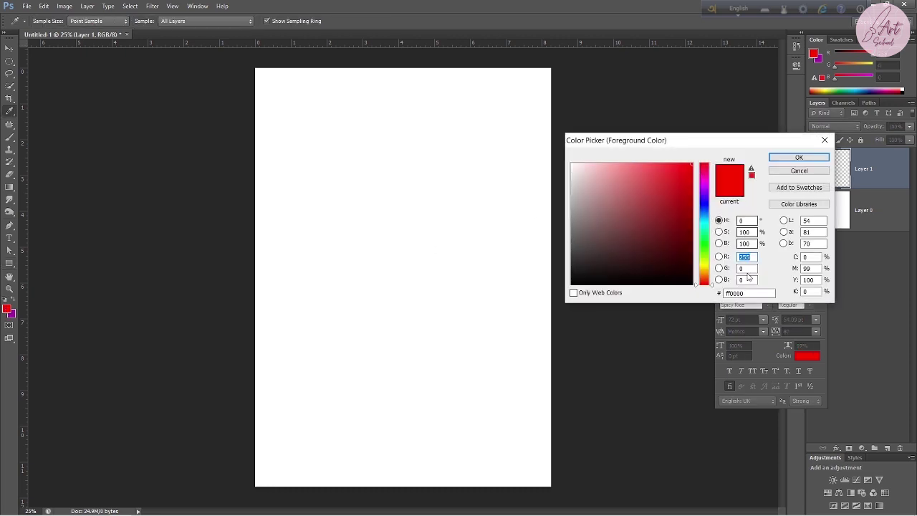
pyautogui.press('Return')
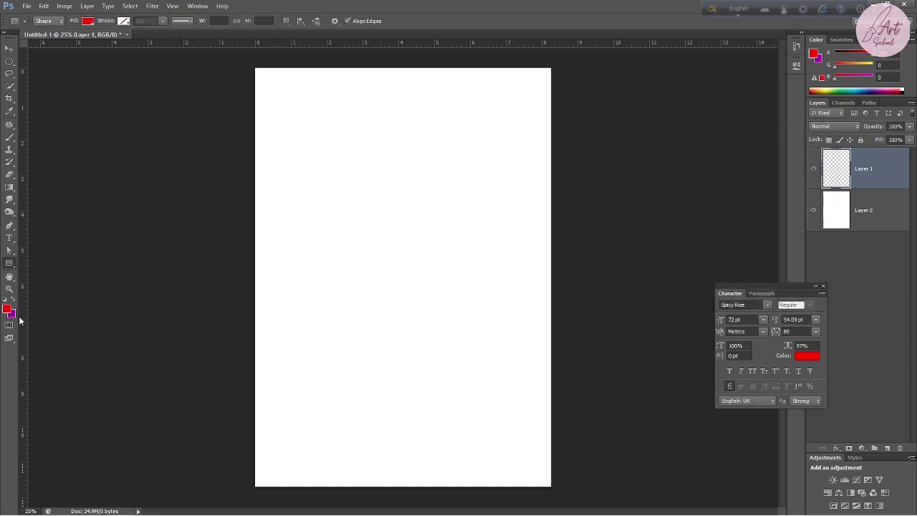
pyautogui.click(11, 315)
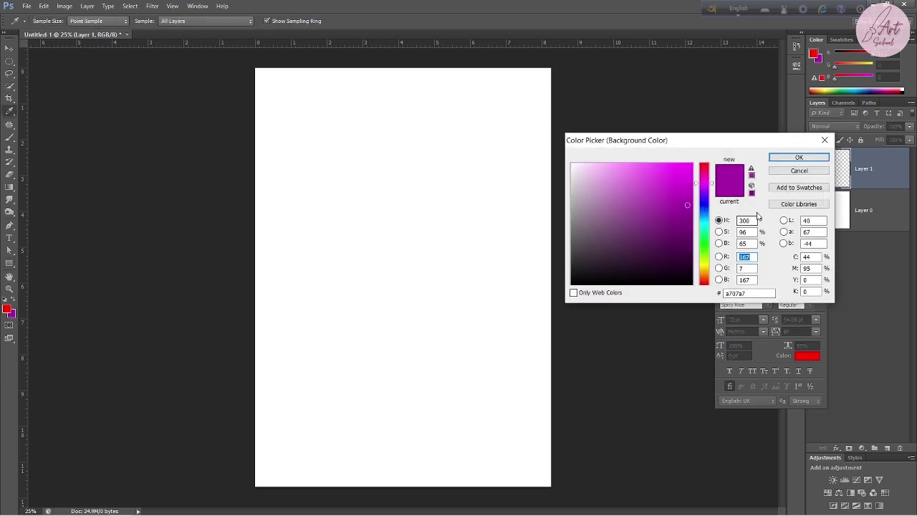
pyautogui.click(788, 158)
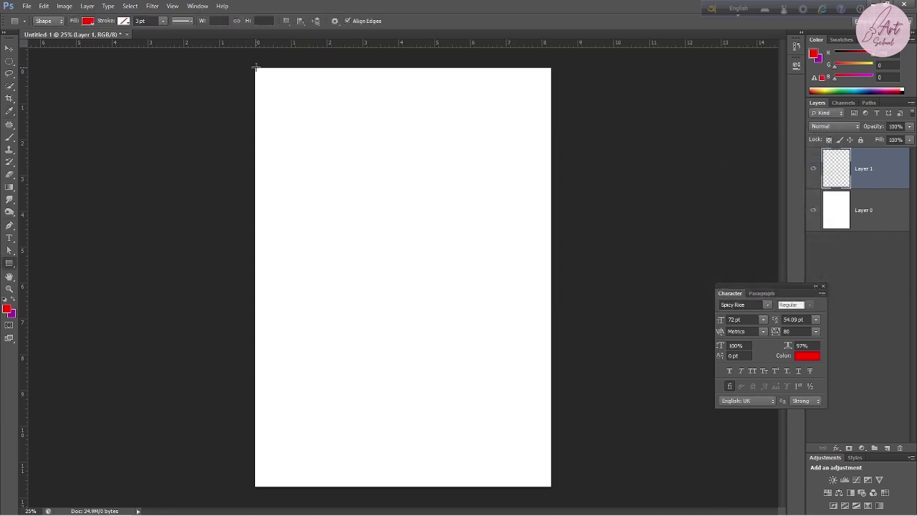
# Draw a full-canvas rectangle filled with a vertical purple-to-red gradient, purple on top
pyautogui.moveTo(254, 67); pyautogui.dragTo(552, 487)
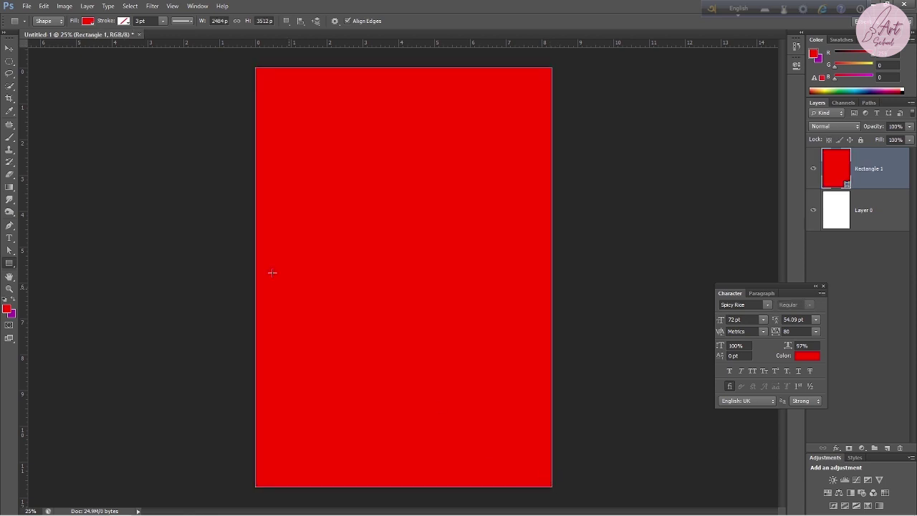
pyautogui.click(86, 22)
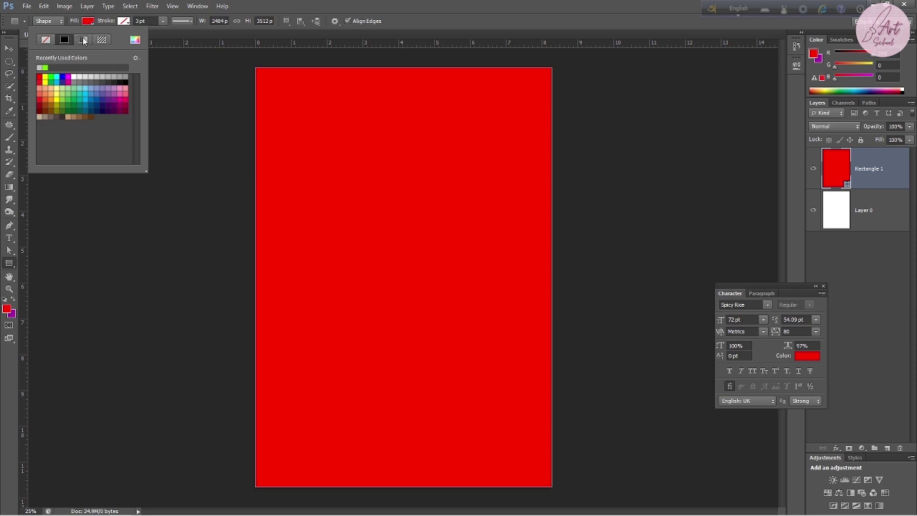
pyautogui.click(83, 40)
pyautogui.press('Return')
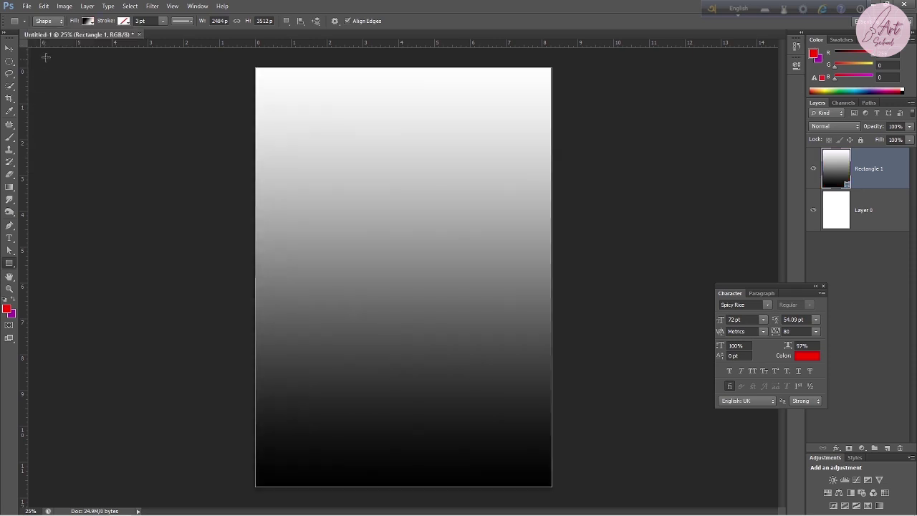
pyautogui.click(89, 23)
pyautogui.click(45, 74)
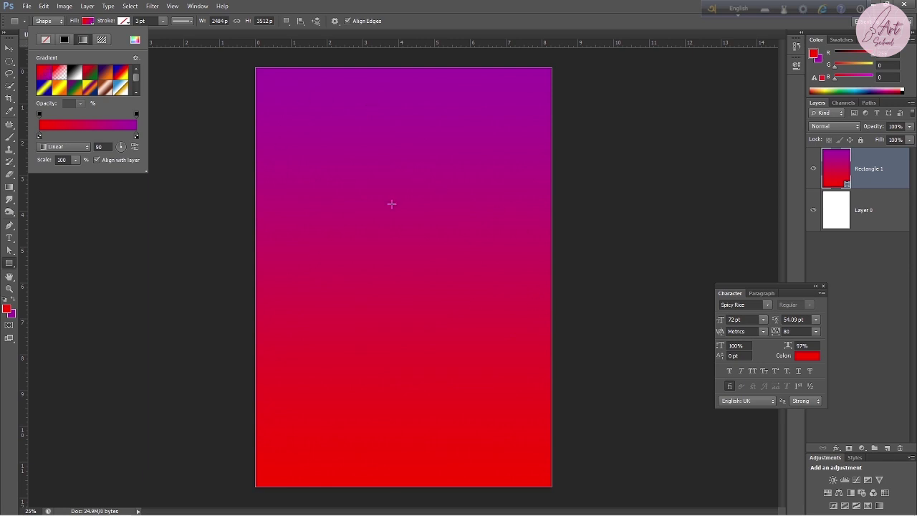
pyautogui.click(136, 147)
pyautogui.click(134, 149)
pyautogui.click(641, 108)
# Dismiss the Create Rectangle prompt and add a new empty layer above the sky
pyautogui.click(667, 173)
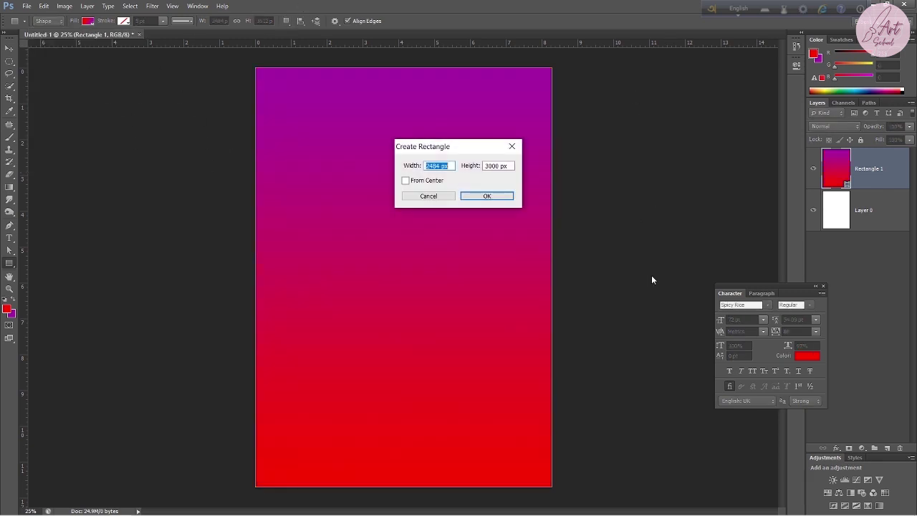
pyautogui.click(512, 147)
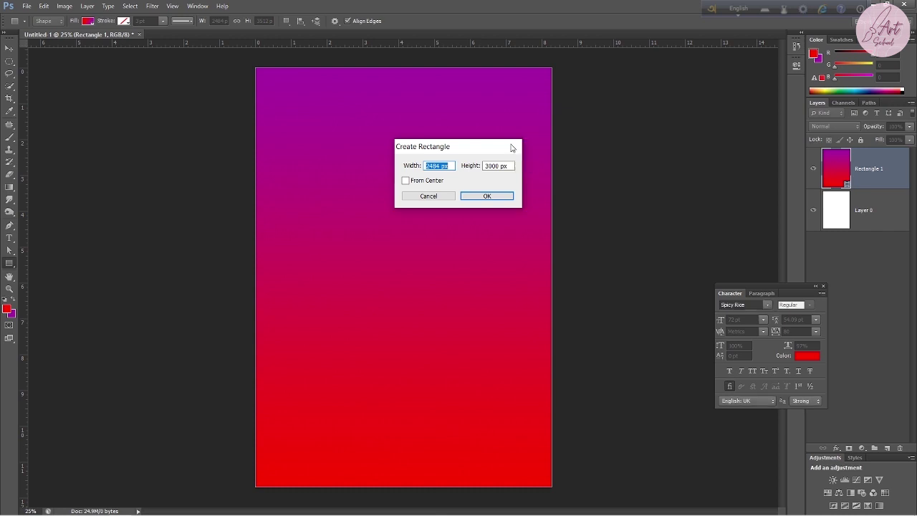
pyautogui.click(888, 450)
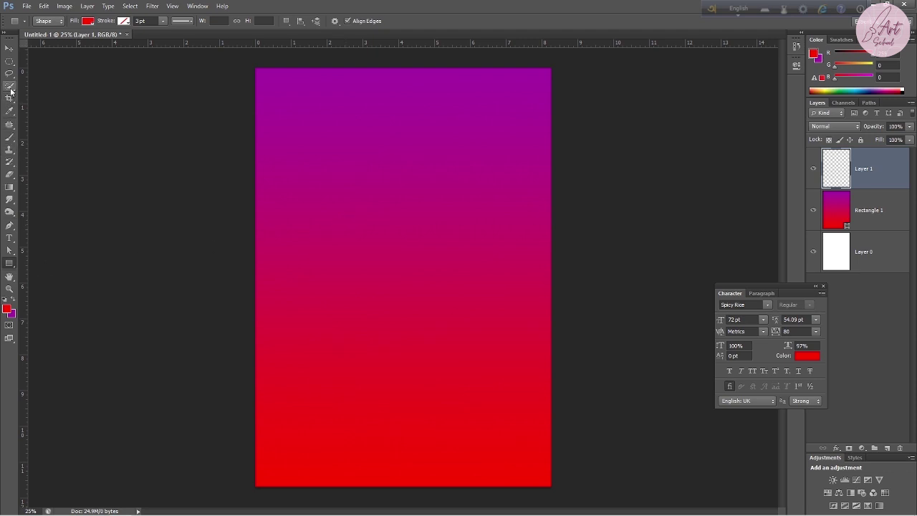
# Lasso-select a jagged mountain ridge across the lower part of the poster
pyautogui.click(11, 90)
pyautogui.click(8, 74)
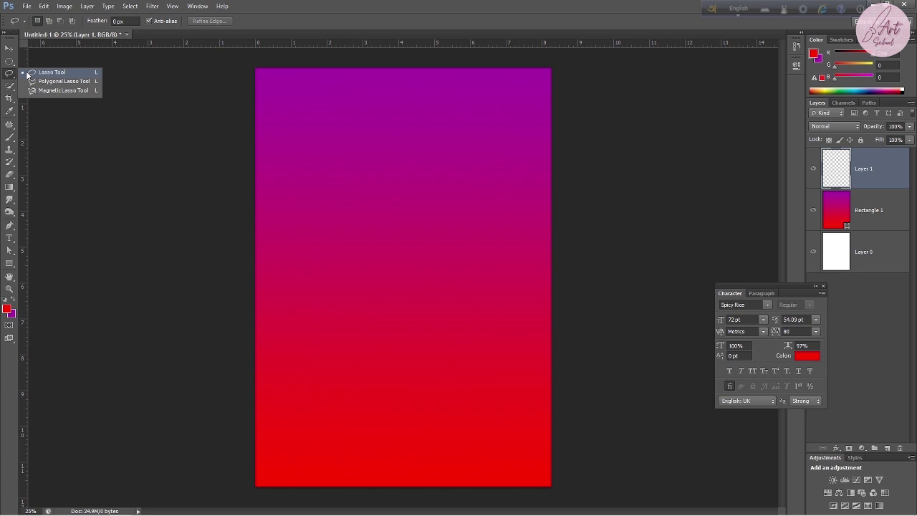
pyautogui.click(32, 74)
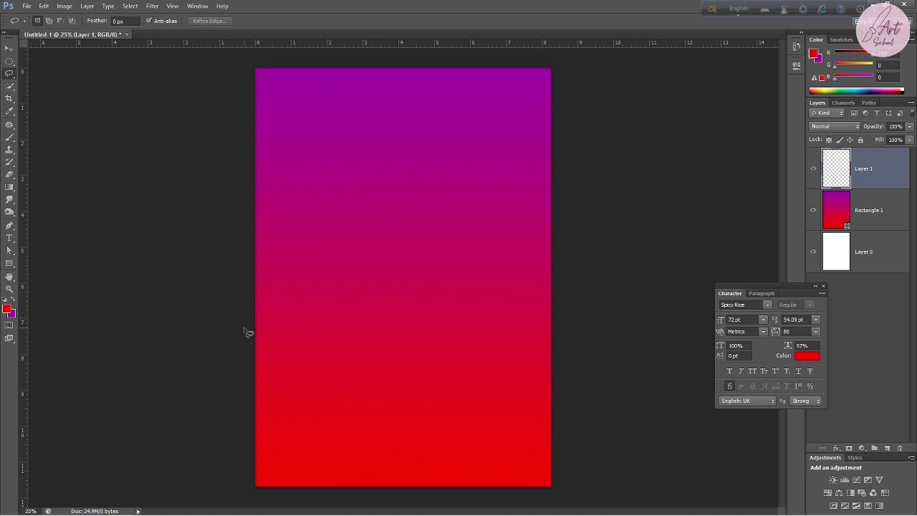
pyautogui.moveTo(254, 330)
pyautogui.mouseDown()
pyautogui.moveTo(301, 364)
pyautogui.moveTo(349, 347)
pyautogui.moveTo(390, 360)
pyautogui.moveTo(454, 344)
pyautogui.moveTo(488, 356)
pyautogui.moveTo(500, 331)
pyautogui.moveTo(522, 349)
pyautogui.moveTo(584, 357)
pyautogui.mouseUp()
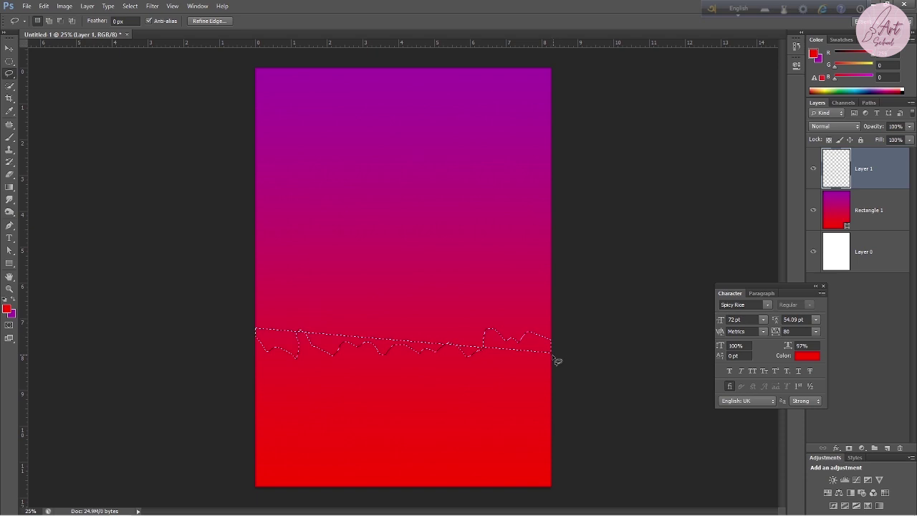
pyautogui.click(556, 360)
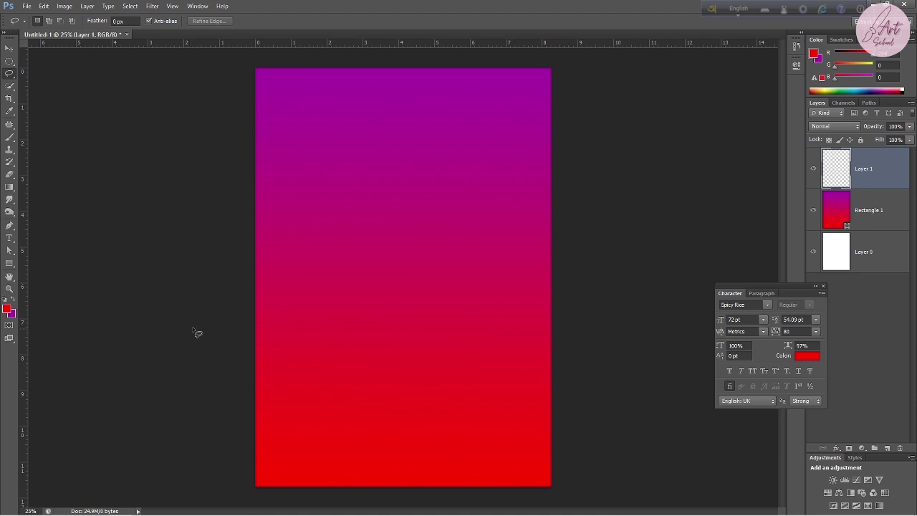
pyautogui.moveTo(244, 324)
pyautogui.mouseDown()
pyautogui.moveTo(381, 346)
pyautogui.moveTo(530, 337)
pyautogui.moveTo(578, 348)
pyautogui.moveTo(594, 414)
pyautogui.moveTo(579, 506)
pyautogui.moveTo(256, 503)
pyautogui.moveTo(244, 452)
pyautogui.moveTo(244, 369)
pyautogui.moveTo(251, 332)
pyautogui.moveTo(270, 344)
pyautogui.mouseUp()
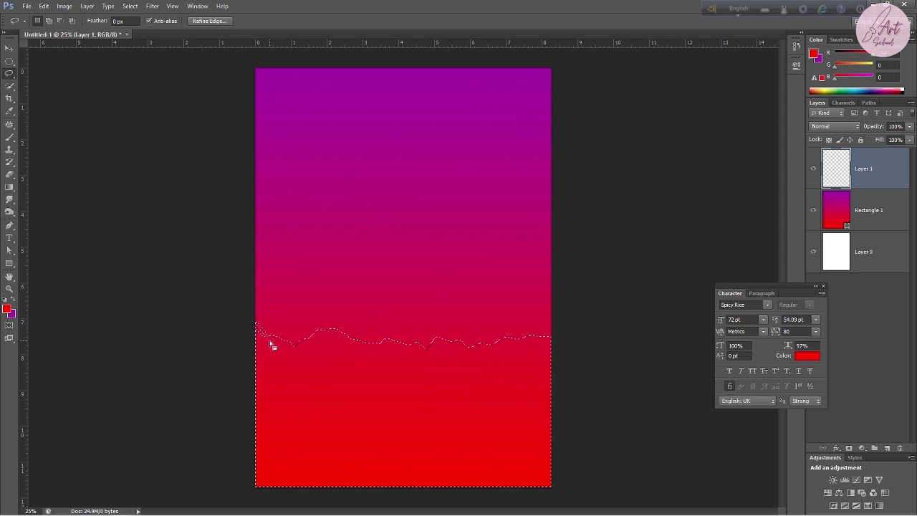
# Fill the ridge selection with dark red e30404 and deselect
pyautogui.click(8, 310)
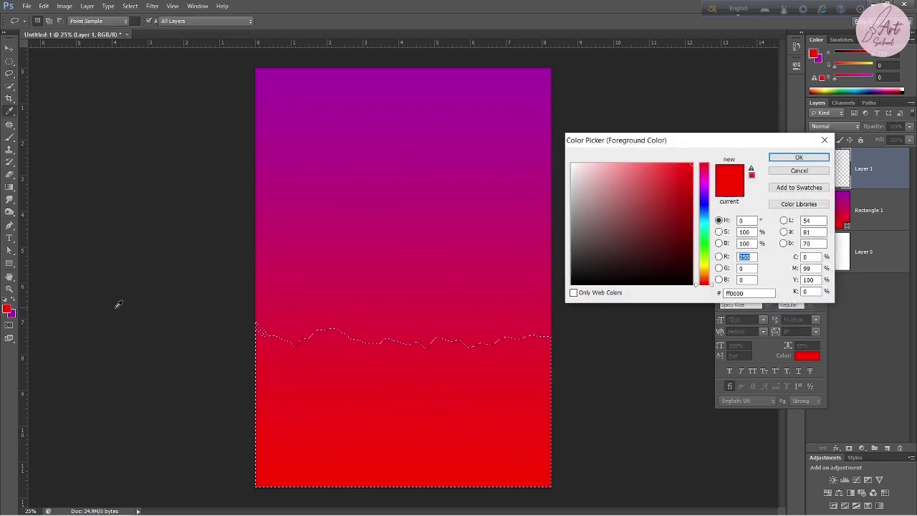
pyautogui.click(691, 177)
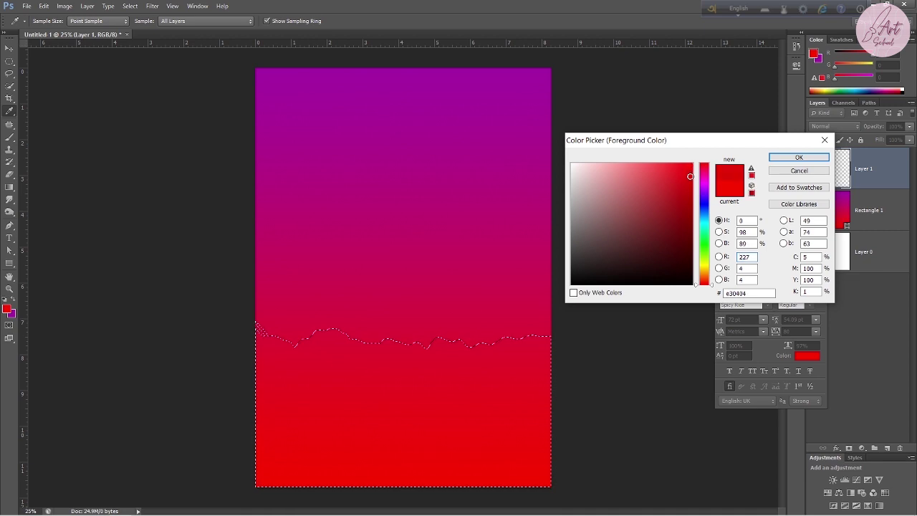
pyautogui.click(775, 159)
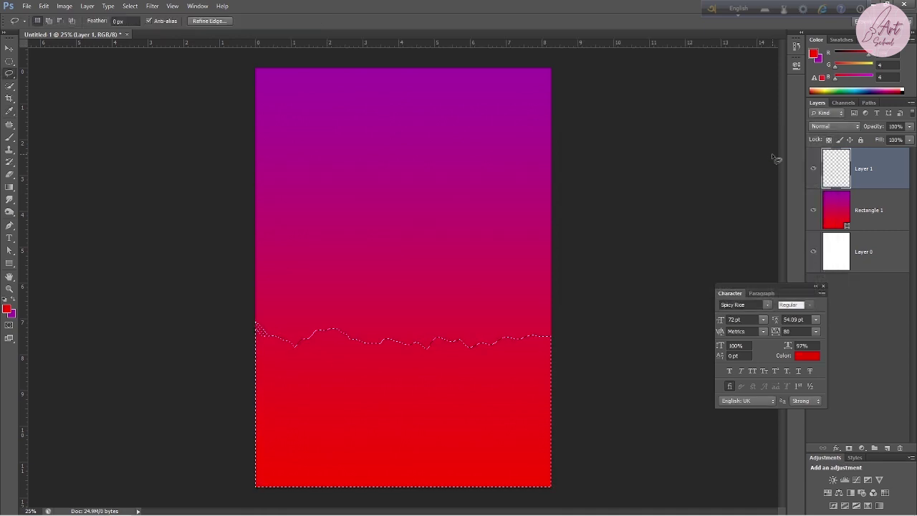
pyautogui.hotkey('alt', 'BackSpace')
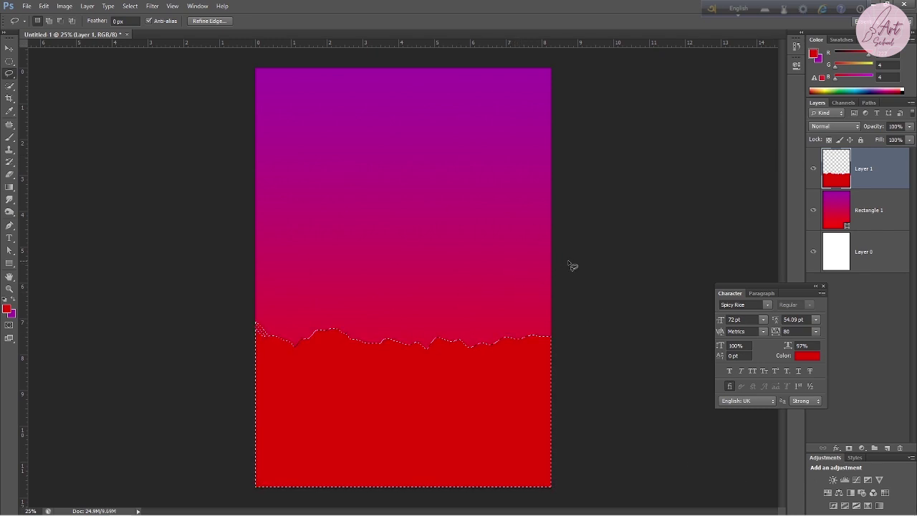
pyautogui.hotkey('ctrl', 'd')
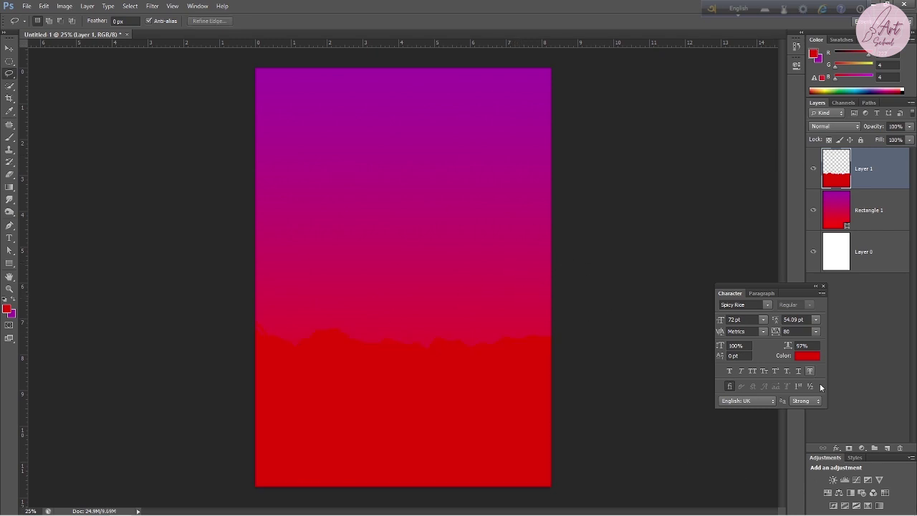
# Add Layer 2, then try a bright red d00606 fill on Layer 1 and revert it
pyautogui.click(888, 448)
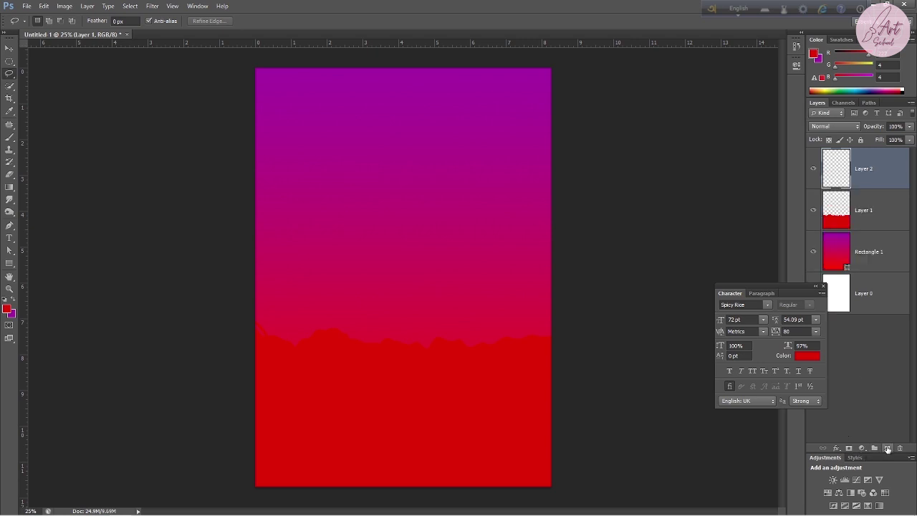
pyautogui.hotkey('alt', '[')
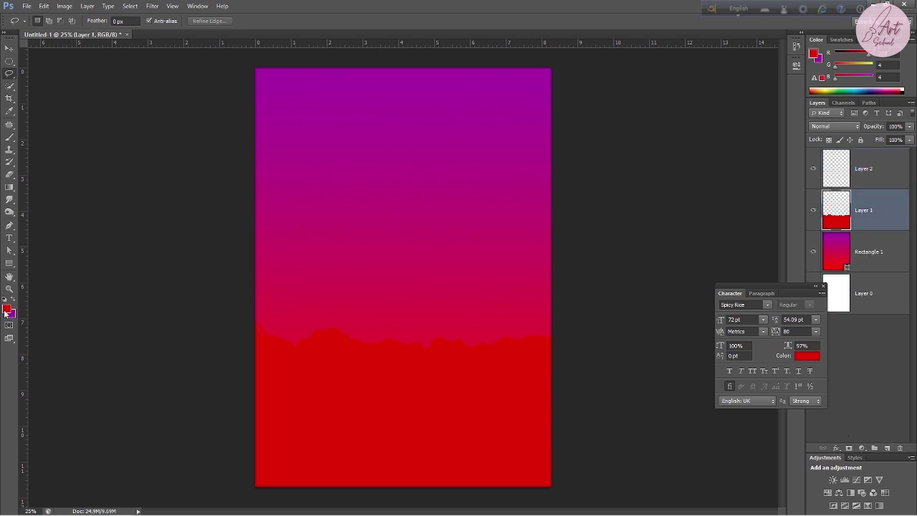
pyautogui.click(7, 310)
pyautogui.moveTo(660, 174); pyautogui.dragTo(689, 185)
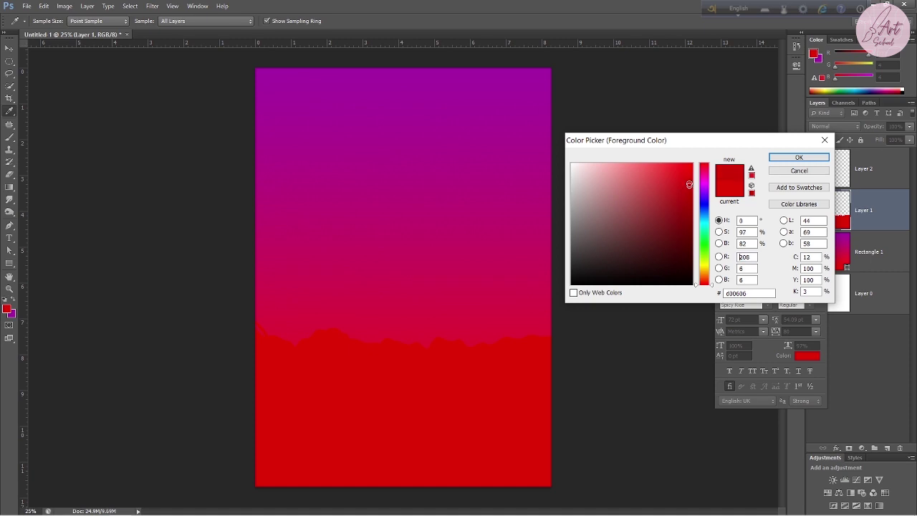
pyautogui.click(795, 158)
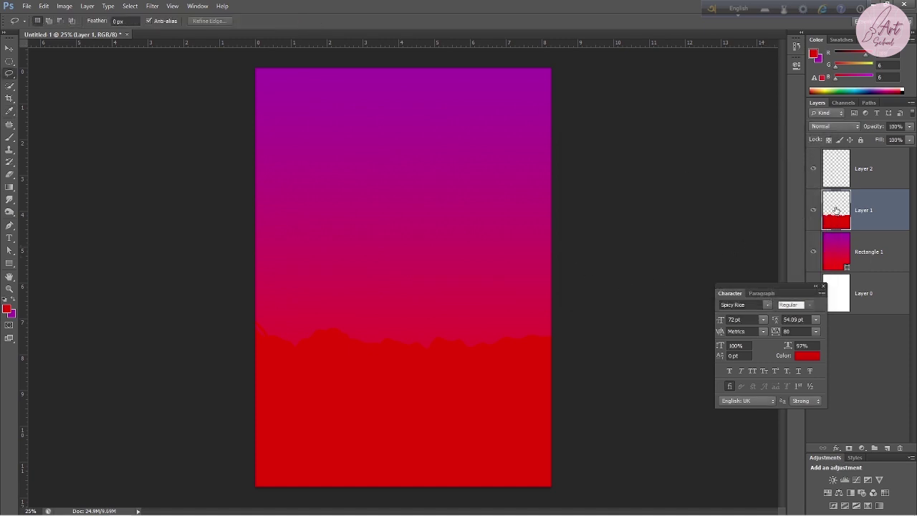
pyautogui.hotkey('alt', 'BackSpace')
pyautogui.press('Delete')
pyautogui.keyDown('ctrl'); pyautogui.click(842, 218); pyautogui.keyUp('ctrl')
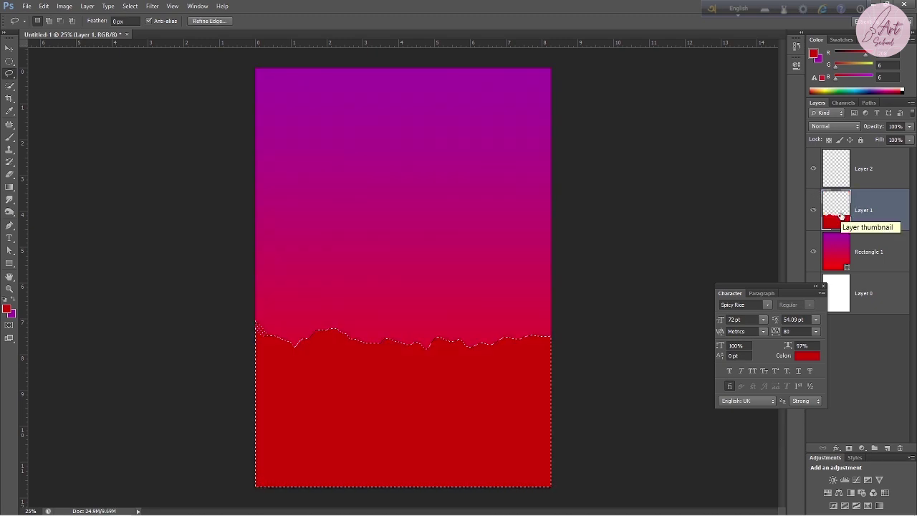
pyautogui.hotkey('ctrl', 'd')
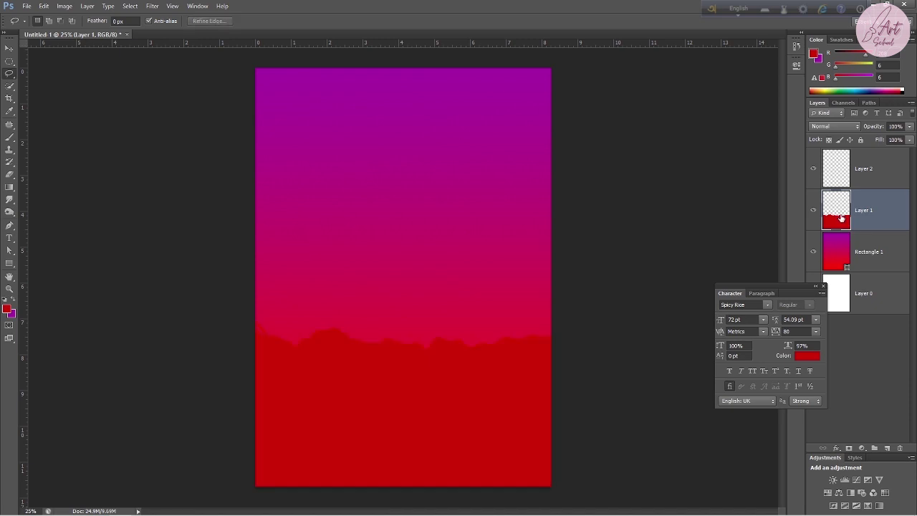
# On Layer 2, lasso a slightly lower ridge and fill it with darker red b80404
pyautogui.click(833, 178)
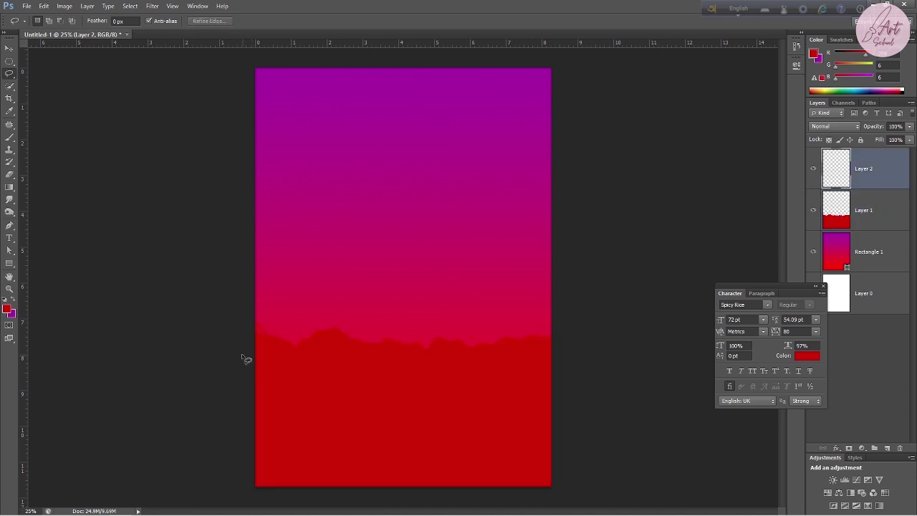
pyautogui.moveTo(254, 328)
pyautogui.mouseDown()
pyautogui.moveTo(315, 352)
pyautogui.moveTo(379, 363)
pyautogui.moveTo(432, 347)
pyautogui.moveTo(456, 355)
pyautogui.mouseUp()
pyautogui.moveTo(500, 359)
pyautogui.mouseDown()
pyautogui.moveTo(573, 496)
pyautogui.moveTo(558, 508)
pyautogui.moveTo(273, 511)
pyautogui.moveTo(215, 473)
pyautogui.moveTo(206, 419)
pyautogui.moveTo(225, 348)
pyautogui.moveTo(223, 316)
pyautogui.moveTo(217, 329)
pyautogui.mouseUp()
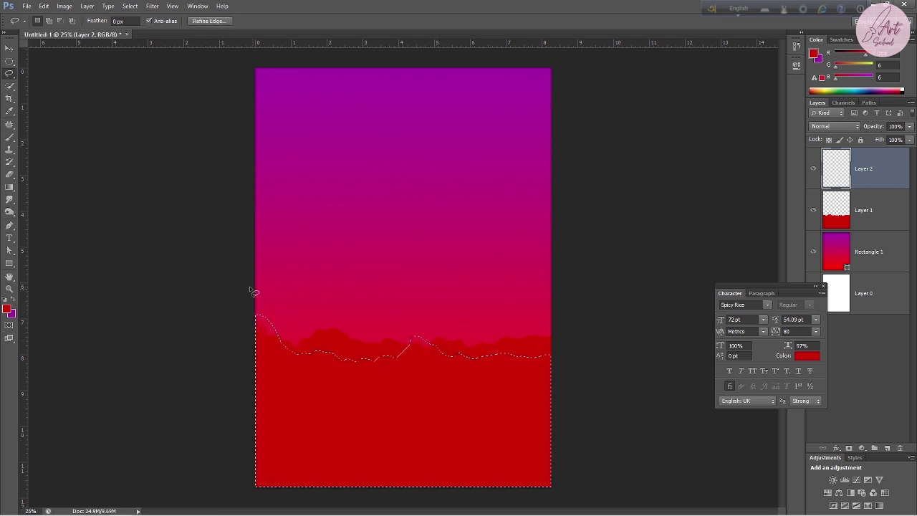
pyautogui.click(7, 309)
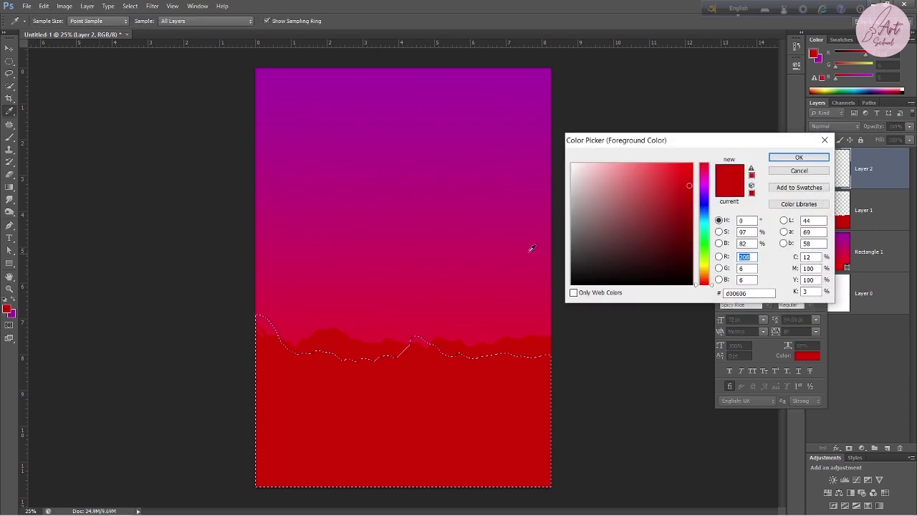
pyautogui.click(691, 197)
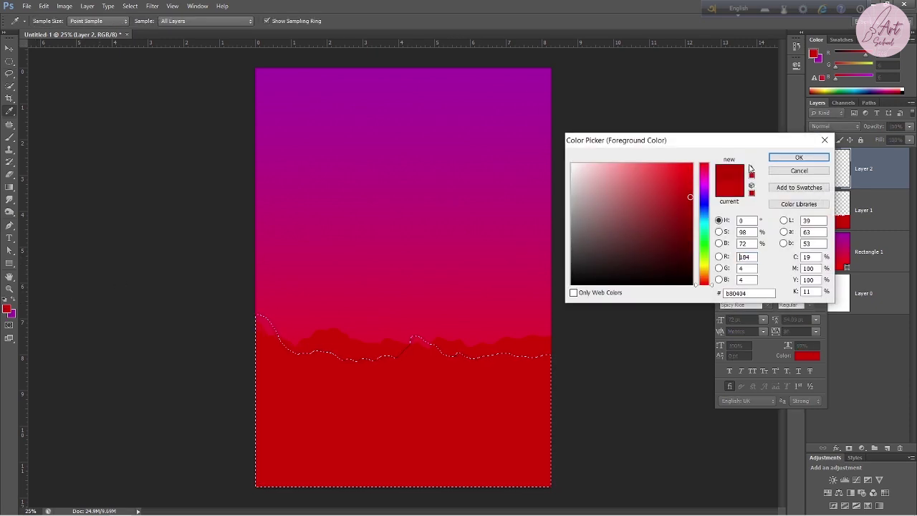
pyautogui.click(776, 159)
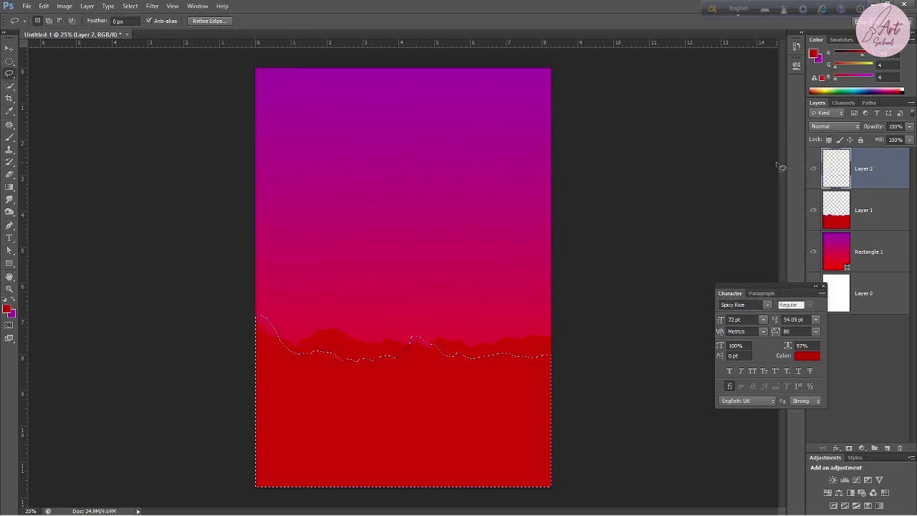
pyautogui.hotkey('alt', 'BackSpace')
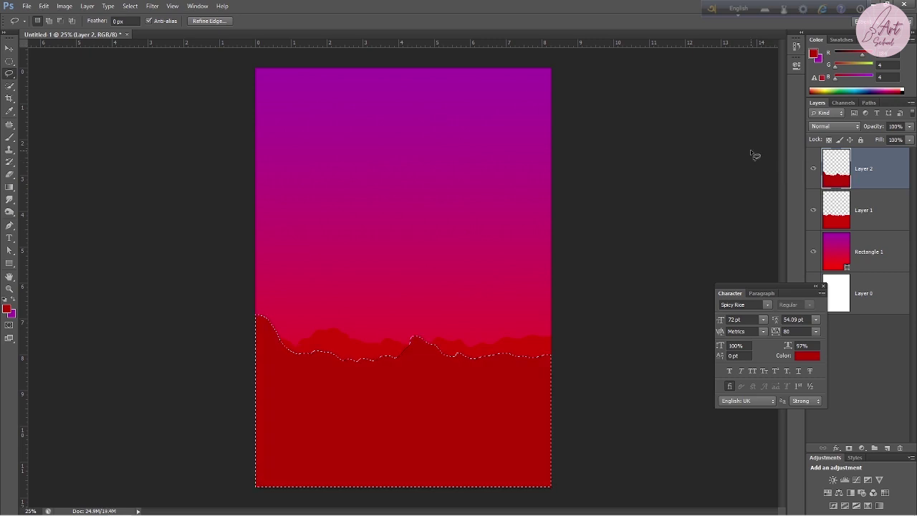
pyautogui.hotkey('ctrl', 'd')
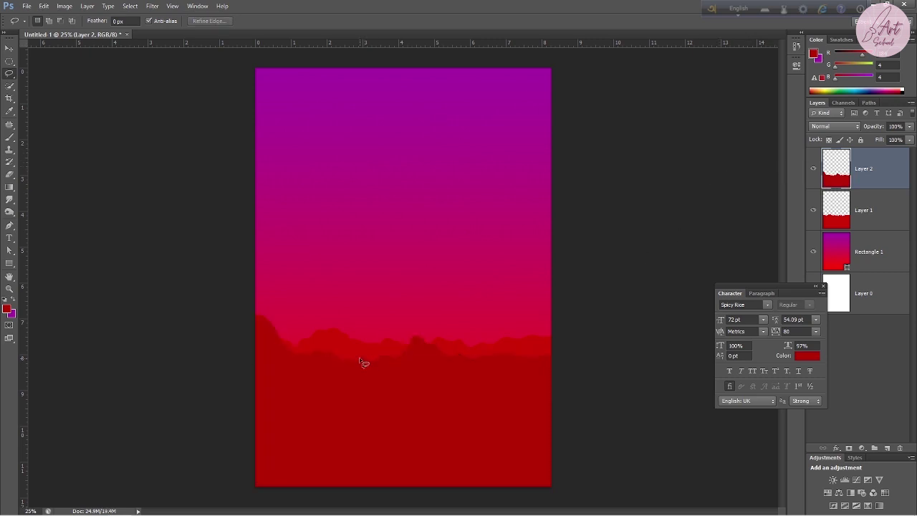
# On new Layer 3, lasso a lower ridge, fill it with 8c0000, then add Layer 4
pyautogui.click(887, 448)
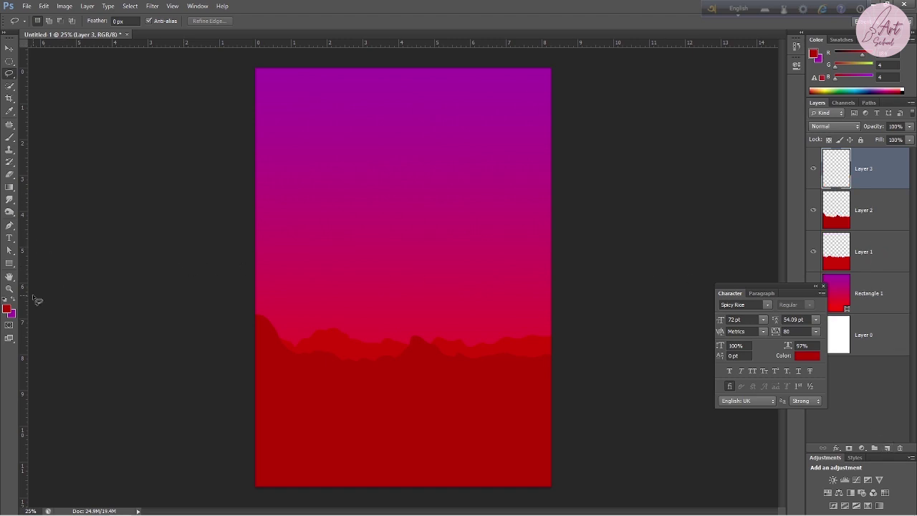
pyautogui.moveTo(249, 367)
pyautogui.mouseDown()
pyautogui.moveTo(476, 387)
pyautogui.moveTo(573, 375)
pyautogui.moveTo(595, 433)
pyautogui.moveTo(570, 502)
pyautogui.moveTo(293, 510)
pyautogui.moveTo(219, 461)
pyautogui.moveTo(230, 362)
pyautogui.mouseUp()
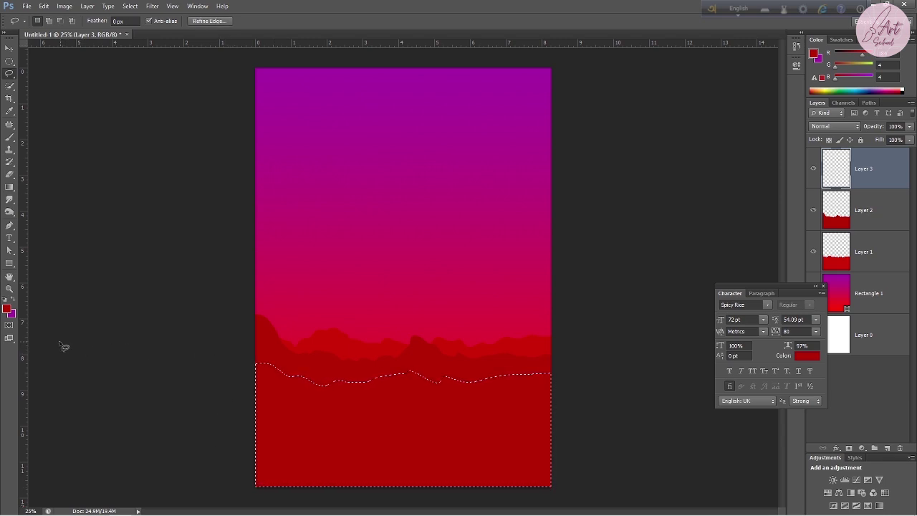
pyautogui.click(7, 310)
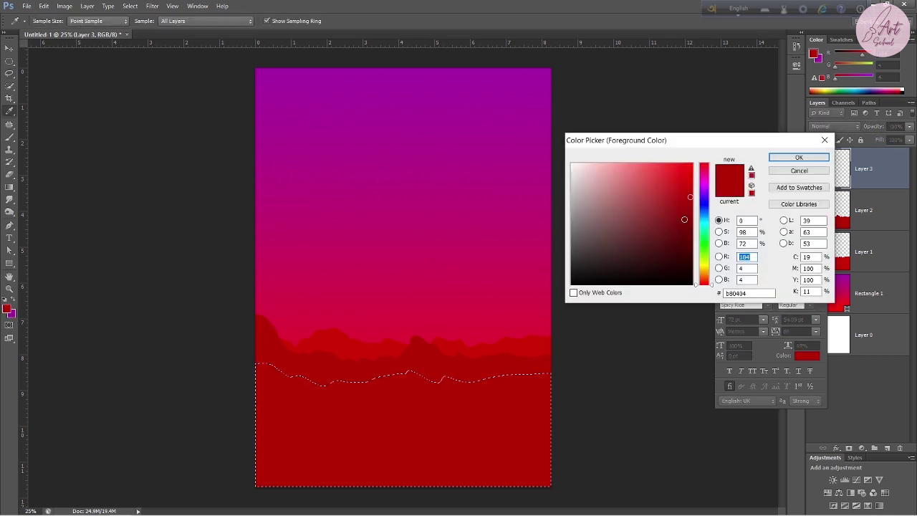
pyautogui.click(798, 157)
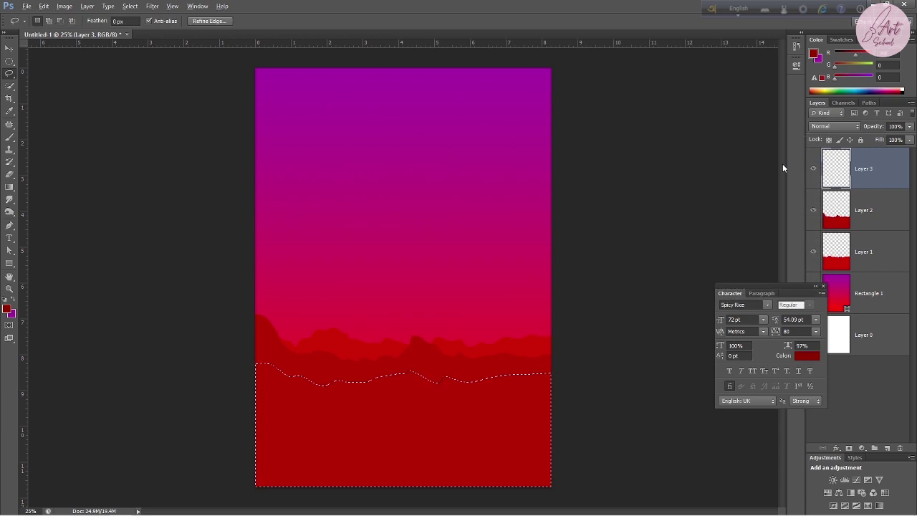
pyautogui.hotkey('alt', 'BackSpace')
pyautogui.hotkey('ctrl', 'd')
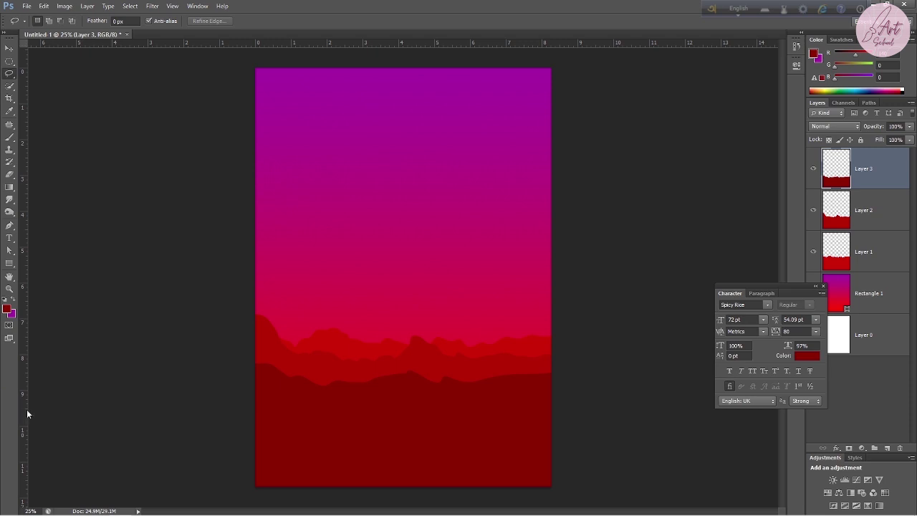
pyautogui.click(888, 448)
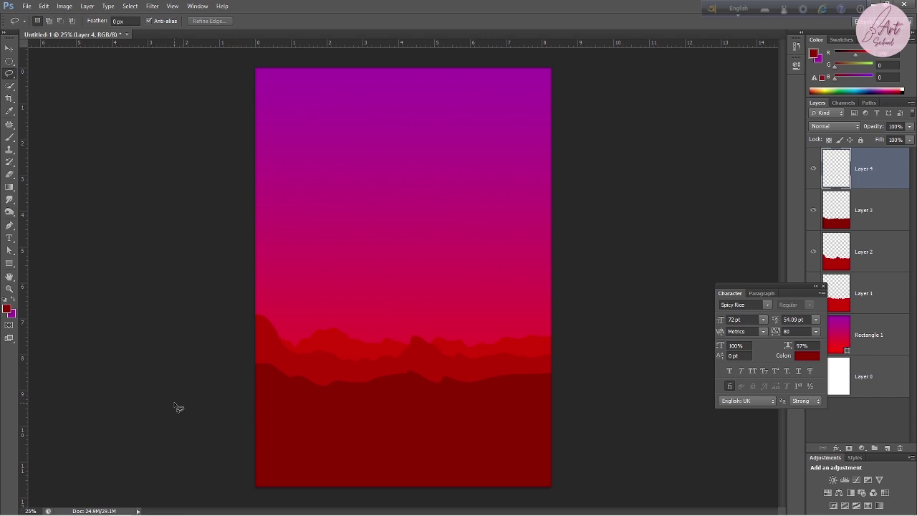
# Lasso a lower hill line on Layer 4, fill it with 730202, then add Layer 5
pyautogui.moveTo(244, 411); pyautogui.dragTo(427, 430)
pyautogui.moveTo(427, 430)
pyautogui.mouseDown()
pyautogui.moveTo(543, 509)
pyautogui.moveTo(272, 495)
pyautogui.moveTo(248, 461)
pyautogui.moveTo(252, 423)
pyautogui.moveTo(265, 423)
pyautogui.mouseUp()
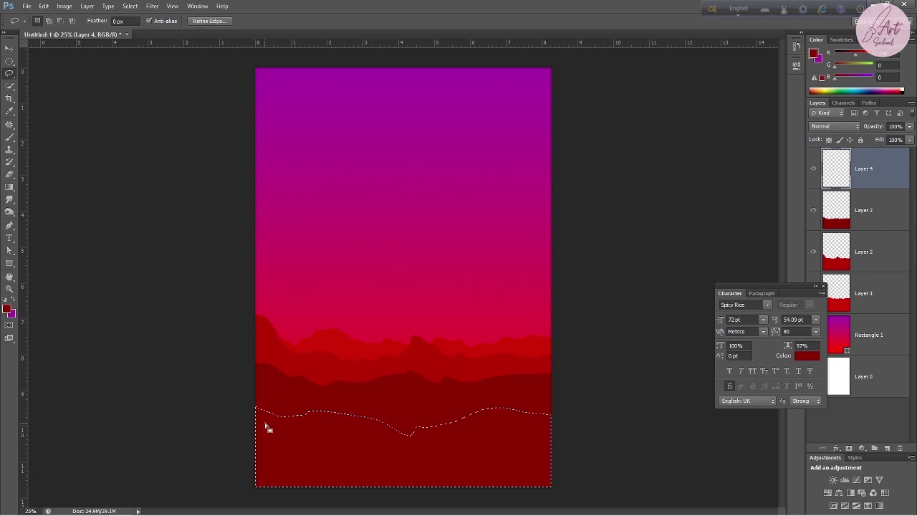
pyautogui.click(8, 309)
pyautogui.click(430, 444)
pyautogui.click(786, 158)
pyautogui.hotkey('alt', 'BackSpace')
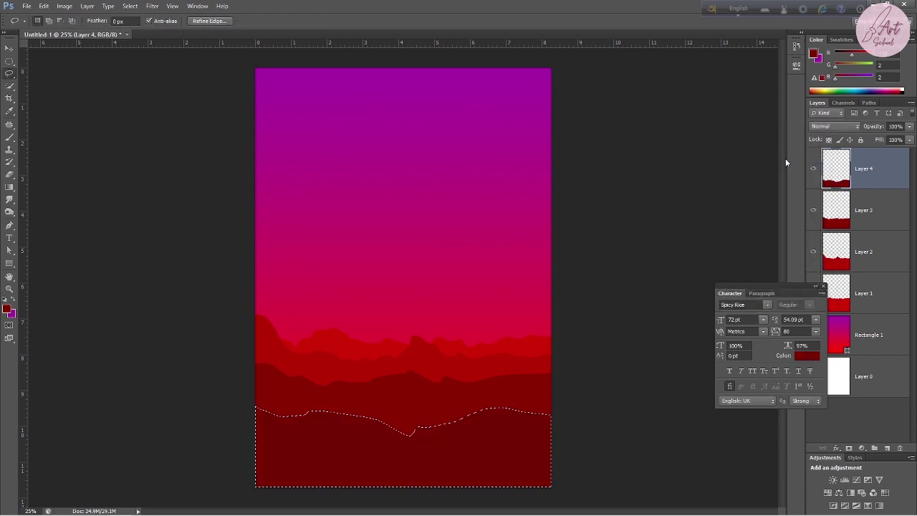
pyautogui.hotkey('ctrl', 'd')
pyautogui.click(888, 447)
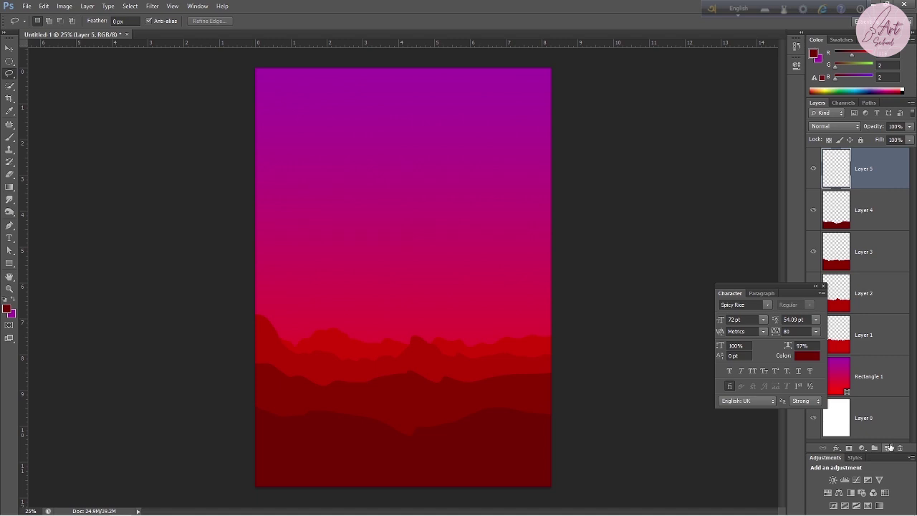
# Lasso a V-dipping foreground hill along the bottom and fill it with near-black red 510101
pyautogui.moveTo(254, 439); pyautogui.dragTo(482, 445)
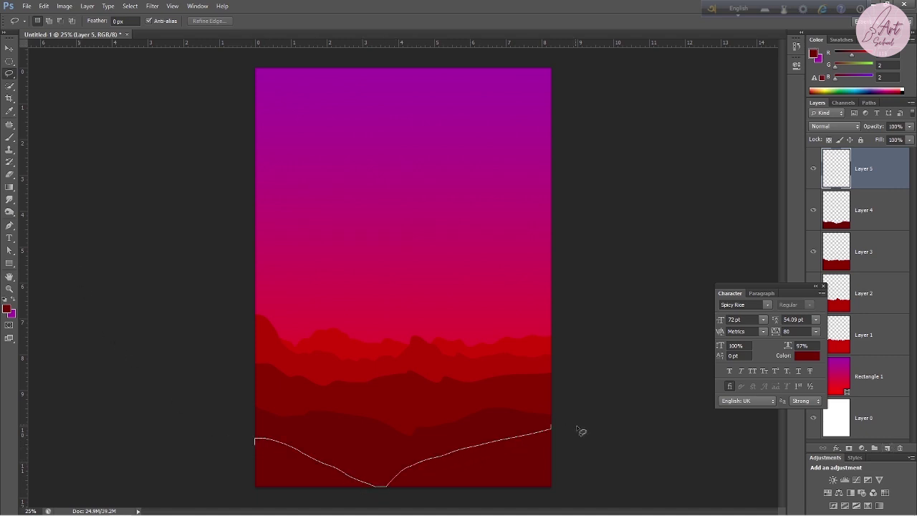
pyautogui.moveTo(497, 447)
pyautogui.mouseDown()
pyautogui.moveTo(309, 505)
pyautogui.moveTo(254, 443)
pyautogui.mouseUp()
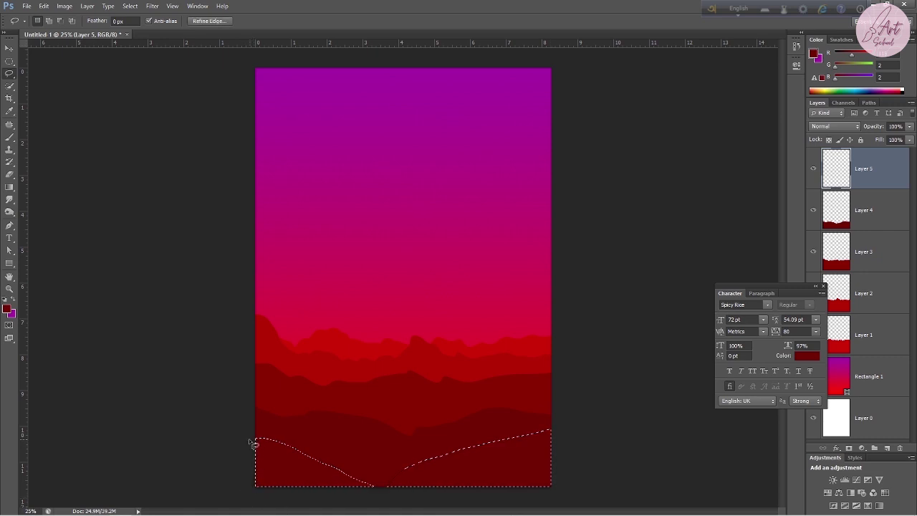
pyautogui.click(7, 310)
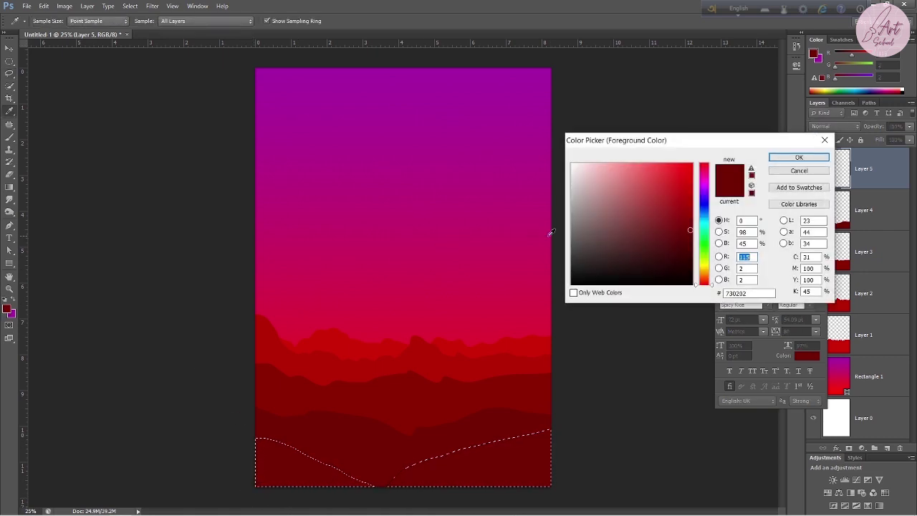
pyautogui.click(692, 246)
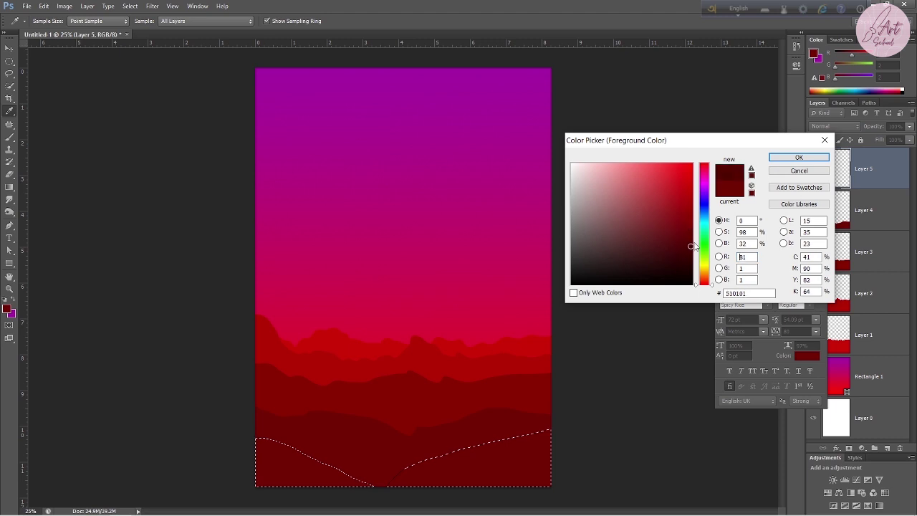
pyautogui.click(781, 158)
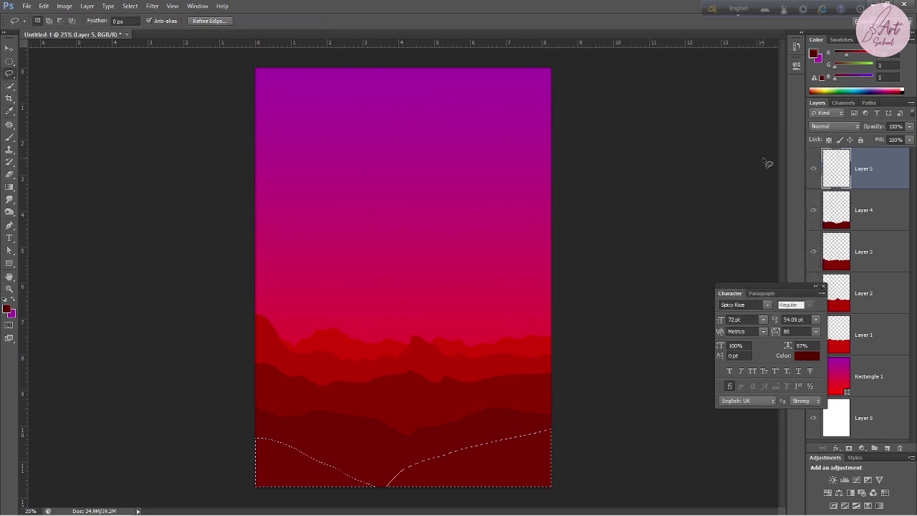
pyautogui.hotkey('alt', 'BackSpace')
pyautogui.hotkey('ctrl', 'd')
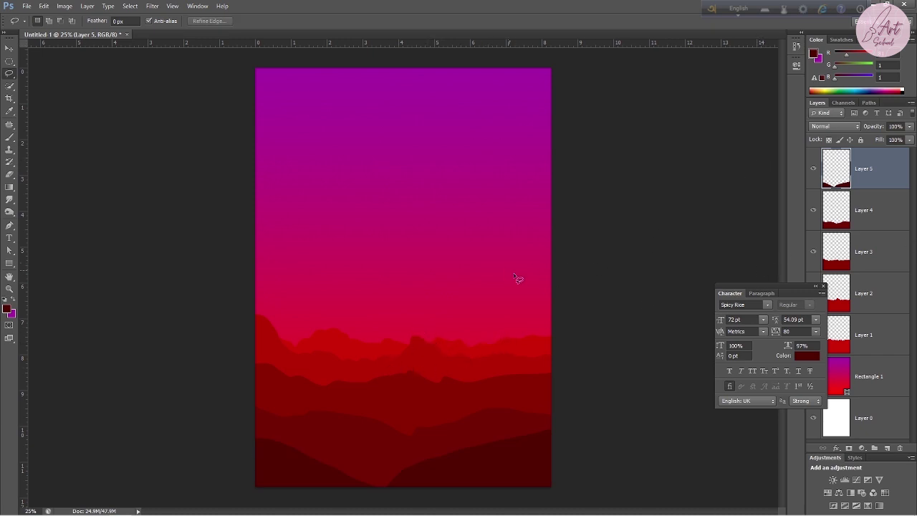
pyautogui.click(842, 373)
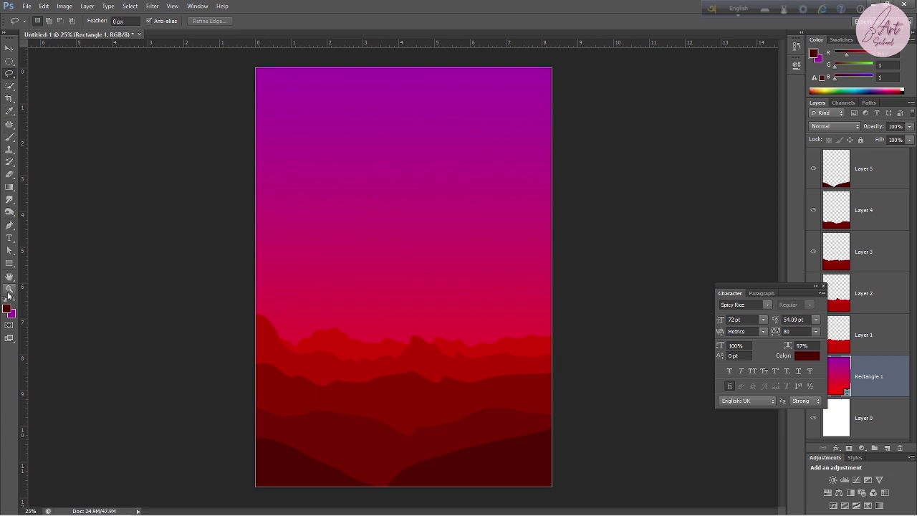
# Set the foreground colour to bright red ea0000 and close the Character panel
pyautogui.click(7, 310)
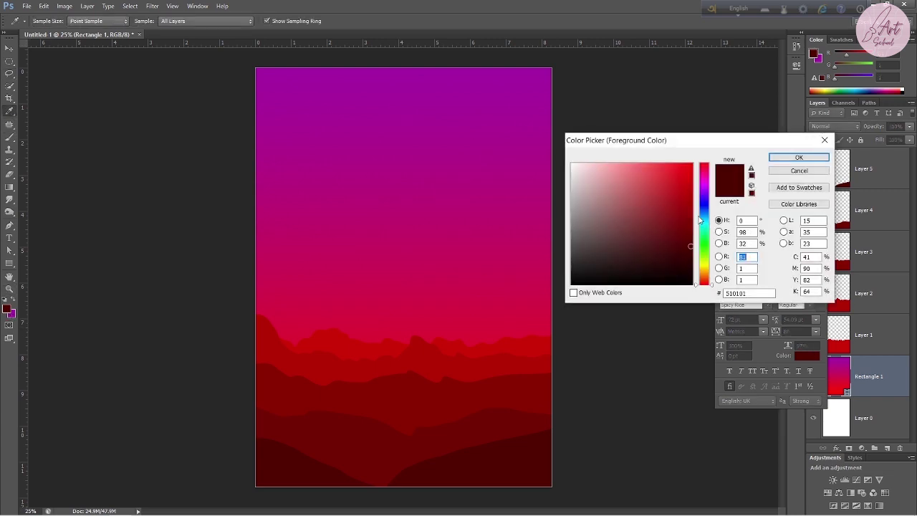
pyautogui.moveTo(687, 246); pyautogui.dragTo(871, 182)
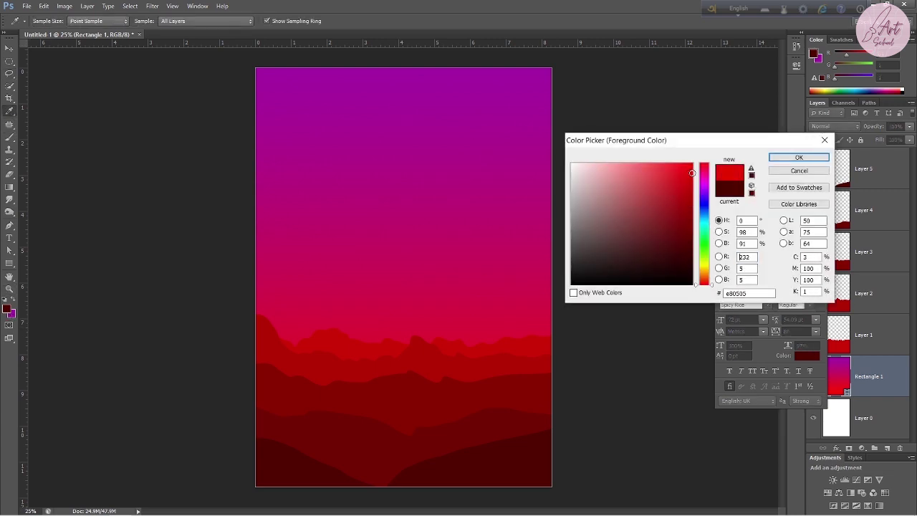
pyautogui.click(801, 157)
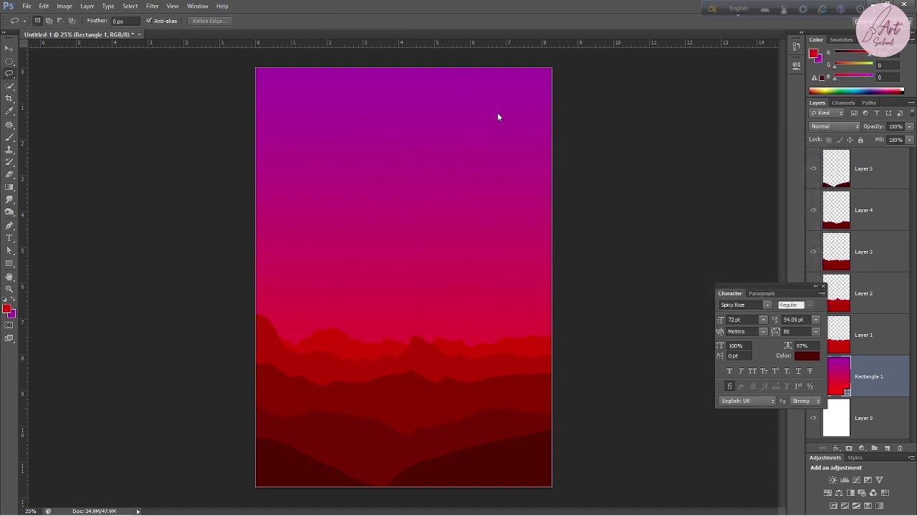
pyautogui.click(823, 286)
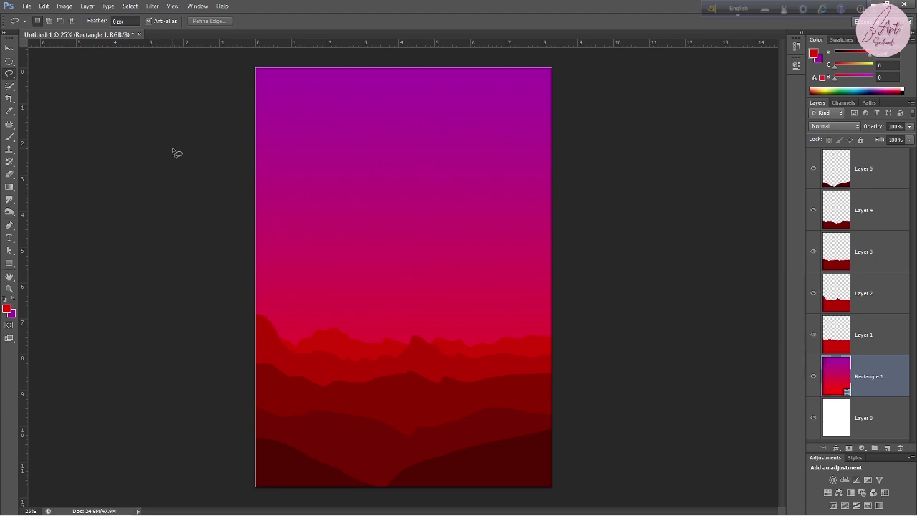
# Reapply the Foreground-to-Background gradient fill to the Rectangle 1 sky, leaving it purple-to-red
pyautogui.click(9, 264)
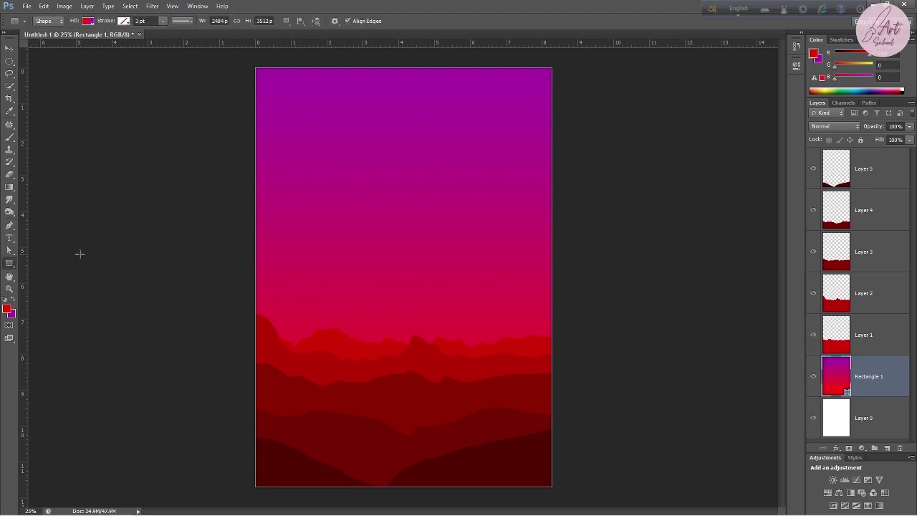
pyautogui.keyDown('ctrl'); pyautogui.click(838, 380); pyautogui.keyUp('ctrl')
pyautogui.click(86, 22)
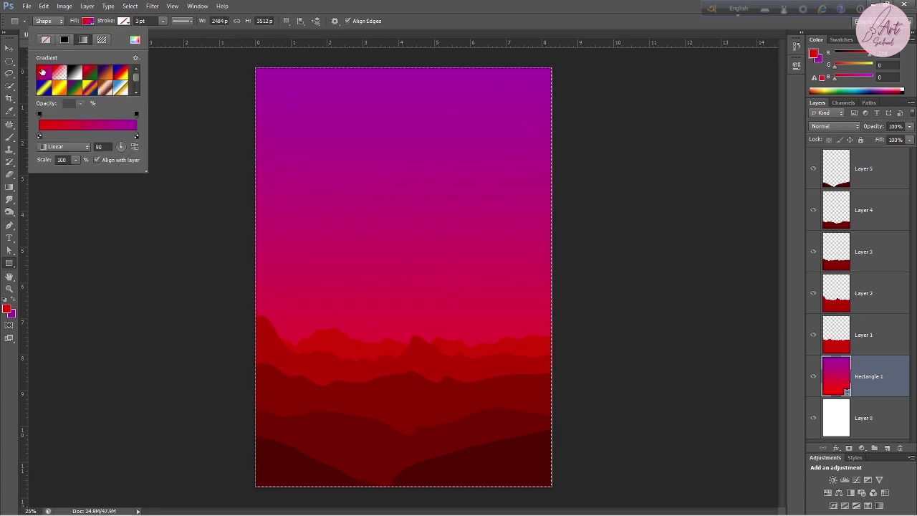
pyautogui.click(41, 72)
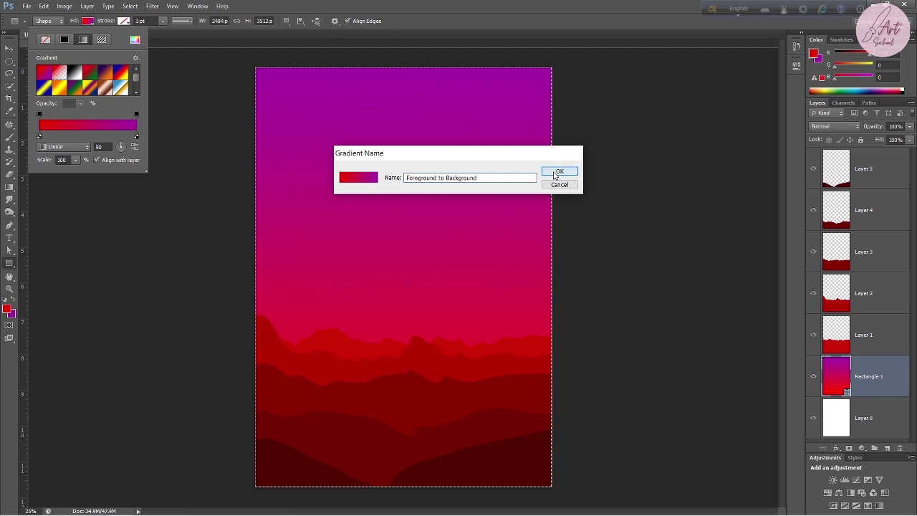
pyautogui.click(557, 172)
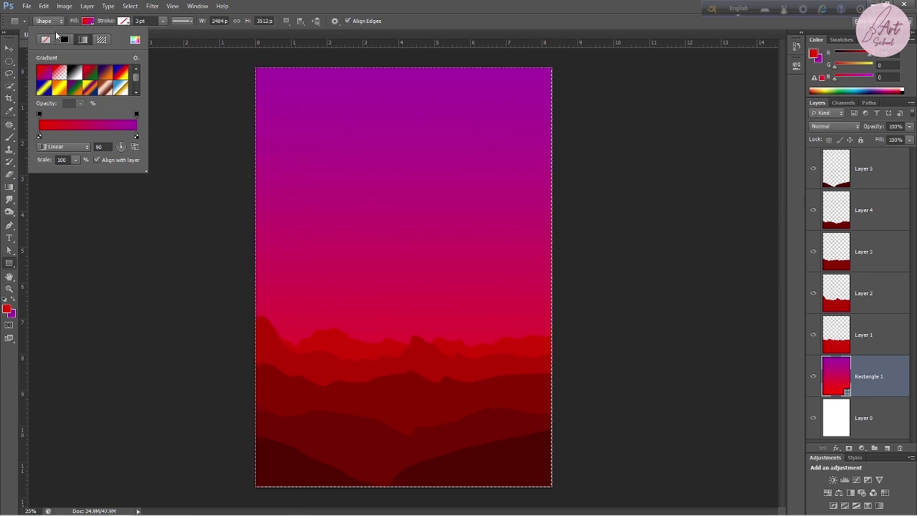
pyautogui.press('Escape')
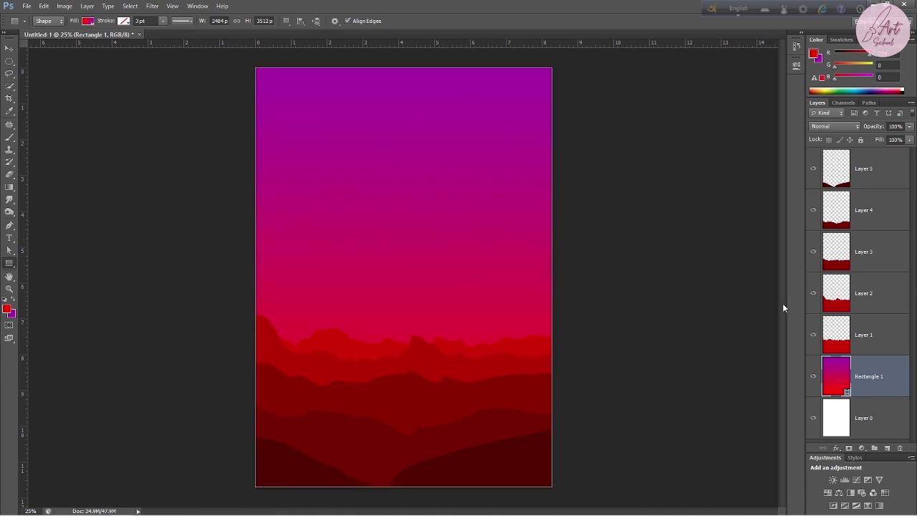
pyautogui.click(869, 340)
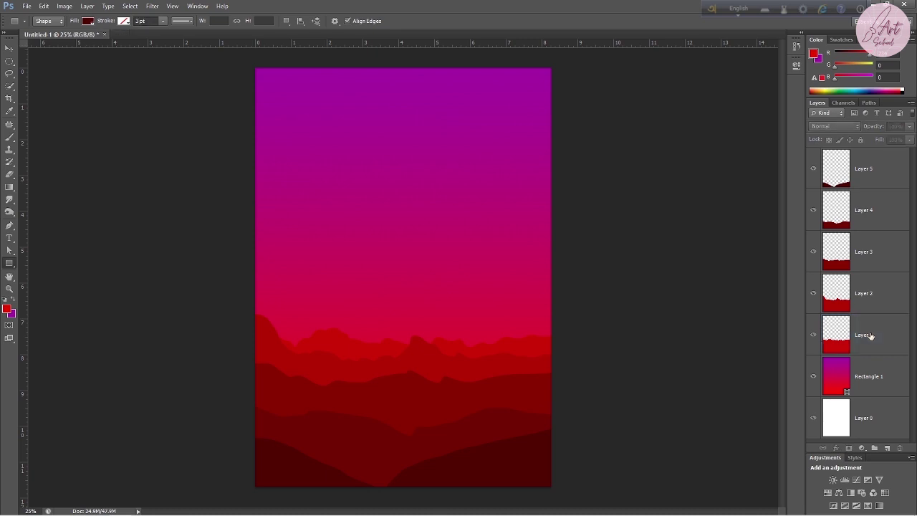
# Group the five mountain layers, Layers 1–5, into Group 1
pyautogui.keyDown('shift'); pyautogui.click(870, 294); pyautogui.keyUp('shift')
pyautogui.keyDown('shift'); pyautogui.click(870, 255); pyautogui.keyUp('shift')
pyautogui.keyDown('shift'); pyautogui.click(873, 212); pyautogui.keyUp('shift')
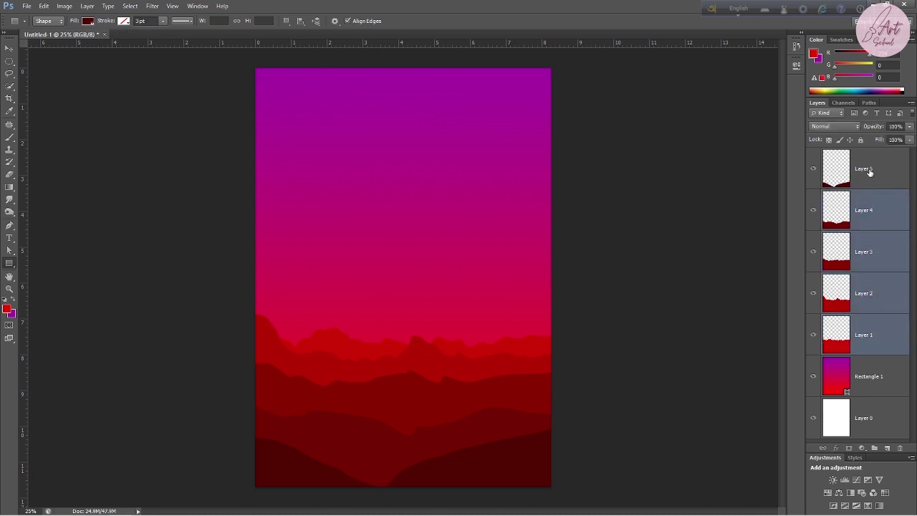
pyautogui.keyDown('shift'); pyautogui.click(870, 172); pyautogui.keyUp('shift')
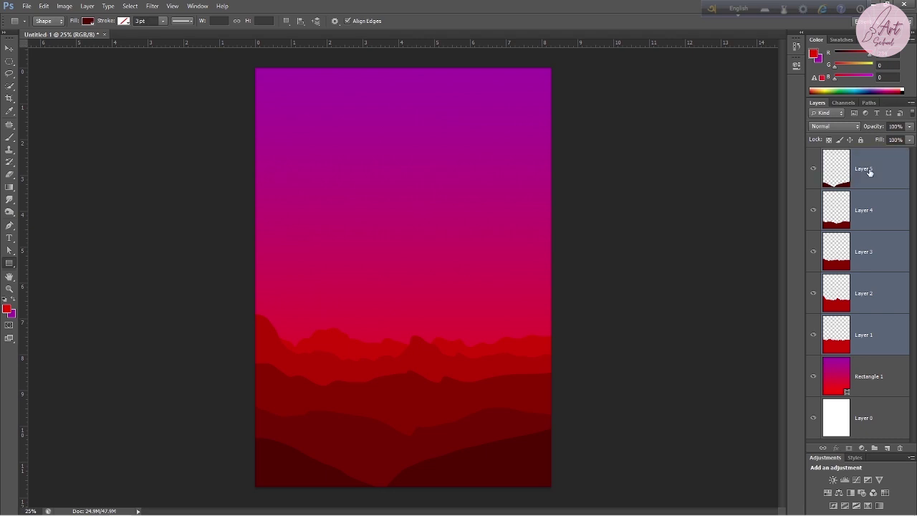
pyautogui.hotkey('ctrl', 'g')
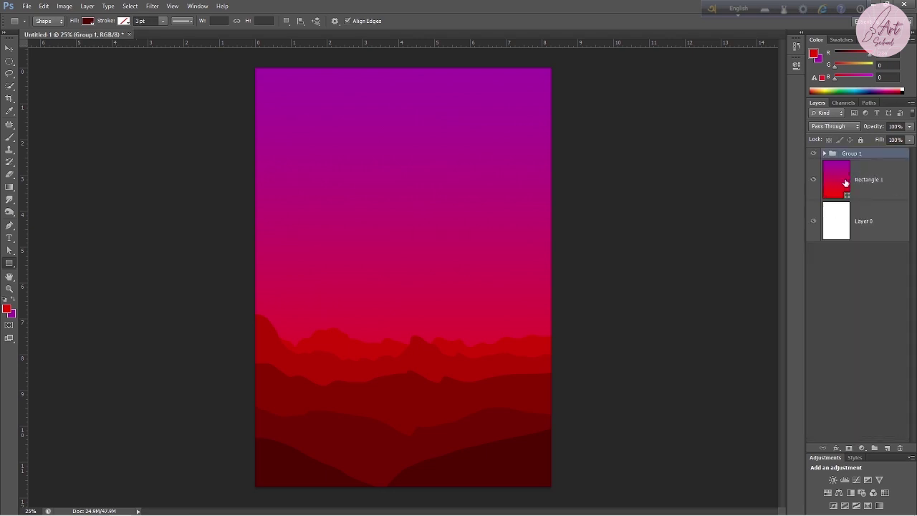
# Add an empty Layer 6 above the group and switch to the Ellipse tool
pyautogui.click(888, 449)
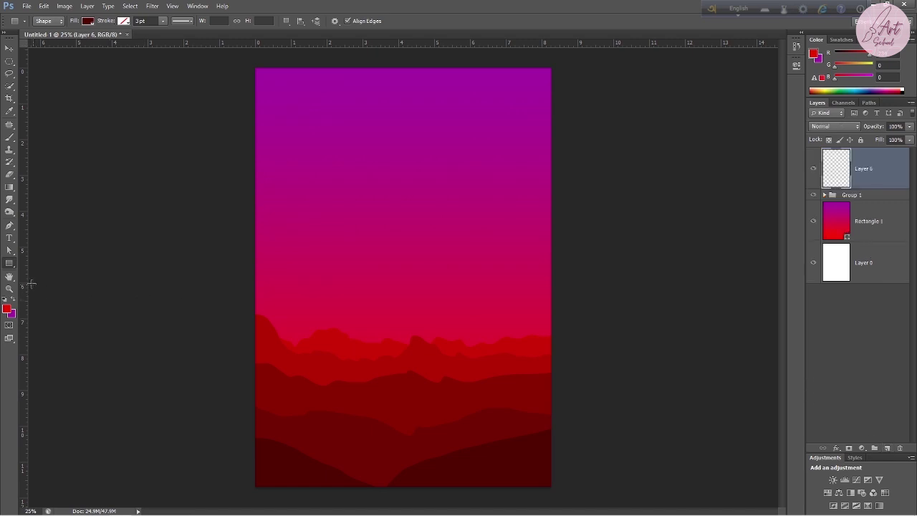
pyautogui.click(8, 265)
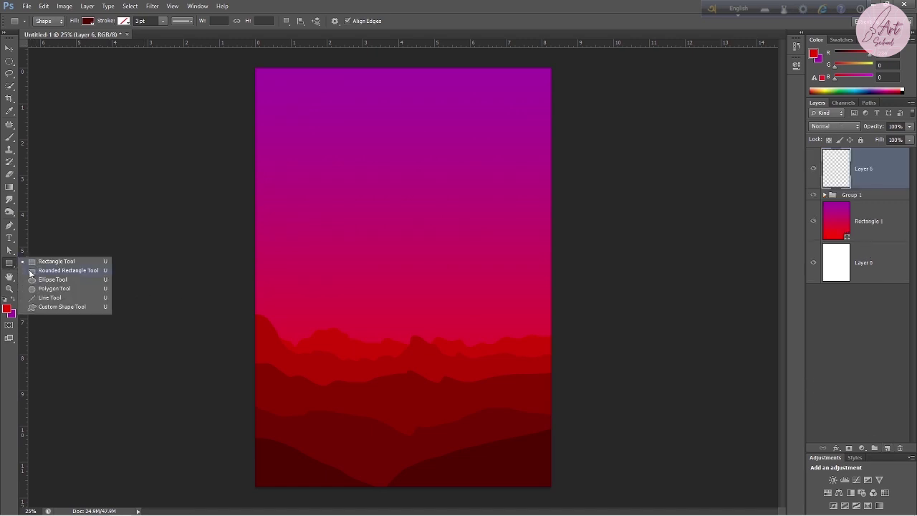
pyautogui.click(34, 279)
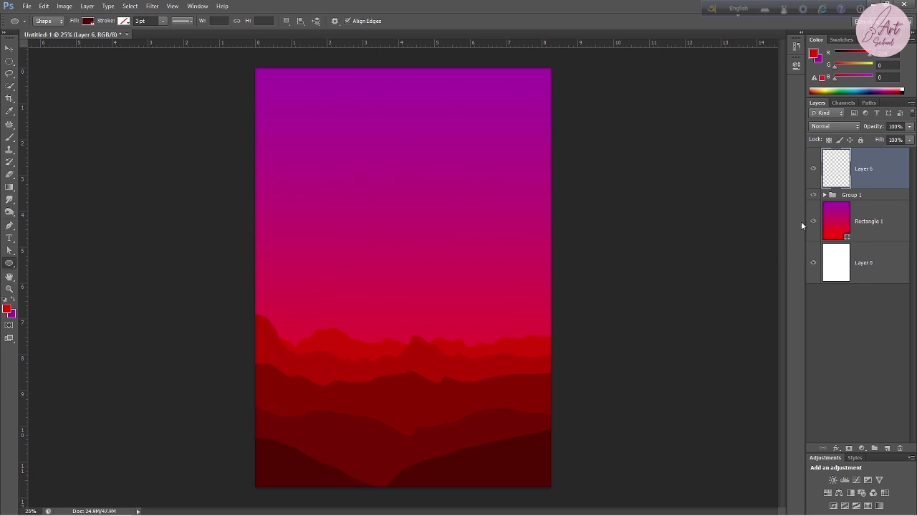
pyautogui.keyDown('ctrl'); pyautogui.click(348, 185); pyautogui.keyUp('ctrl')
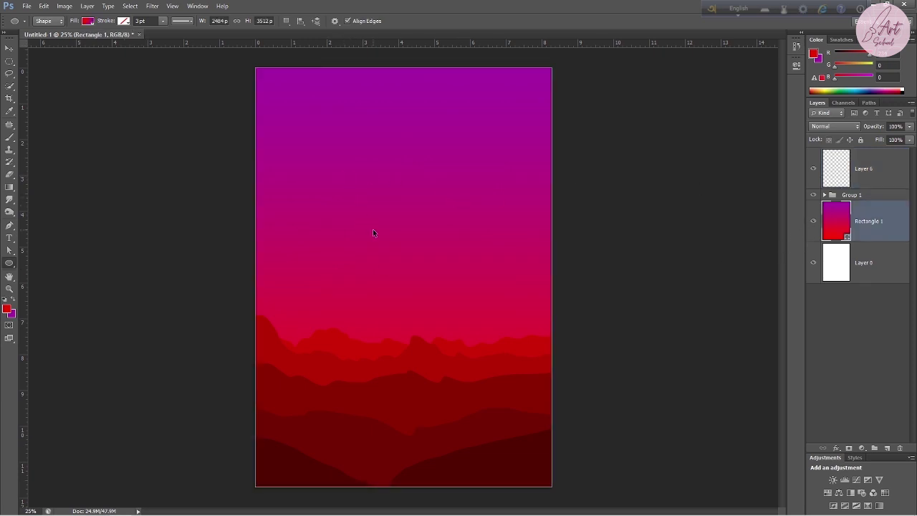
# With Layer 6 selected, draw a dark maroon circle, Ellipse 1, mid-sky above the mountains
pyautogui.moveTo(354, 186); pyautogui.dragTo(483, 379)
pyautogui.click(853, 170)
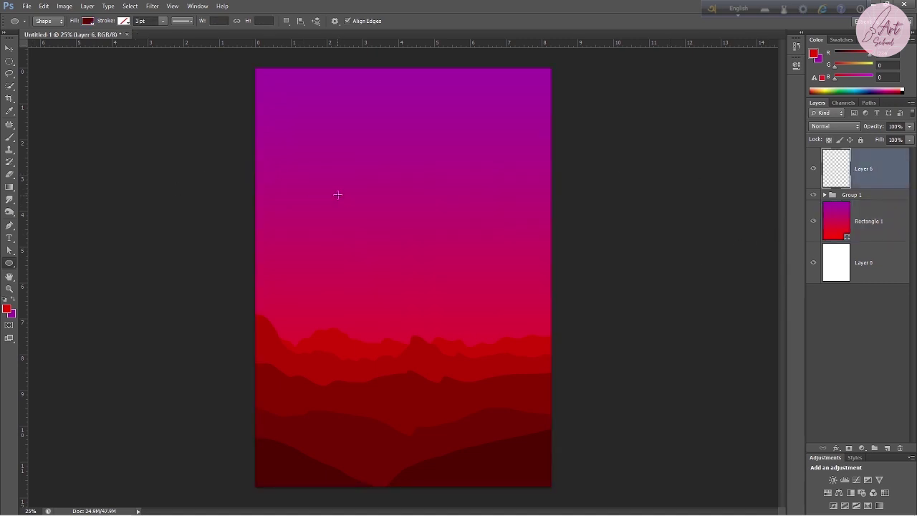
pyautogui.moveTo(338, 194)
pyautogui.mouseDown()
pyautogui.moveTo(463, 395)
pyautogui.moveTo(459, 385)
pyautogui.mouseUp()
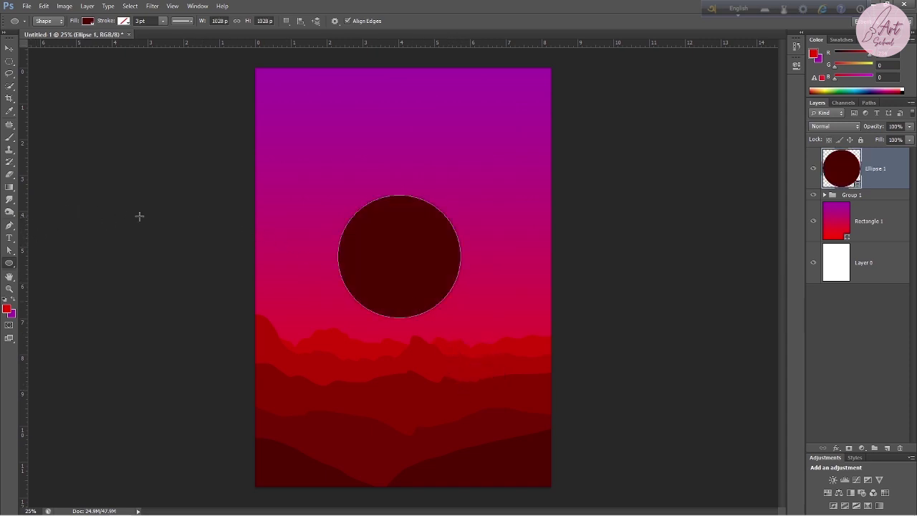
pyautogui.click(88, 22)
# Set the foreground colour to bright red, then try yellow shades for the background colour
pyautogui.click(7, 310)
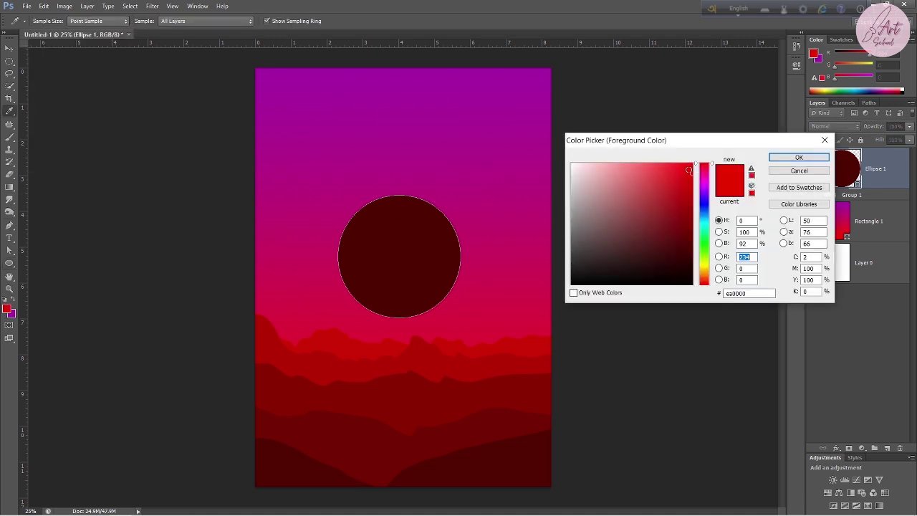
pyautogui.moveTo(691, 176); pyautogui.dragTo(691, 164)
pyautogui.click(799, 157)
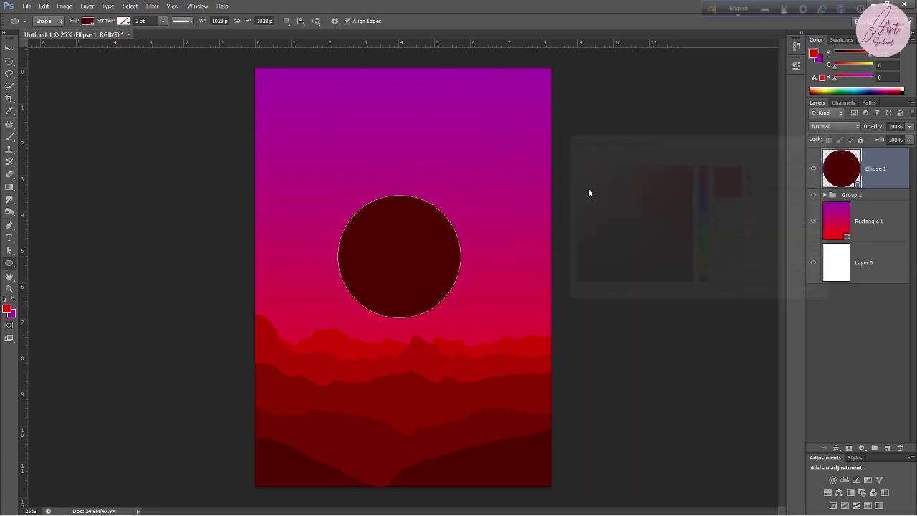
pyautogui.click(12, 316)
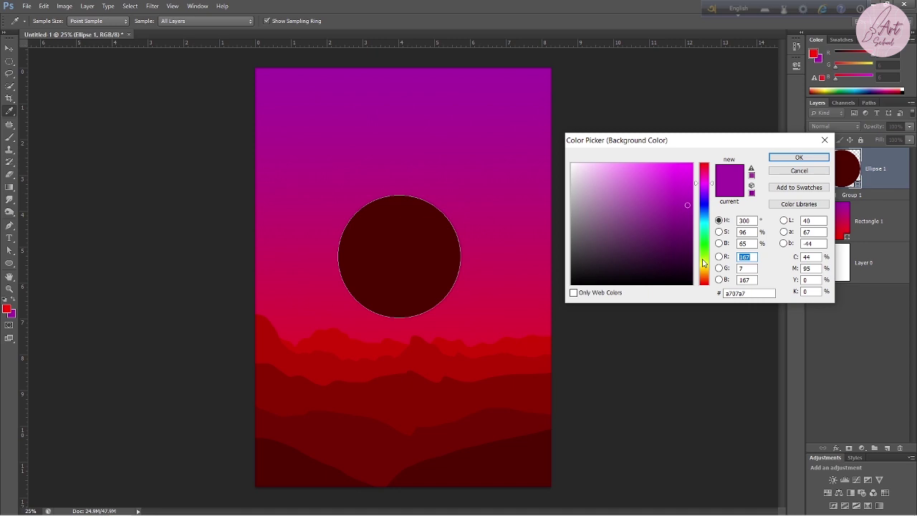
pyautogui.moveTo(704, 268); pyautogui.dragTo(706, 277)
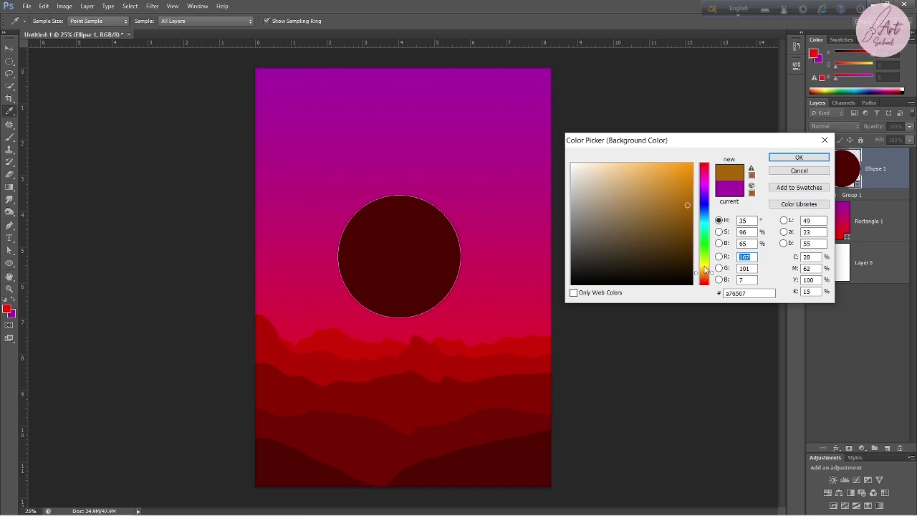
pyautogui.moveTo(706, 270); pyautogui.dragTo(705, 267)
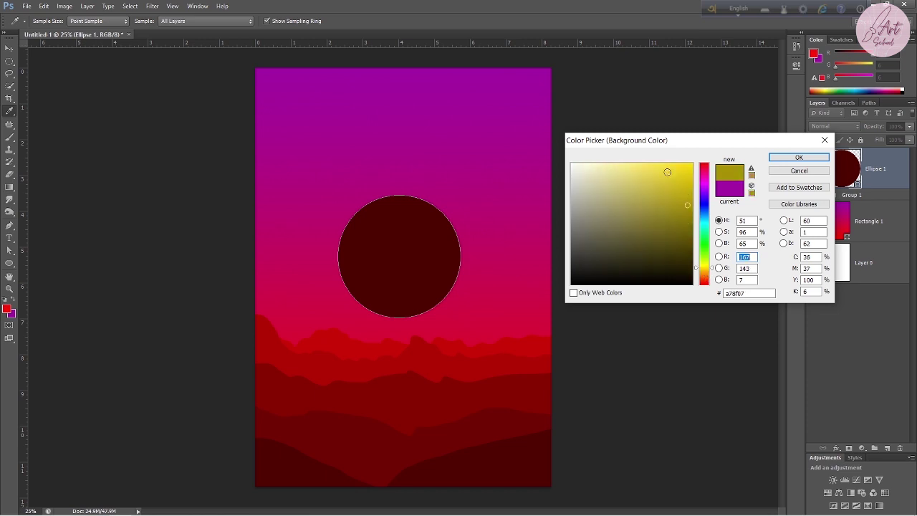
pyautogui.press('Escape')
# Fill the sun with a red-to-yellow gradient, red on top, and move it below Group 1
pyautogui.press('u')
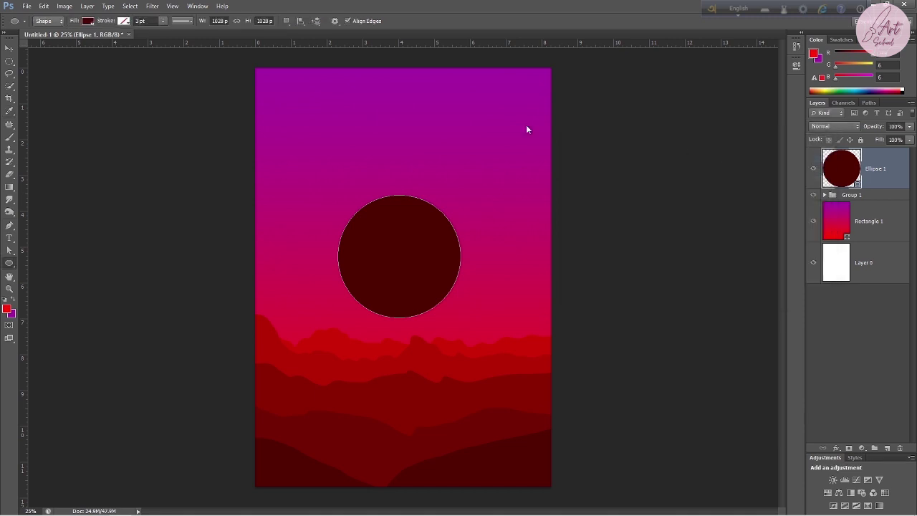
pyautogui.click(87, 21)
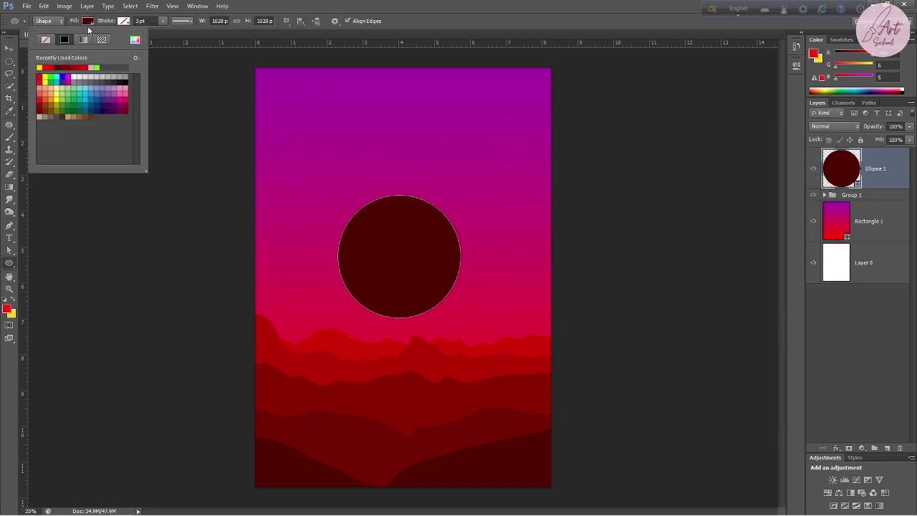
pyautogui.click(79, 41)
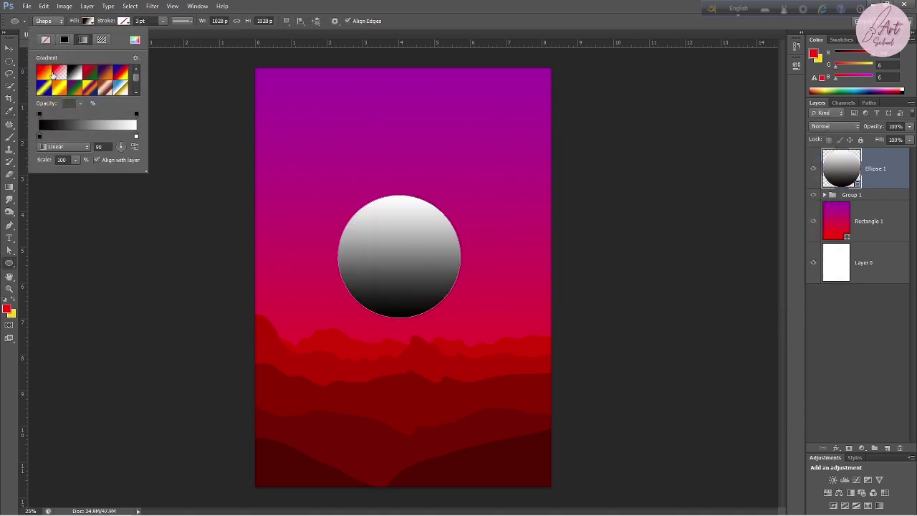
pyautogui.click(45, 73)
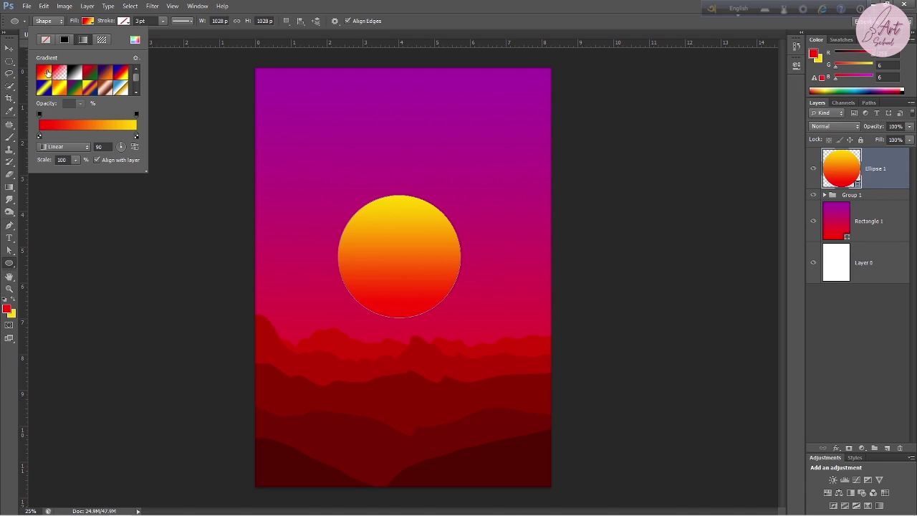
pyautogui.click(134, 146)
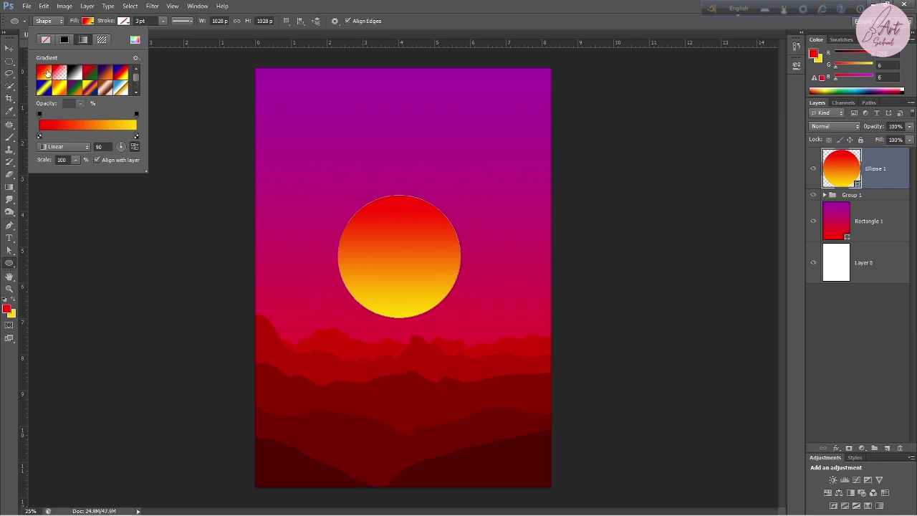
pyautogui.doubleClick(48, 70)
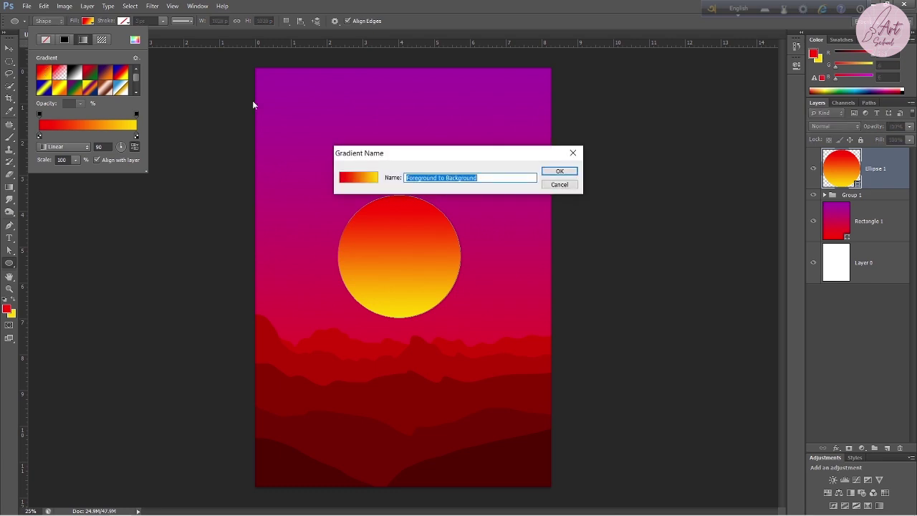
pyautogui.click(561, 171)
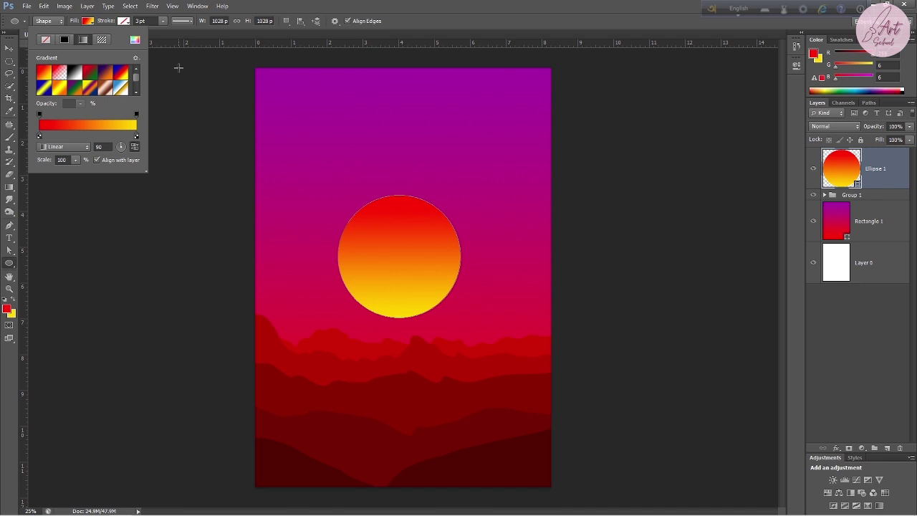
pyautogui.moveTo(858, 177); pyautogui.dragTo(853, 203)
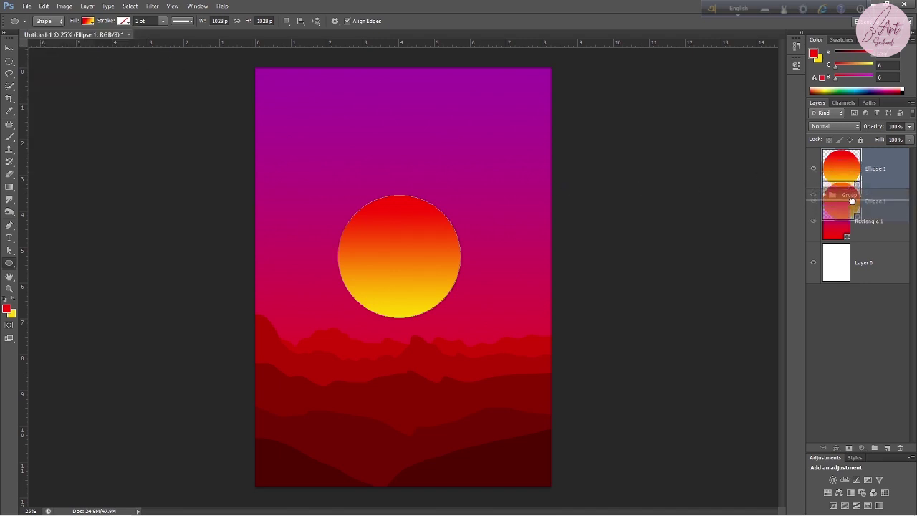
# Lower the sun behind the hills and add a new empty Layer 6 beneath it
pyautogui.click(10, 48)
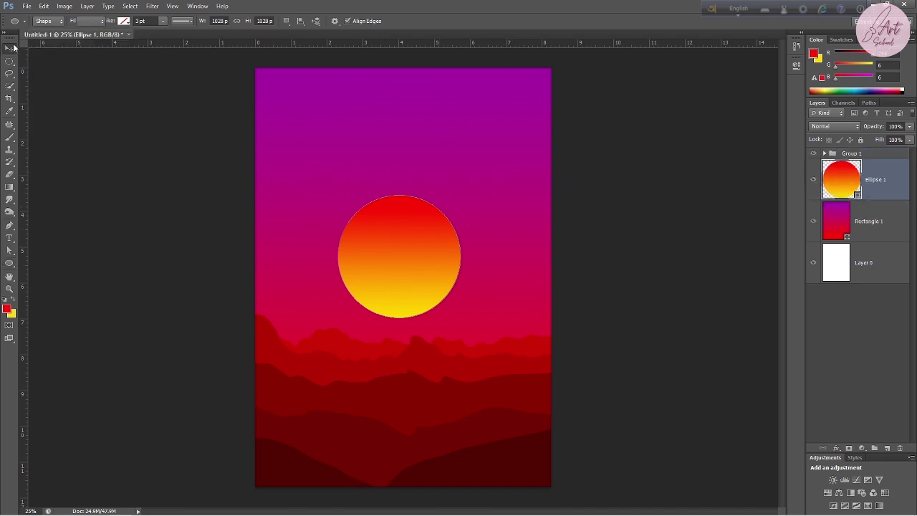
pyautogui.moveTo(415, 237)
pyautogui.mouseDown()
pyautogui.moveTo(408, 278)
pyautogui.moveTo(390, 302)
pyautogui.mouseUp()
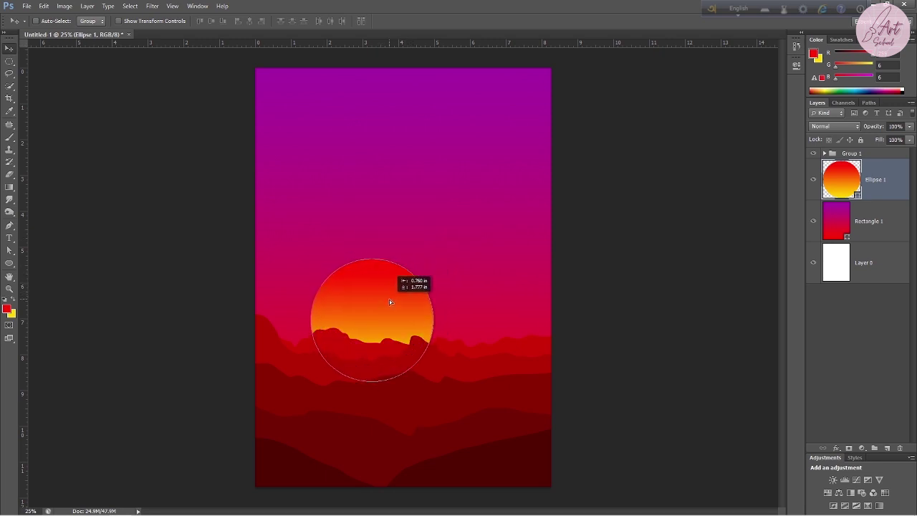
pyautogui.moveTo(389, 299); pyautogui.dragTo(391, 300)
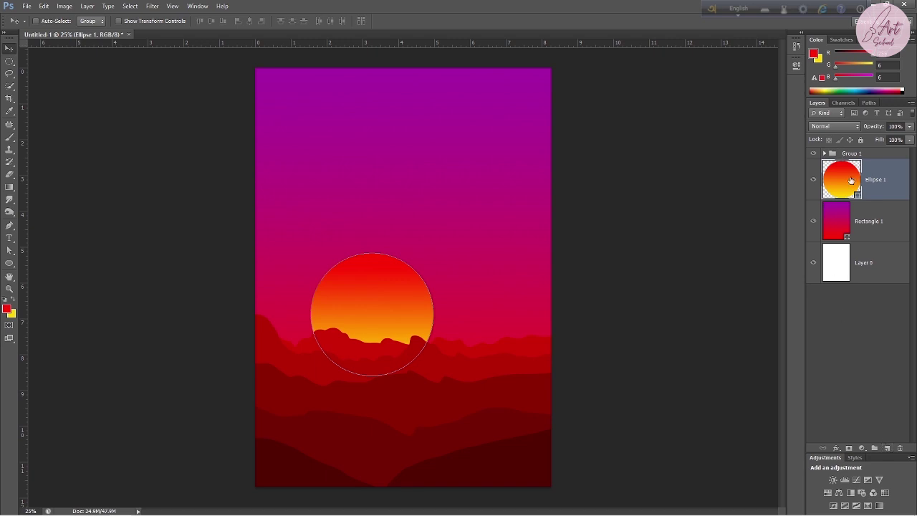
pyautogui.click(887, 447)
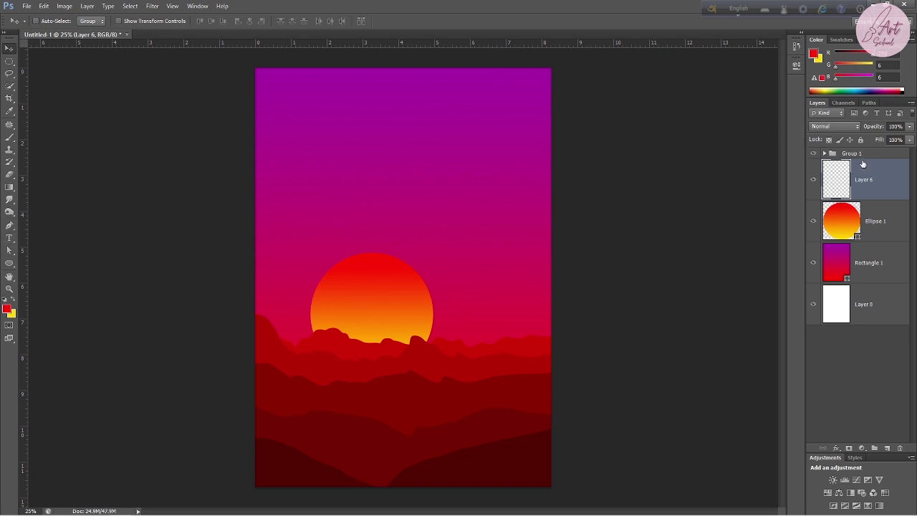
pyautogui.moveTo(837, 178); pyautogui.dragTo(845, 231)
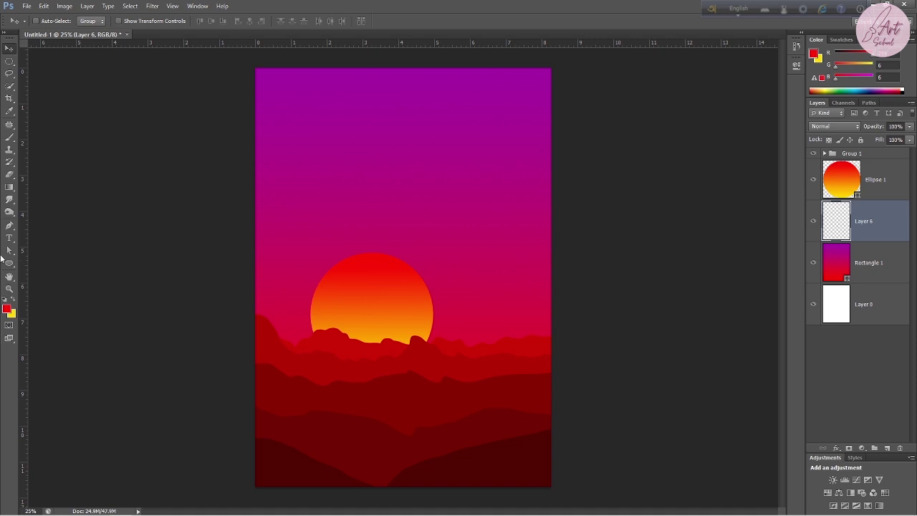
# Make yellow the foreground colour and set up a soft round brush about 453 px wide
pyautogui.click(13, 300)
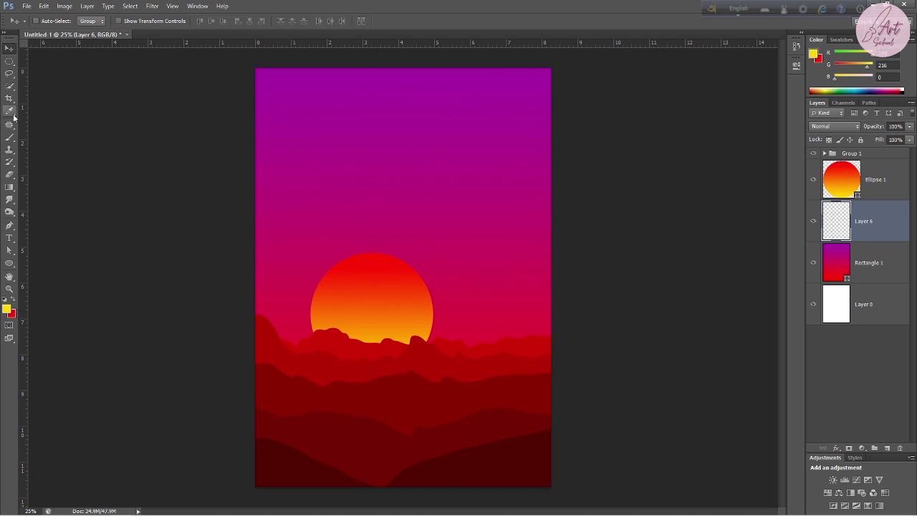
pyautogui.click(9, 137)
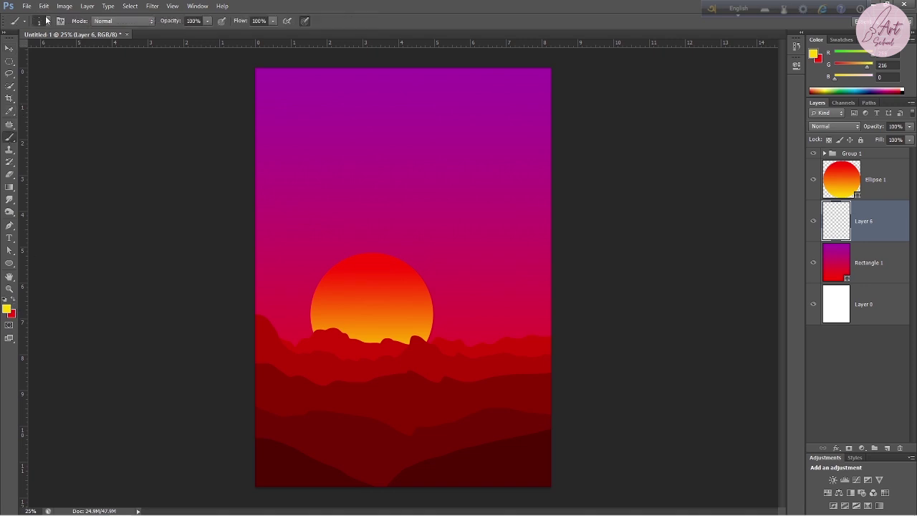
pyautogui.click(46, 21)
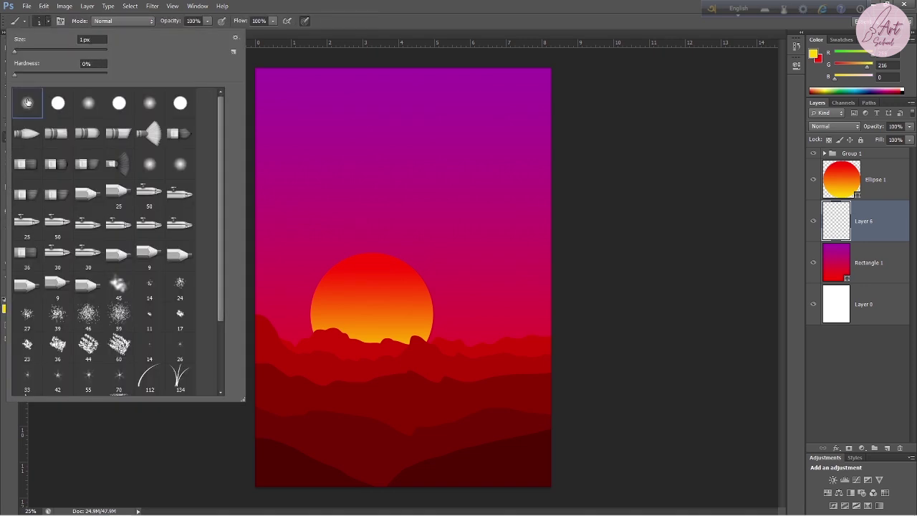
pyautogui.click(313, 6)
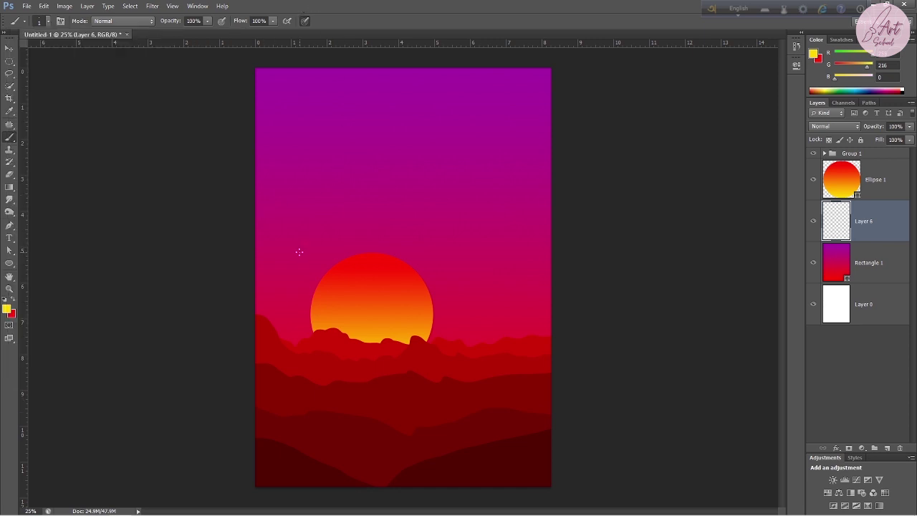
pyautogui.click(48, 23)
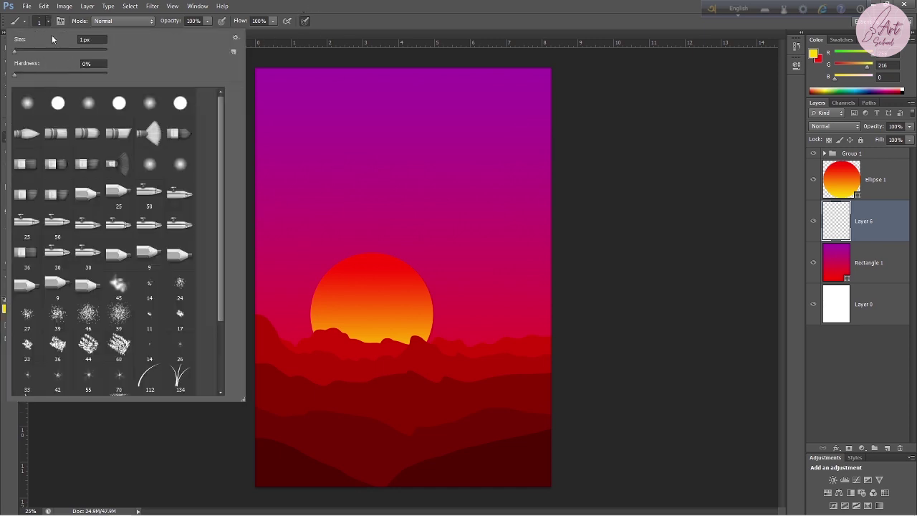
pyautogui.moveTo(18, 55); pyautogui.dragTo(24, 55)
pyautogui.moveTo(66, 54); pyautogui.dragTo(95, 51)
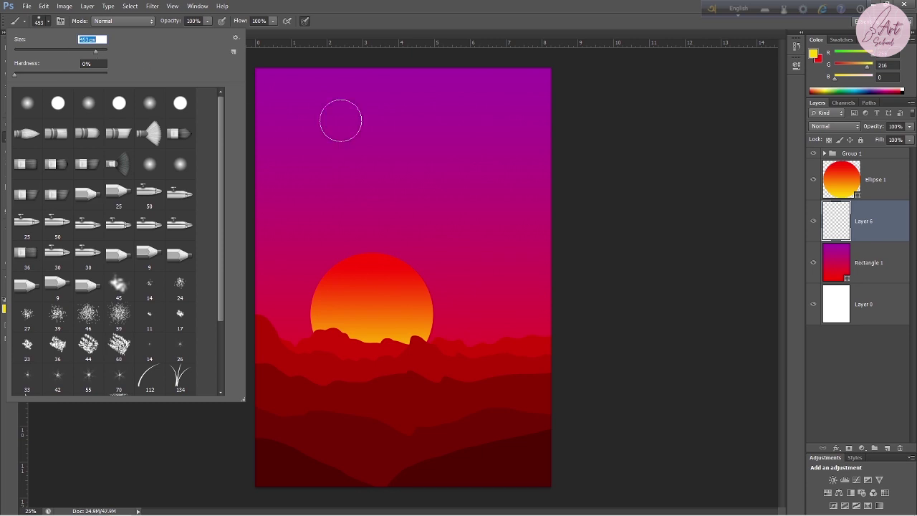
pyautogui.click(364, 16)
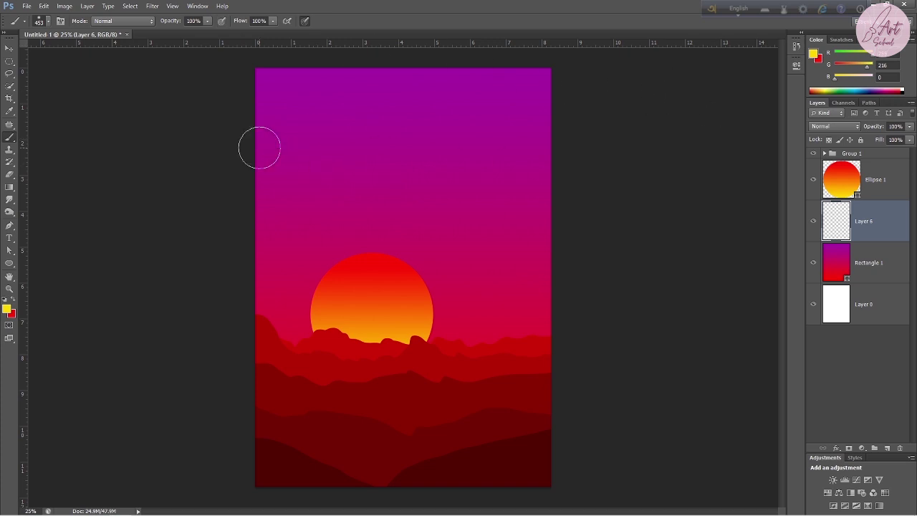
# Set the brush flow to 31%, opacity to 32% and size to 800 px
pyautogui.click(273, 21)
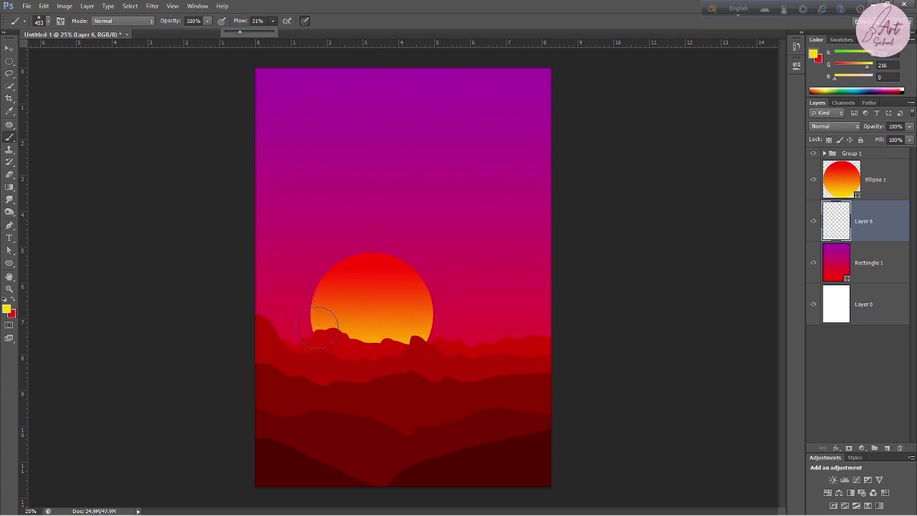
pyautogui.click(310, 325)
pyautogui.moveTo(319, 329); pyautogui.dragTo(324, 283)
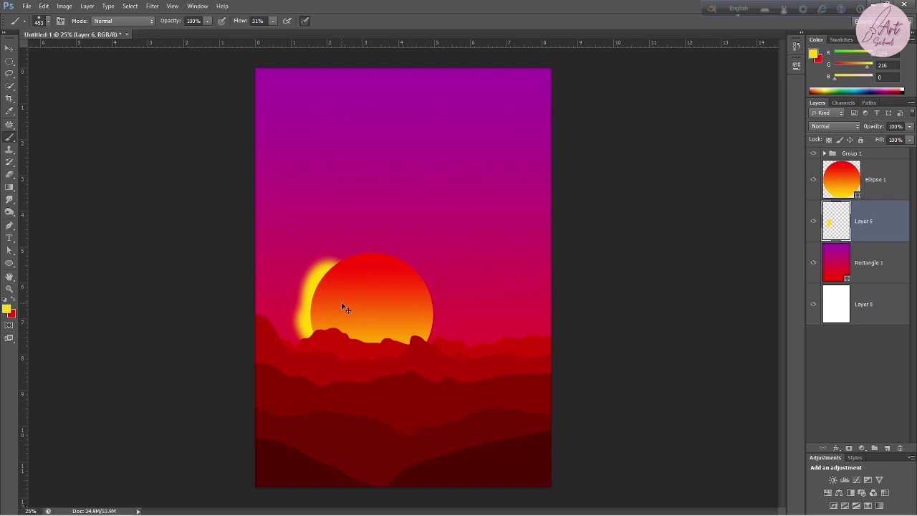
pyautogui.hotkey('ctrl', 'z')
pyautogui.click(206, 21)
pyautogui.moveTo(180, 31); pyautogui.dragTo(174, 32)
pyautogui.press(']')
pyautogui.press(']')
pyautogui.press(']')
pyautogui.press(']')
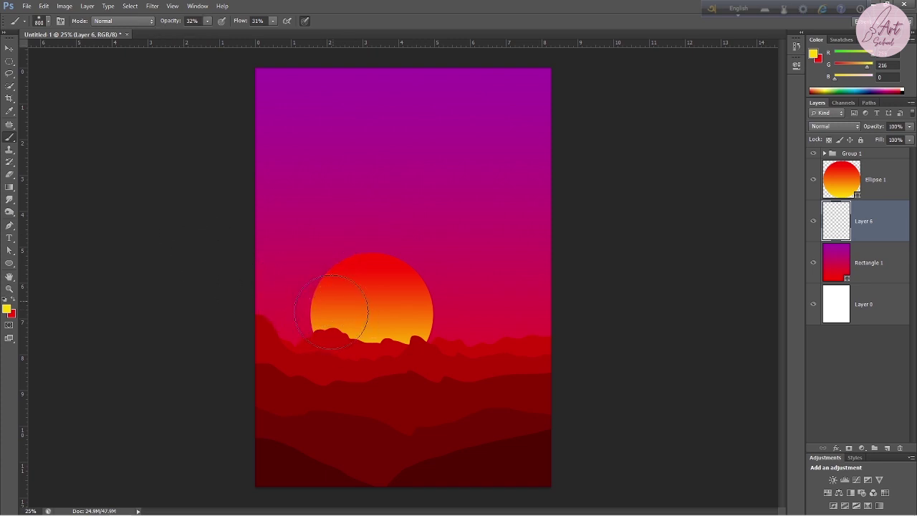
# Paint soft glow strokes around the sun and along the hills on Layer 6
pyautogui.moveTo(331, 311)
pyautogui.mouseDown()
pyautogui.moveTo(317, 330)
pyautogui.moveTo(337, 255)
pyautogui.moveTo(435, 304)
pyautogui.moveTo(394, 313)
pyautogui.moveTo(411, 292)
pyautogui.mouseUp()
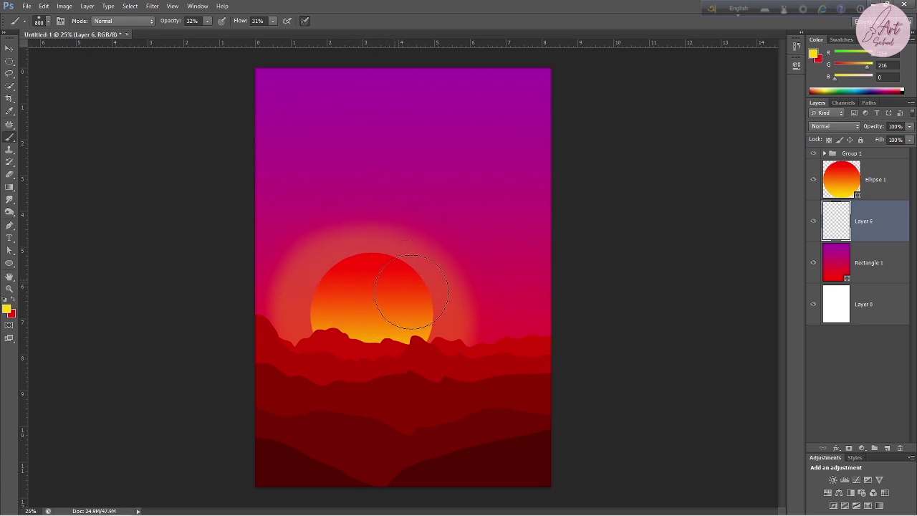
pyautogui.moveTo(440, 372)
pyautogui.mouseDown()
pyautogui.moveTo(521, 358)
pyautogui.moveTo(482, 354)
pyautogui.mouseUp()
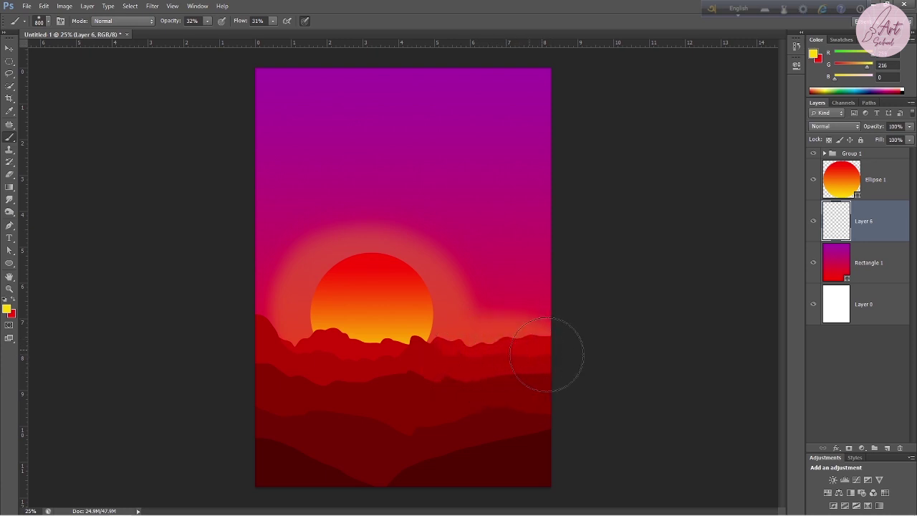
pyautogui.moveTo(267, 353); pyautogui.dragTo(262, 338)
pyautogui.moveTo(368, 260); pyautogui.dragTo(364, 297)
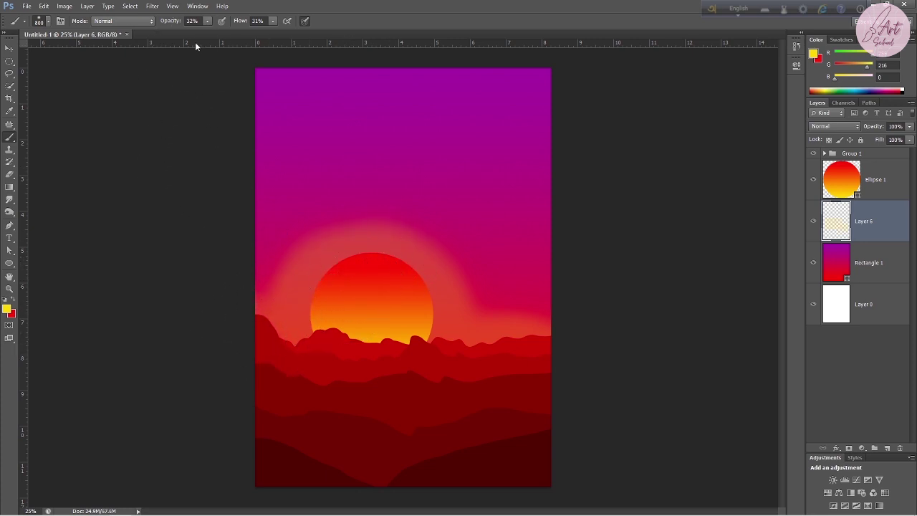
# At 71% opacity with a larger brush, paint bright yellow around the sun and along the right ridge
pyautogui.click(208, 22)
pyautogui.moveTo(225, 32); pyautogui.dragTo(227, 32)
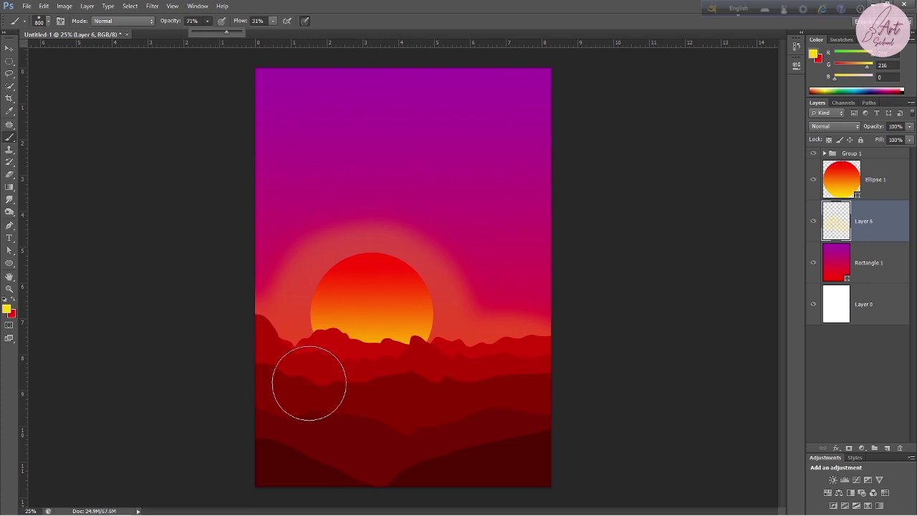
pyautogui.press(']')
pyautogui.press(']')
pyautogui.press(']')
pyautogui.press(']')
pyautogui.press(']')
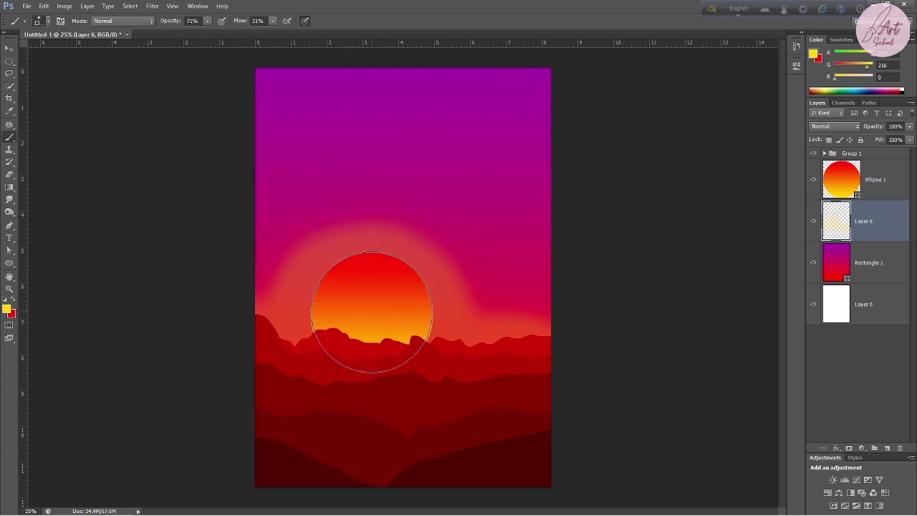
pyautogui.press(']')
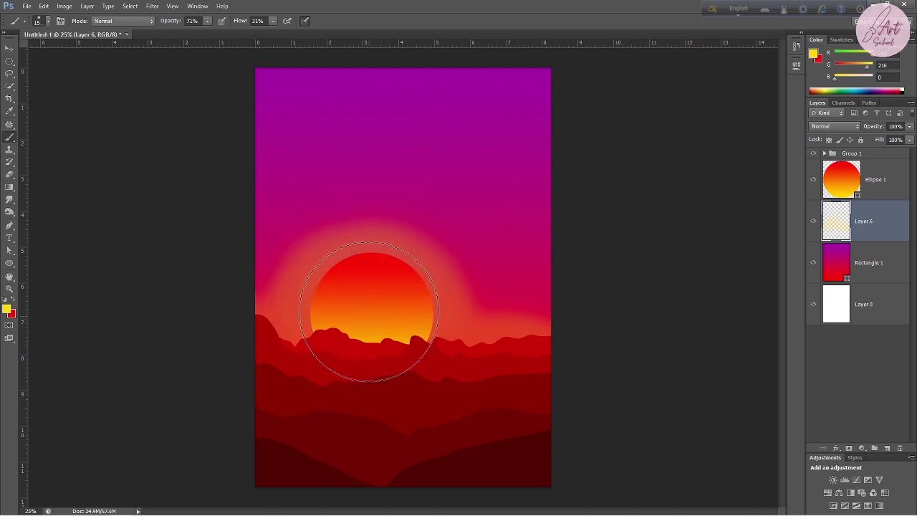
pyautogui.moveTo(373, 311)
pyautogui.mouseDown()
pyautogui.moveTo(366, 310)
pyautogui.moveTo(381, 318)
pyautogui.moveTo(358, 301)
pyautogui.moveTo(344, 309)
pyautogui.moveTo(374, 332)
pyautogui.moveTo(375, 317)
pyautogui.moveTo(381, 328)
pyautogui.moveTo(360, 309)
pyautogui.moveTo(368, 326)
pyautogui.moveTo(374, 312)
pyautogui.mouseUp()
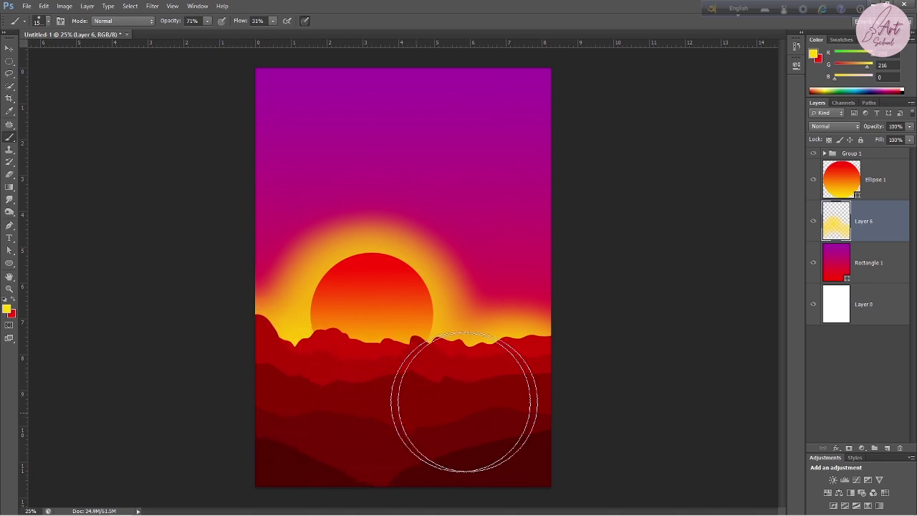
pyautogui.moveTo(492, 393); pyautogui.dragTo(383, 446)
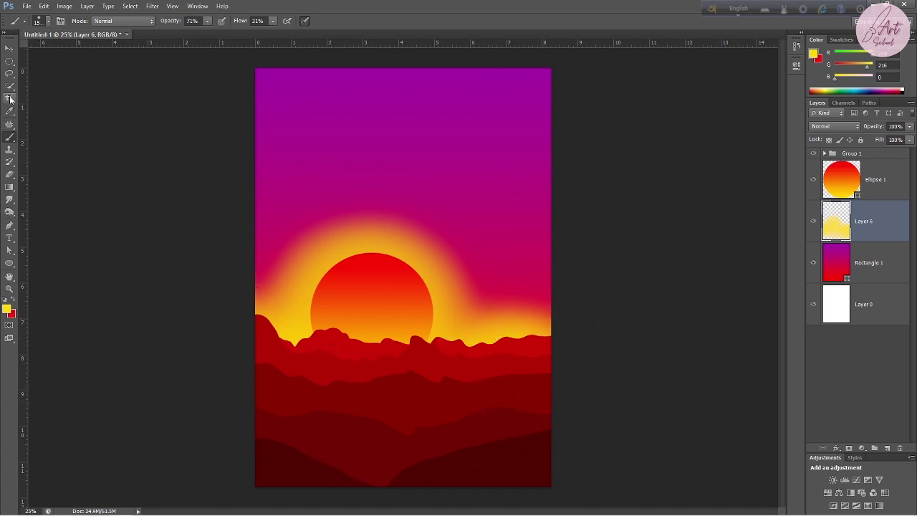
# Choose the Lasso tool and set the foreground colour to black (000000)
pyautogui.click(14, 73)
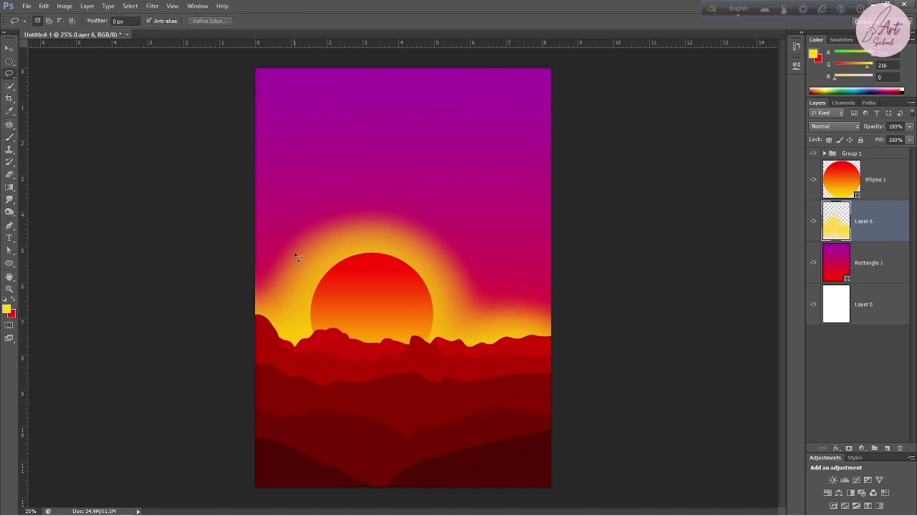
pyautogui.scroll(3, 336, 421)
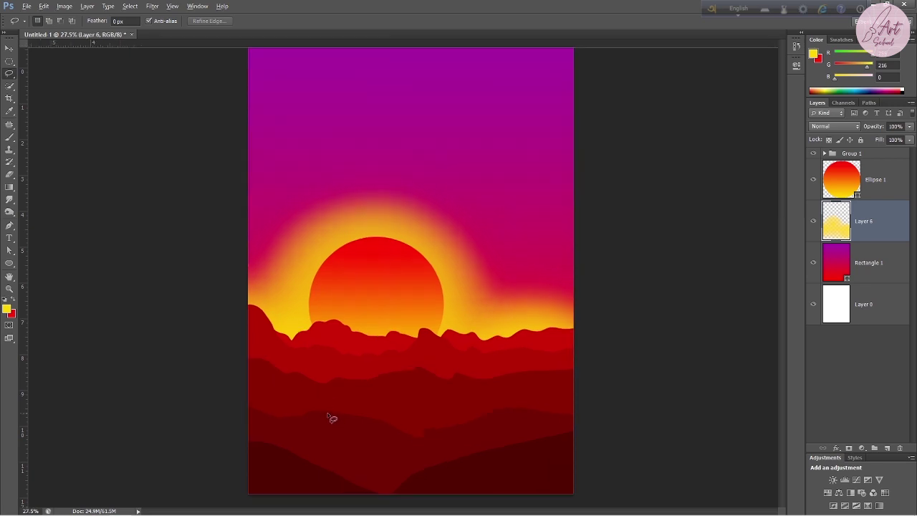
pyautogui.scroll(-2, 332, 418)
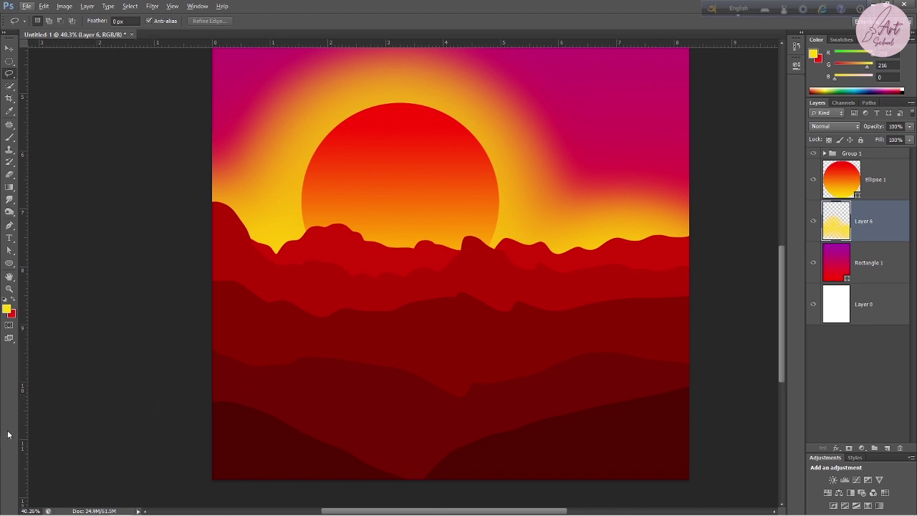
pyautogui.click(8, 310)
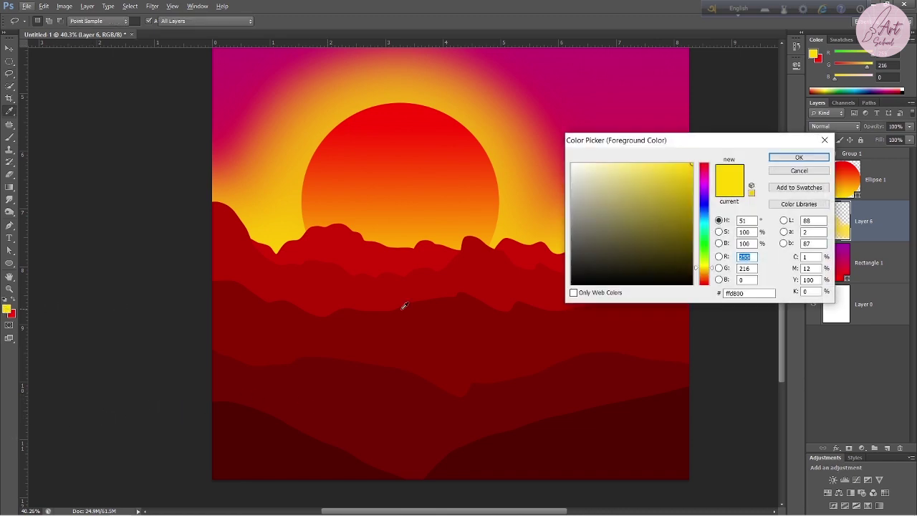
pyautogui.moveTo(657, 217); pyautogui.dragTo(697, 286)
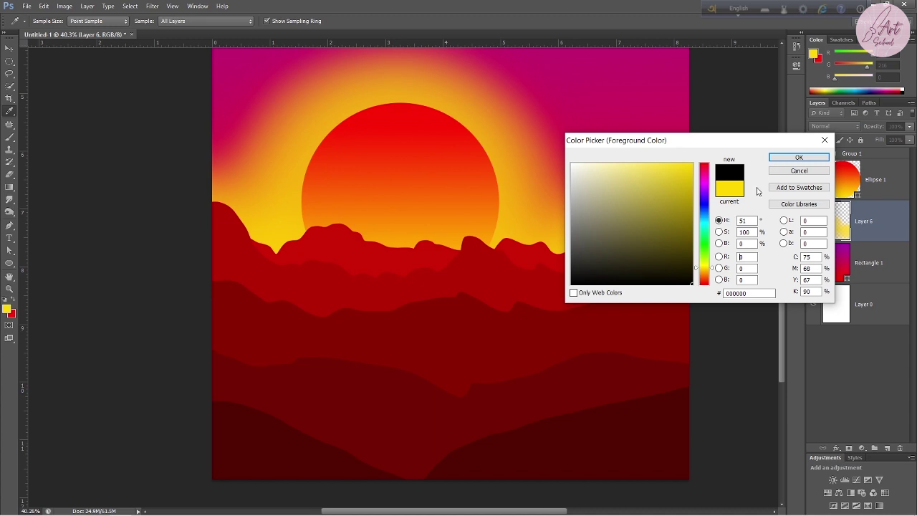
pyautogui.click(745, 257)
pyautogui.click(805, 161)
pyautogui.press('l')
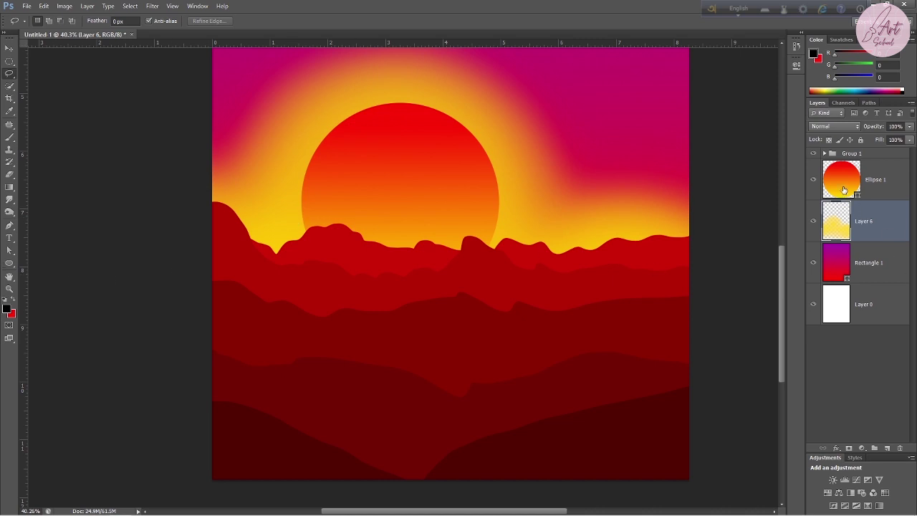
# On a new Layer 7 above Group 1, lasso a saguaro cactus outline and fill it black
pyautogui.click(853, 155)
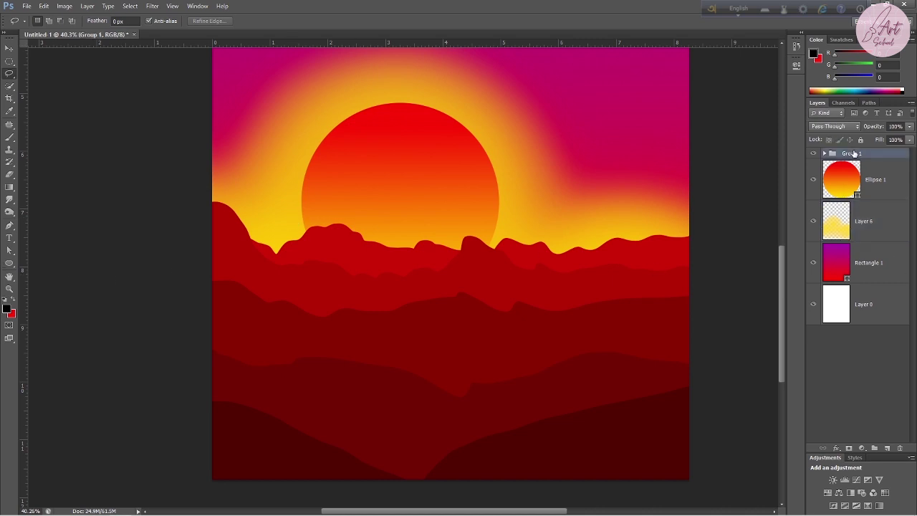
pyautogui.click(886, 449)
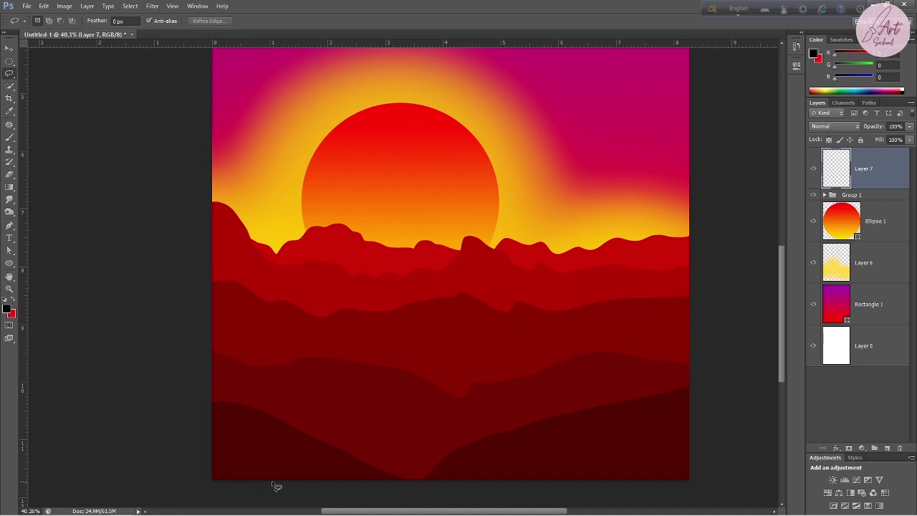
pyautogui.moveTo(272, 494)
pyautogui.mouseDown()
pyautogui.moveTo(267, 371)
pyautogui.moveTo(223, 293)
pyautogui.moveTo(220, 224)
pyautogui.mouseUp()
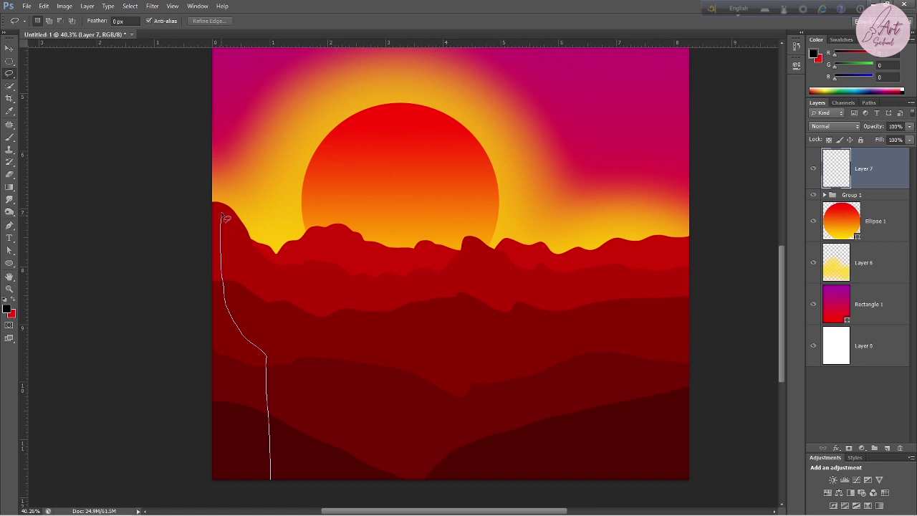
pyautogui.moveTo(251, 248); pyautogui.dragTo(253, 267)
pyautogui.moveTo(265, 302); pyautogui.dragTo(271, 137)
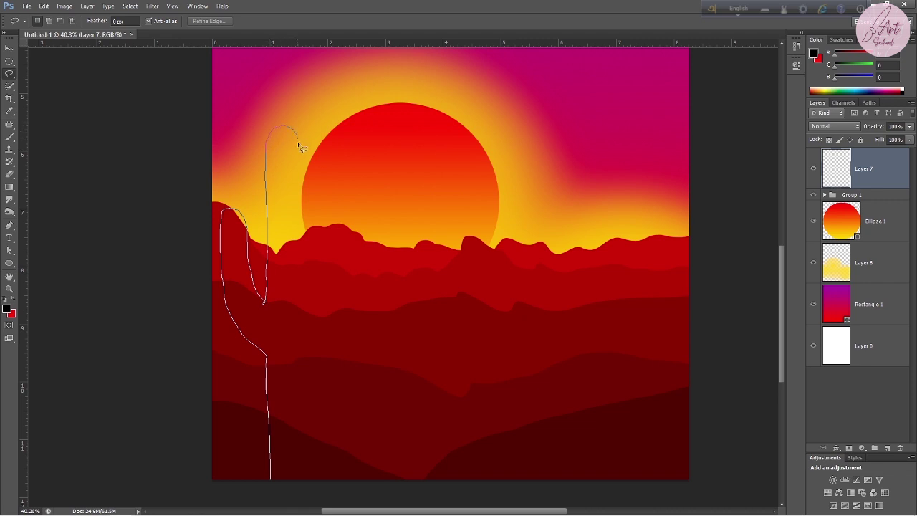
pyautogui.moveTo(301, 171)
pyautogui.mouseDown()
pyautogui.moveTo(308, 398)
pyautogui.moveTo(328, 377)
pyautogui.moveTo(332, 276)
pyautogui.moveTo(353, 273)
pyautogui.moveTo(370, 321)
pyautogui.moveTo(361, 401)
pyautogui.moveTo(319, 440)
pyautogui.moveTo(307, 496)
pyautogui.mouseUp()
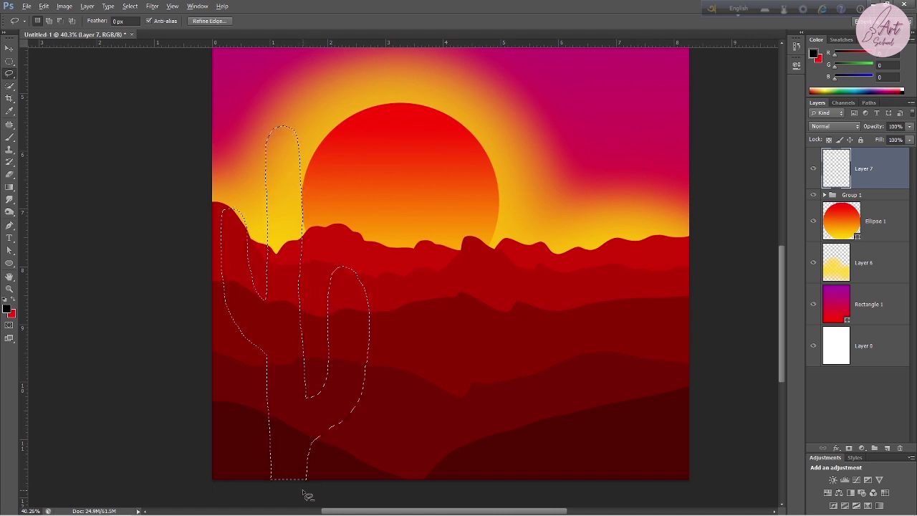
pyautogui.hotkey('alt', 'BackSpace')
pyautogui.hotkey('ctrl', 'd')
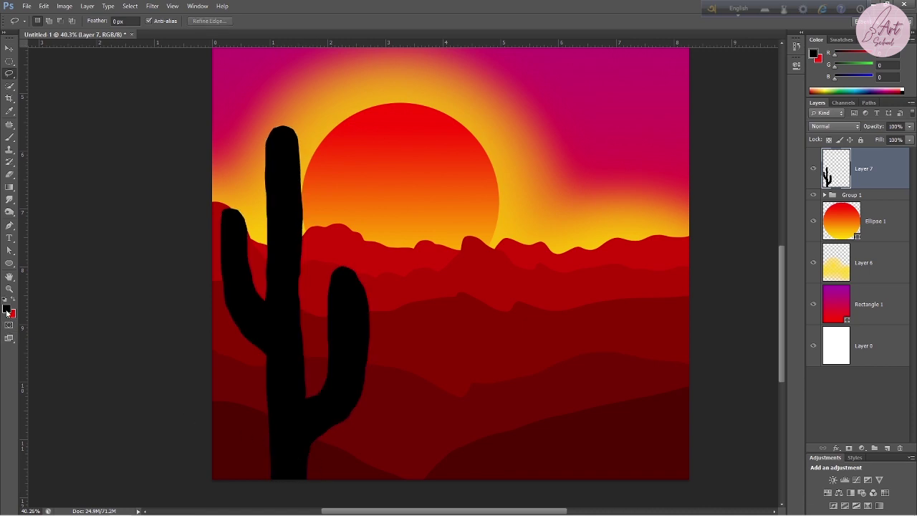
# Fill the Layer 7 cactus with a dark red foreground colour, then deselect
pyautogui.click(6, 309)
pyautogui.moveTo(705, 271); pyautogui.dragTo(698, 308)
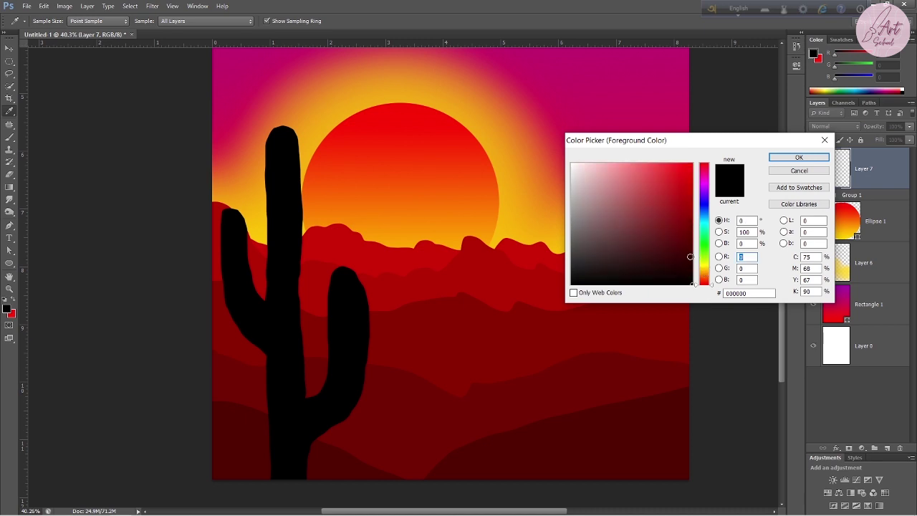
pyautogui.write('59')
pyautogui.moveTo(689, 258); pyautogui.dragTo(688, 261)
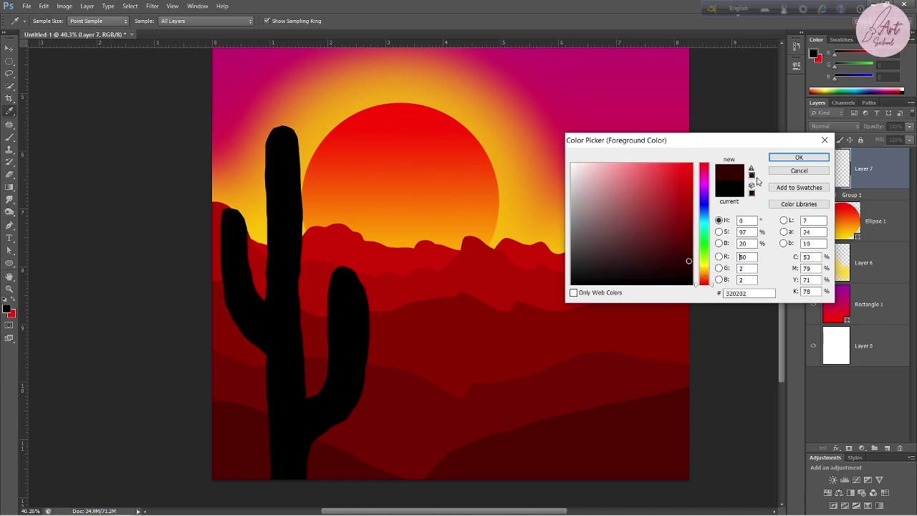
pyautogui.click(799, 157)
pyautogui.press('l')
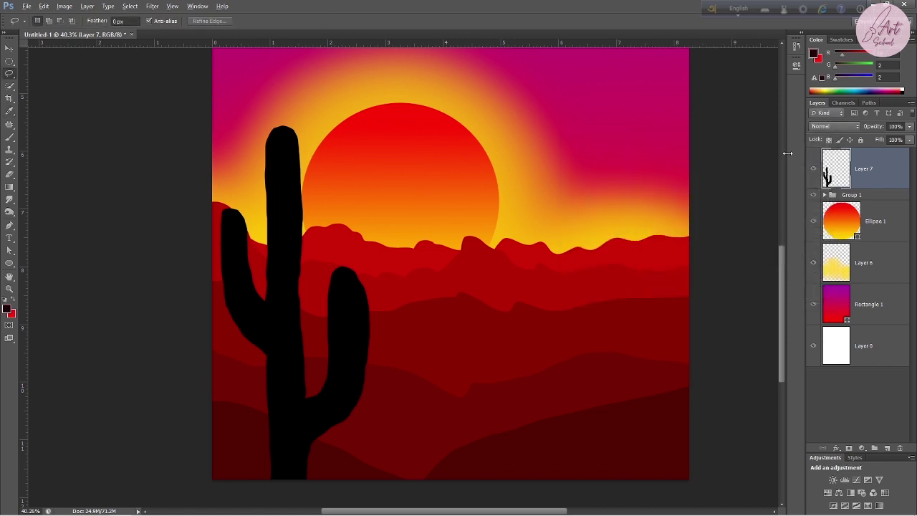
pyautogui.hotkey('alt', 'BackSpace')
pyautogui.hotkey('ctrl', 'z')
pyautogui.keyDown('ctrl'); pyautogui.click(836, 172); pyautogui.keyUp('ctrl')
pyautogui.hotkey('alt', 'BackSpace')
pyautogui.hotkey('ctrl', 'd')
pyautogui.hotkey('ctrl', 'd')
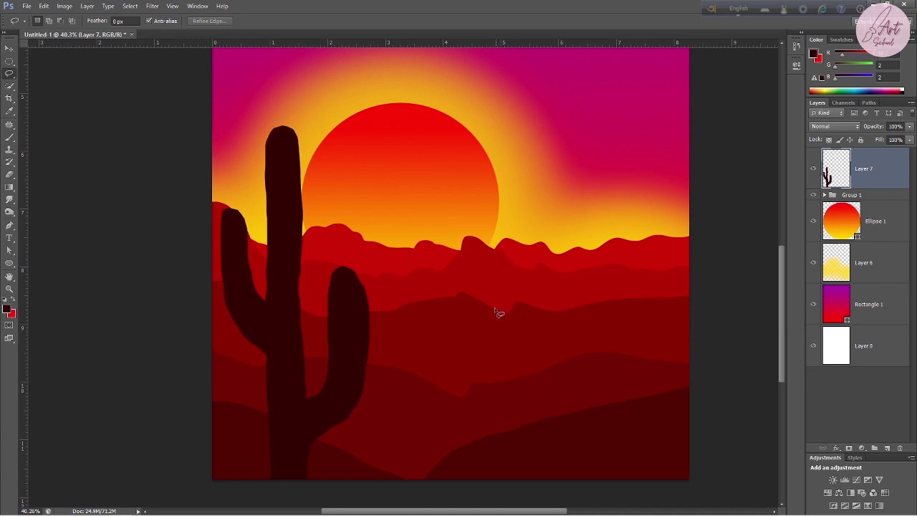
# Choose an even darker red foreground colour and reload the cactus selection, then deselect
pyautogui.scroll(-2, 496, 313)
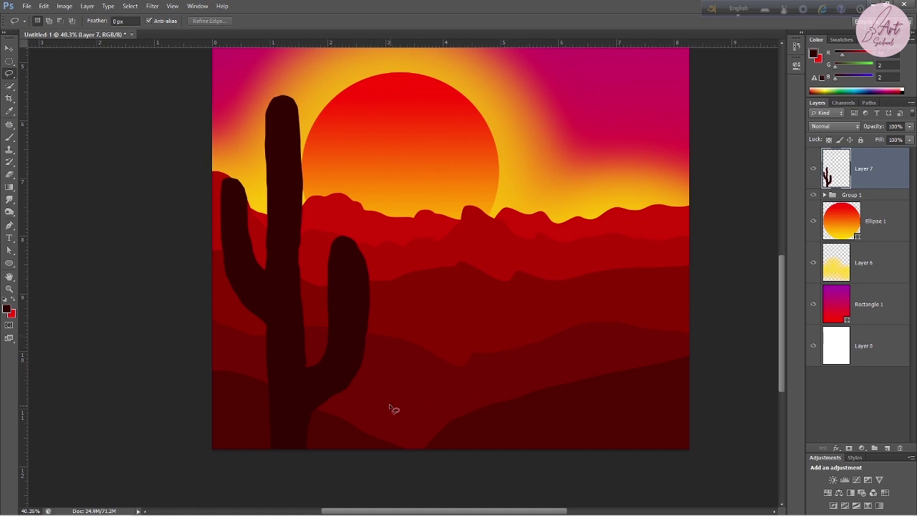
pyautogui.click(9, 311)
pyautogui.click(691, 268)
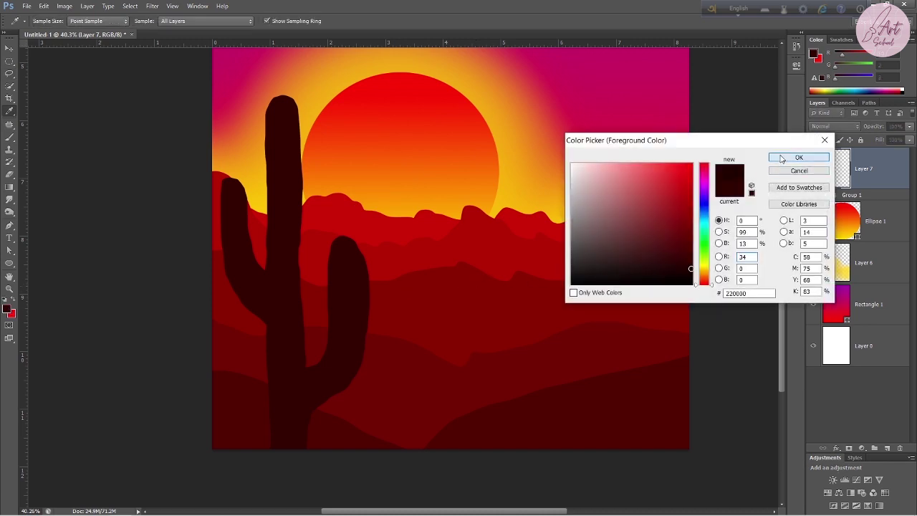
pyautogui.click(782, 158)
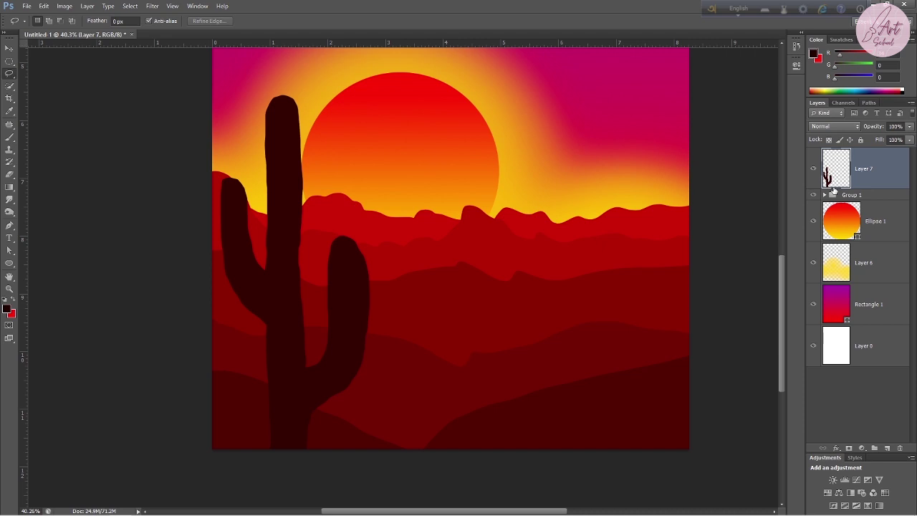
pyautogui.keyDown('ctrl'); pyautogui.click(827, 175); pyautogui.keyUp('ctrl')
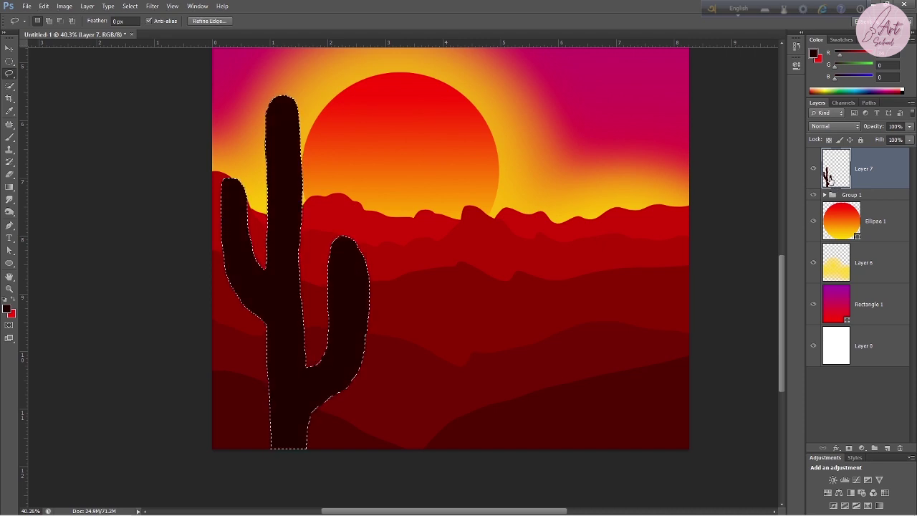
pyautogui.hotkey('ctrl', 'd')
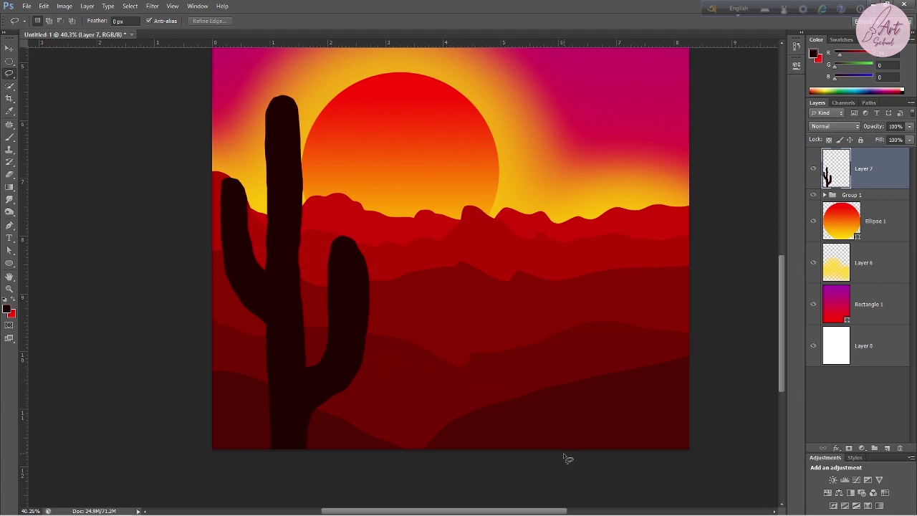
# Lasso and fill a slim dark cactus on the right, then outline bushes along the bottom
pyautogui.moveTo(565, 462)
pyautogui.mouseDown()
pyautogui.moveTo(565, 345)
pyautogui.moveTo(542, 300)
pyautogui.moveTo(542, 252)
pyautogui.moveTo(543, 238)
pyautogui.moveTo(569, 305)
pyautogui.moveTo(577, 215)
pyautogui.moveTo(599, 248)
pyautogui.moveTo(595, 355)
pyautogui.moveTo(608, 349)
pyautogui.moveTo(610, 309)
pyautogui.moveTo(629, 332)
pyautogui.moveTo(628, 367)
pyautogui.moveTo(588, 409)
pyautogui.moveTo(589, 468)
pyautogui.mouseUp()
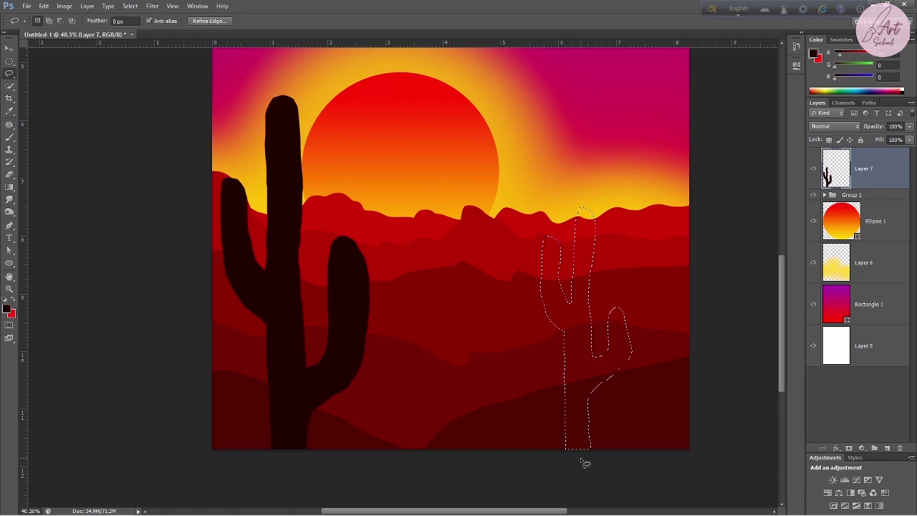
pyautogui.hotkey('alt', 'BackSpace')
pyautogui.hotkey('ctrl', 'd')
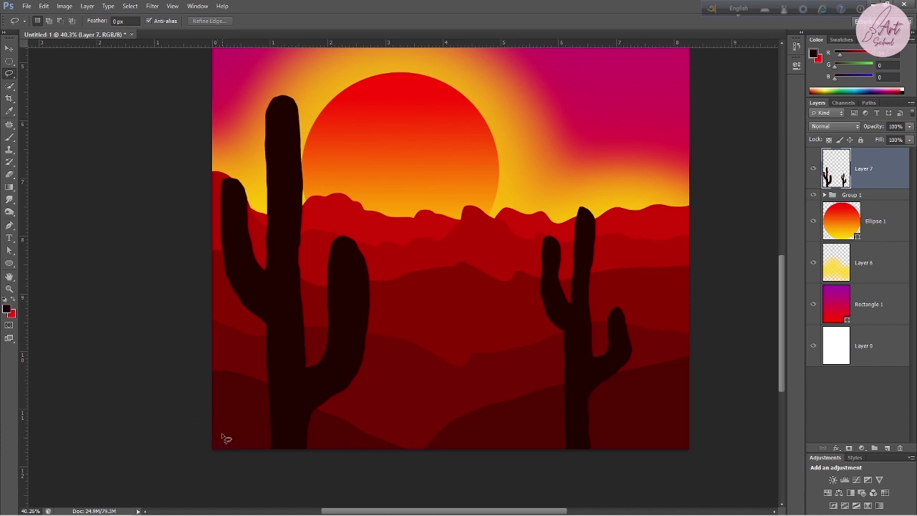
pyautogui.moveTo(223, 439)
pyautogui.mouseDown()
pyautogui.moveTo(251, 442)
pyautogui.moveTo(284, 464)
pyautogui.moveTo(338, 465)
pyautogui.moveTo(327, 434)
pyautogui.moveTo(343, 424)
pyautogui.moveTo(463, 456)
pyautogui.moveTo(488, 440)
pyautogui.moveTo(494, 407)
pyautogui.moveTo(556, 456)
pyautogui.moveTo(609, 455)
pyautogui.moveTo(632, 435)
pyautogui.moveTo(667, 434)
pyautogui.moveTo(659, 412)
pyautogui.moveTo(706, 446)
pyautogui.mouseUp()
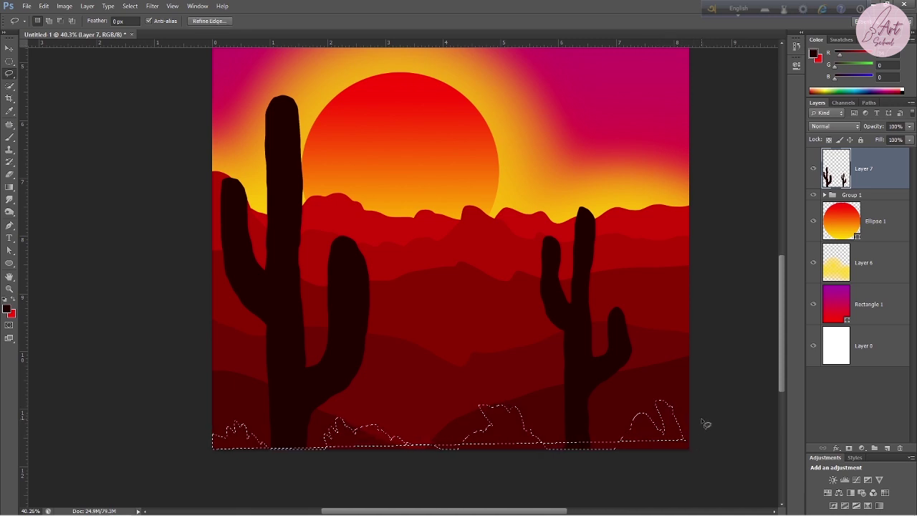
# Redraw a bumpy bush outline along the bottom edge past both cacti and fill it dark
pyautogui.hotkey('ctrl', 'd')
pyautogui.moveTo(201, 441)
pyautogui.mouseDown()
pyautogui.moveTo(275, 454)
pyautogui.moveTo(322, 447)
pyautogui.moveTo(344, 422)
pyautogui.moveTo(465, 461)
pyautogui.moveTo(487, 435)
pyautogui.moveTo(577, 461)
pyautogui.moveTo(609, 445)
pyautogui.moveTo(668, 438)
pyautogui.moveTo(696, 452)
pyautogui.moveTo(693, 473)
pyautogui.moveTo(639, 482)
pyautogui.moveTo(640, 469)
pyautogui.mouseUp()
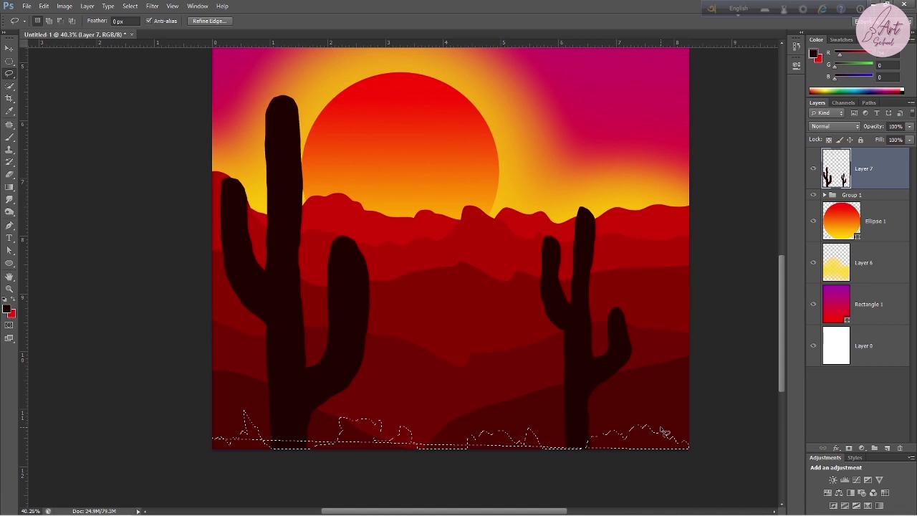
pyautogui.hotkey('ctrl', 'd')
pyautogui.moveTo(200, 432); pyautogui.dragTo(486, 453)
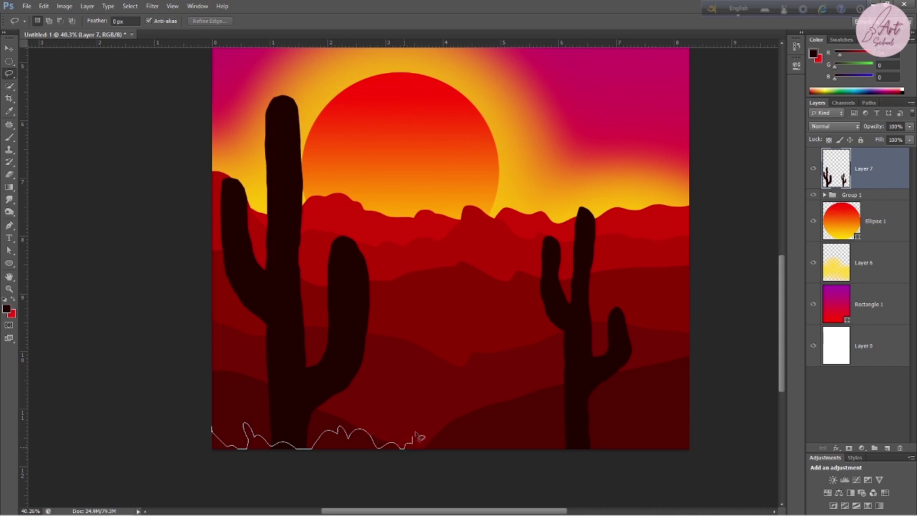
pyautogui.moveTo(556, 441); pyautogui.dragTo(699, 440)
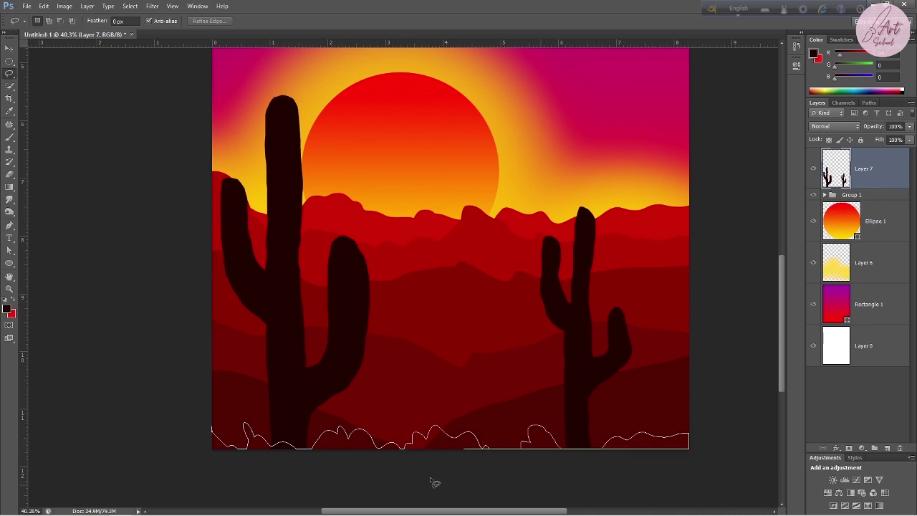
pyautogui.moveTo(660, 488); pyautogui.dragTo(210, 430)
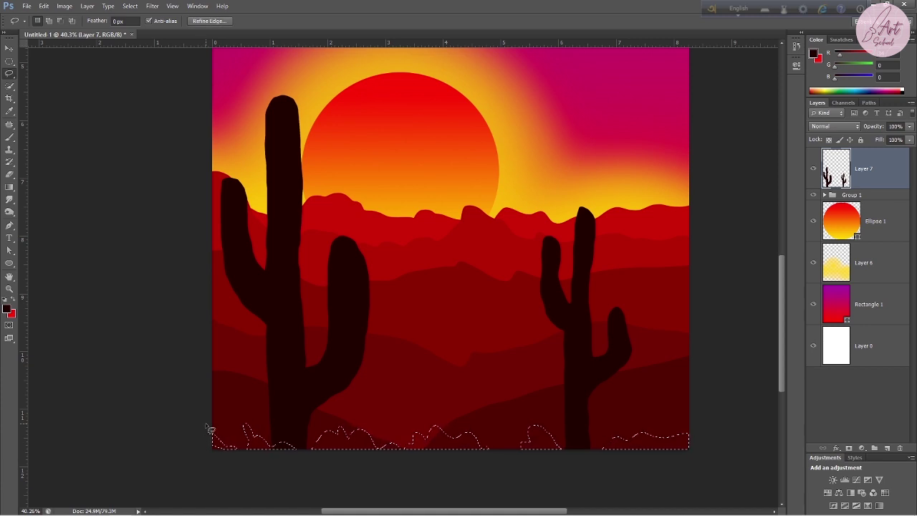
pyautogui.hotkey('alt', 'BackSpace')
# Clear the bush selection and add a new Layer 8 above Layer 4 inside Group 1
pyautogui.hotkey('ctrl', 'd')
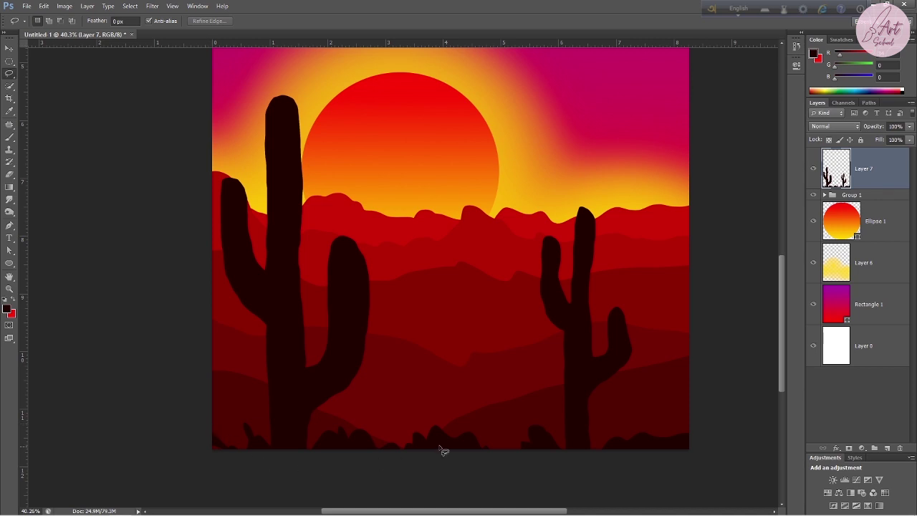
pyautogui.click(851, 195)
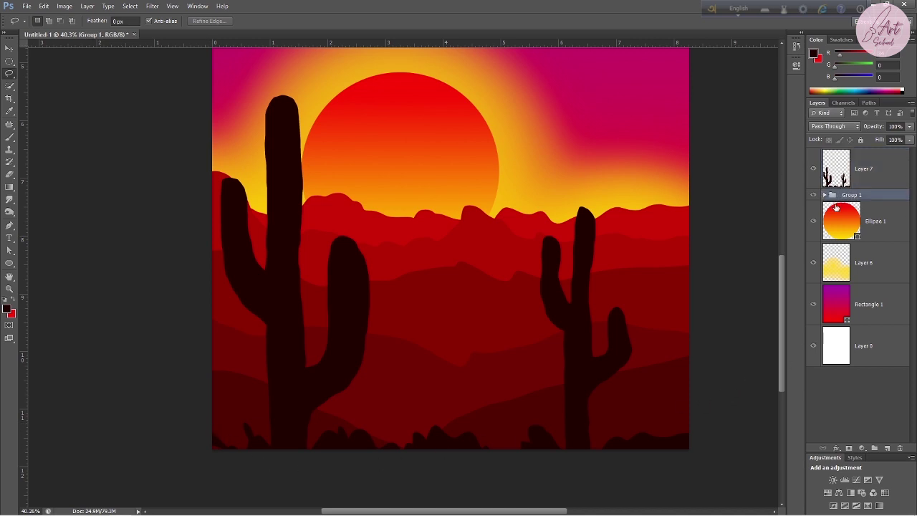
pyautogui.click(826, 196)
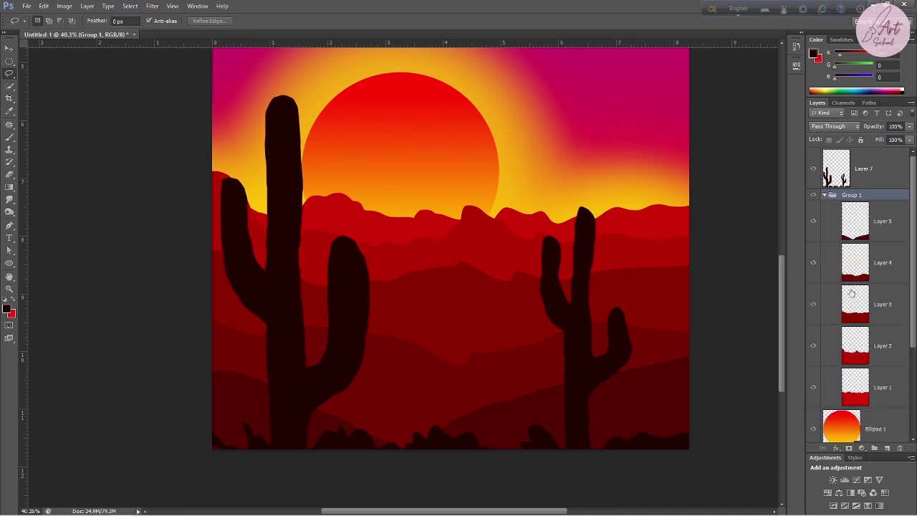
pyautogui.scroll(-2, 851, 292)
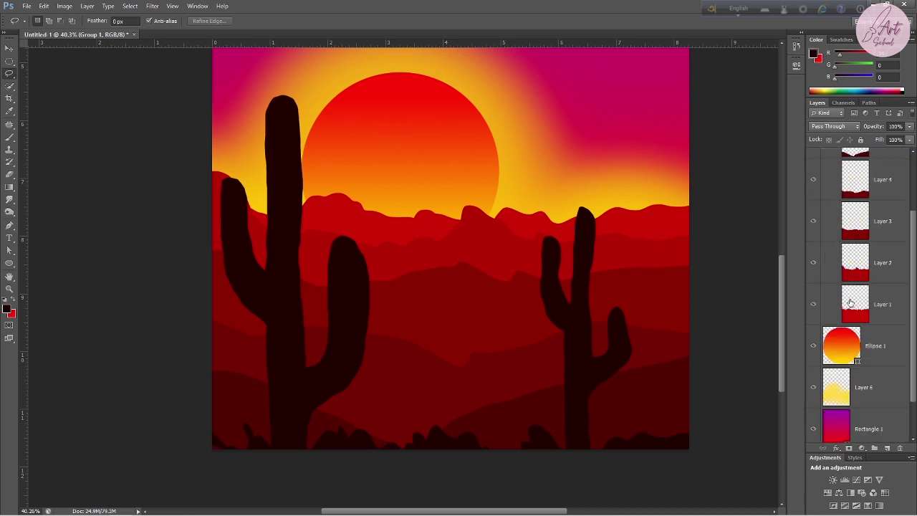
pyautogui.click(849, 235)
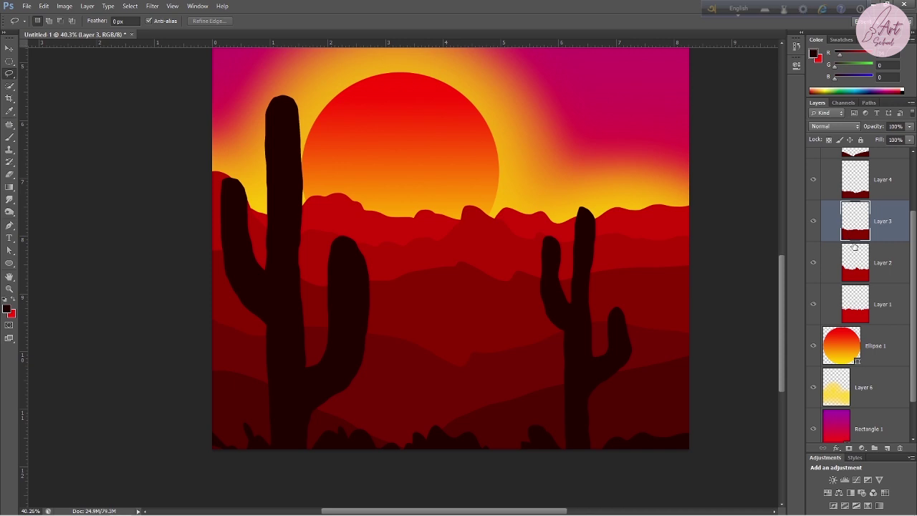
pyautogui.scroll(2, 855, 248)
pyautogui.click(856, 232)
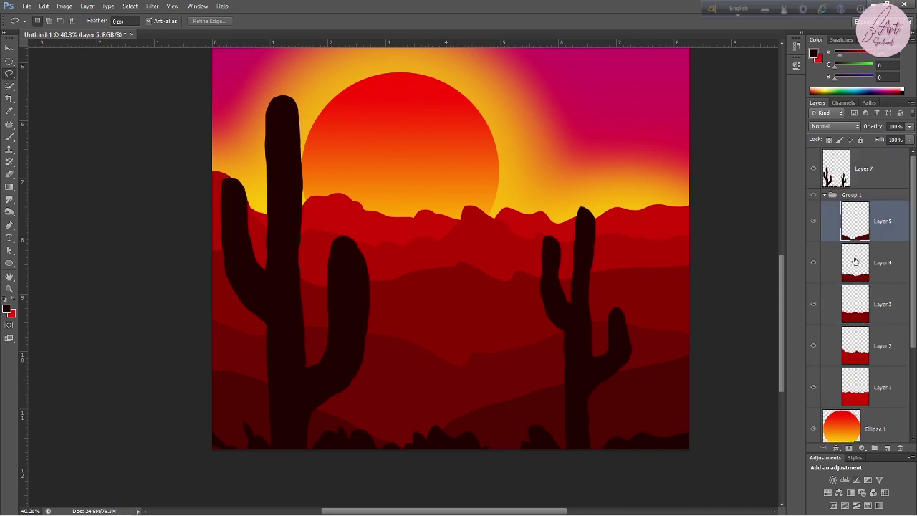
pyautogui.click(855, 262)
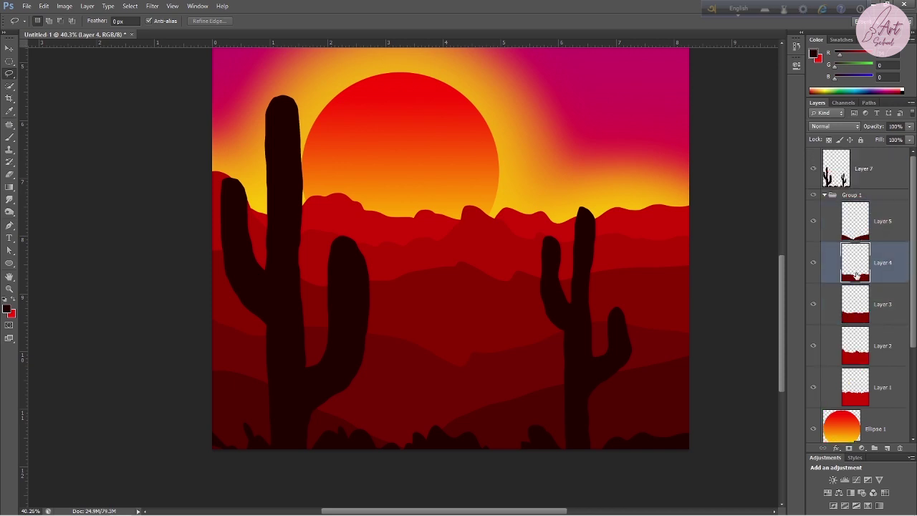
pyautogui.click(886, 449)
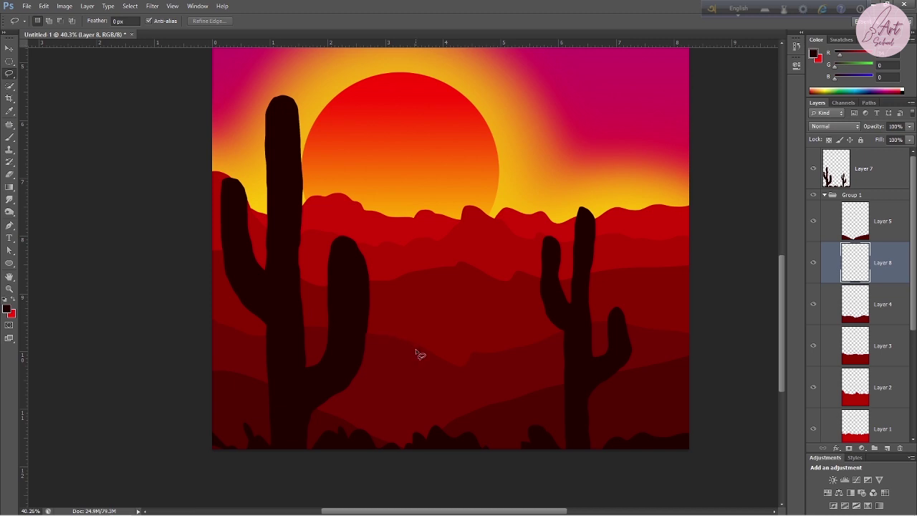
# Lasso and fill a small dark cactus, then move it lower and right between the large cacti
pyautogui.moveTo(432, 363); pyautogui.dragTo(423, 299)
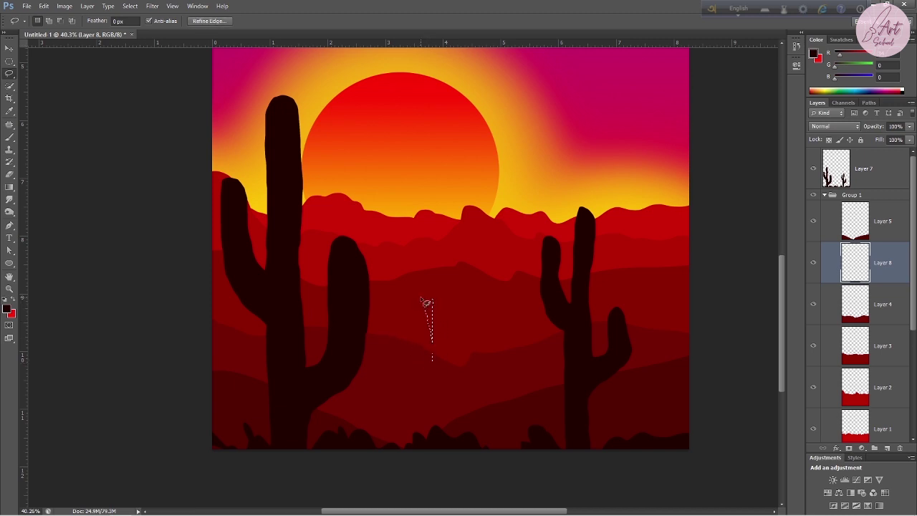
pyautogui.moveTo(434, 364)
pyautogui.mouseDown()
pyautogui.moveTo(430, 334)
pyautogui.moveTo(445, 350)
pyautogui.mouseUp()
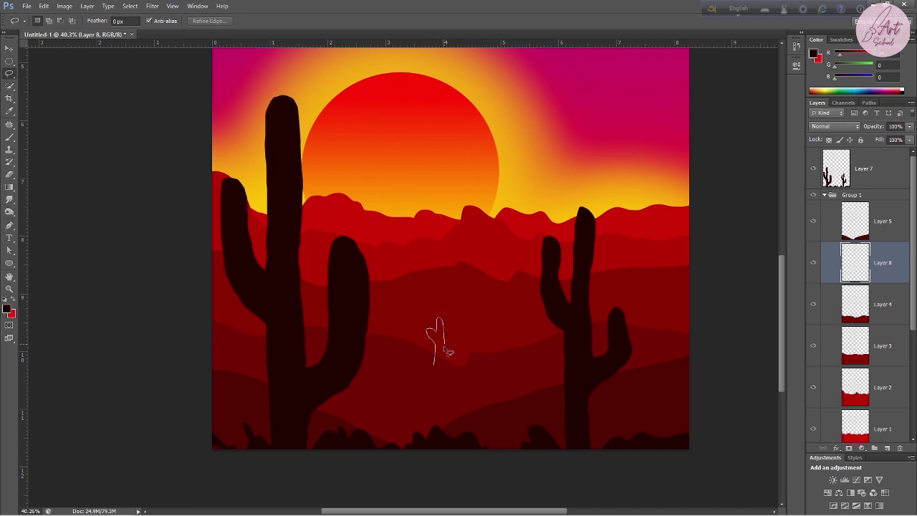
pyautogui.moveTo(445, 350); pyautogui.dragTo(449, 370)
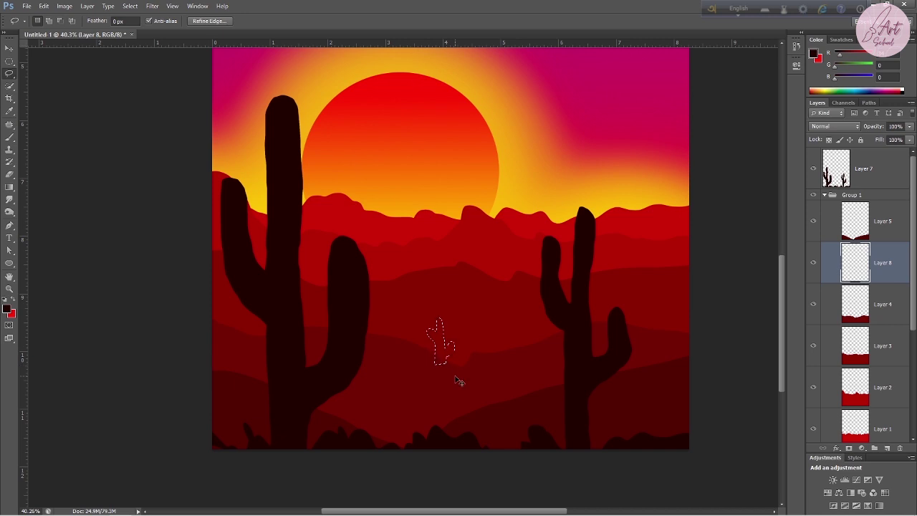
pyautogui.hotkey('alt', 'BackSpace')
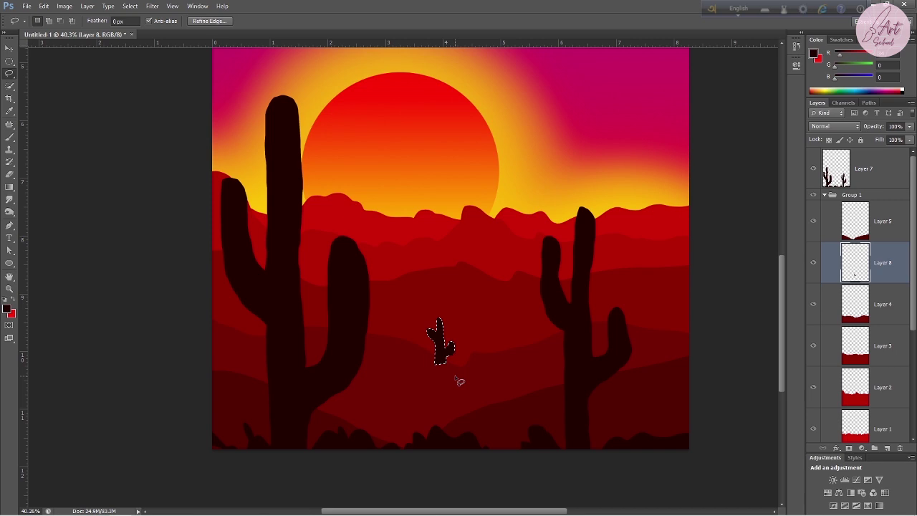
pyautogui.click(460, 381)
pyautogui.moveTo(440, 348); pyautogui.dragTo(430, 372)
pyautogui.click(126, 159)
pyautogui.click(9, 48)
pyautogui.moveTo(430, 337); pyautogui.dragTo(462, 389)
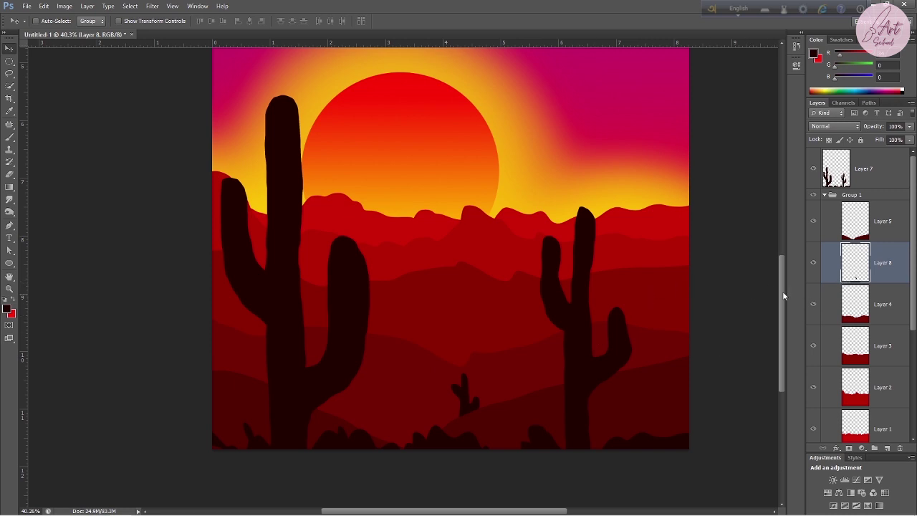
pyautogui.click(862, 309)
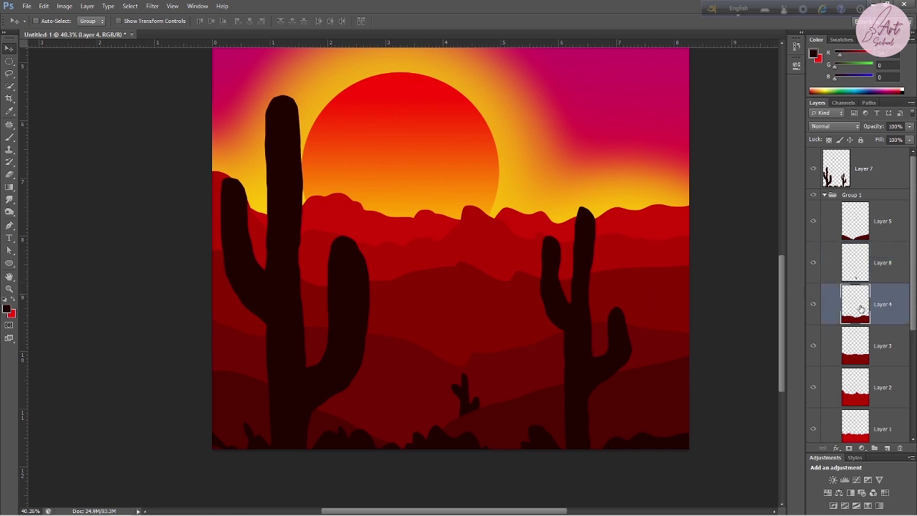
# Add Layer 9 above Layer 3, fill a small cactus, and move it beside the right-hand cactus
pyautogui.click(857, 357)
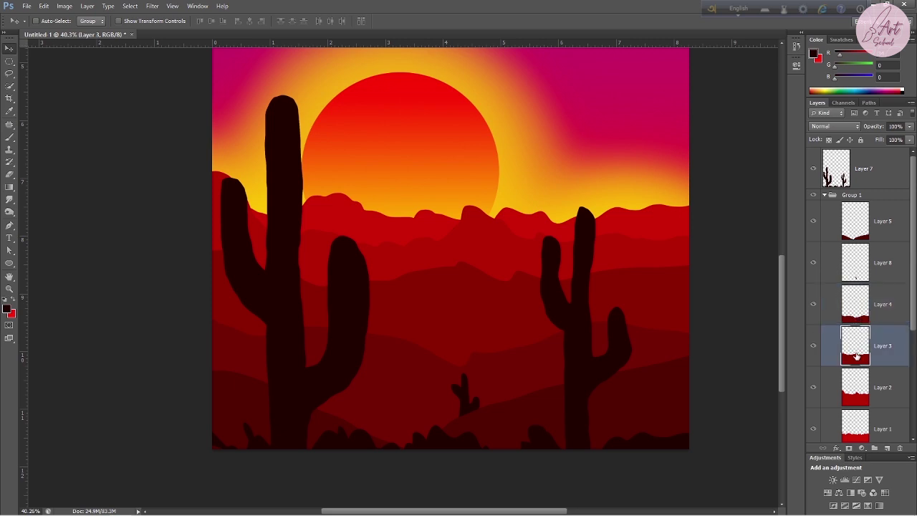
pyautogui.click(888, 449)
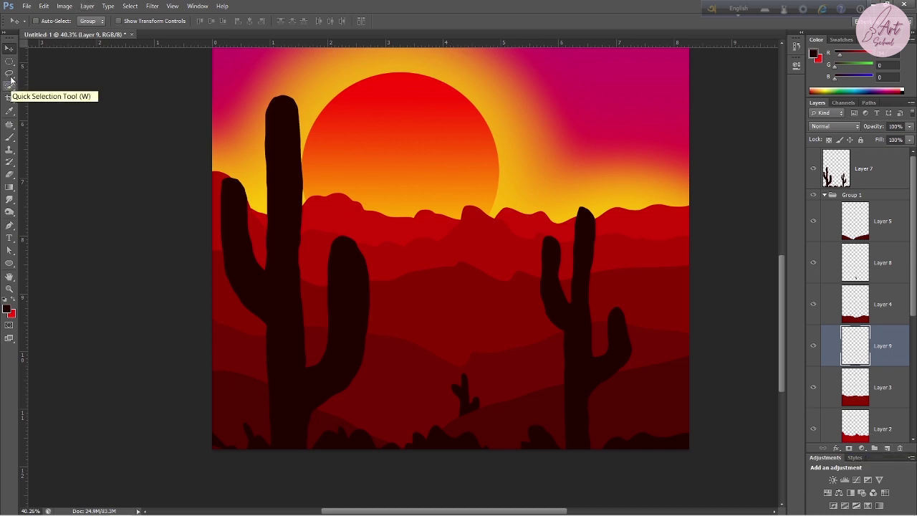
pyautogui.click(10, 76)
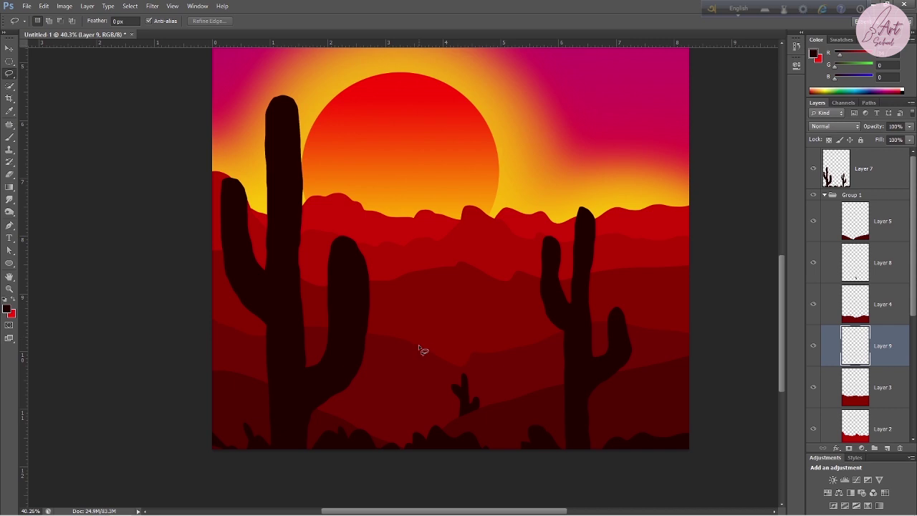
pyautogui.moveTo(422, 365)
pyautogui.mouseDown()
pyautogui.moveTo(425, 336)
pyautogui.moveTo(435, 333)
pyautogui.moveTo(447, 348)
pyautogui.moveTo(429, 371)
pyautogui.mouseUp()
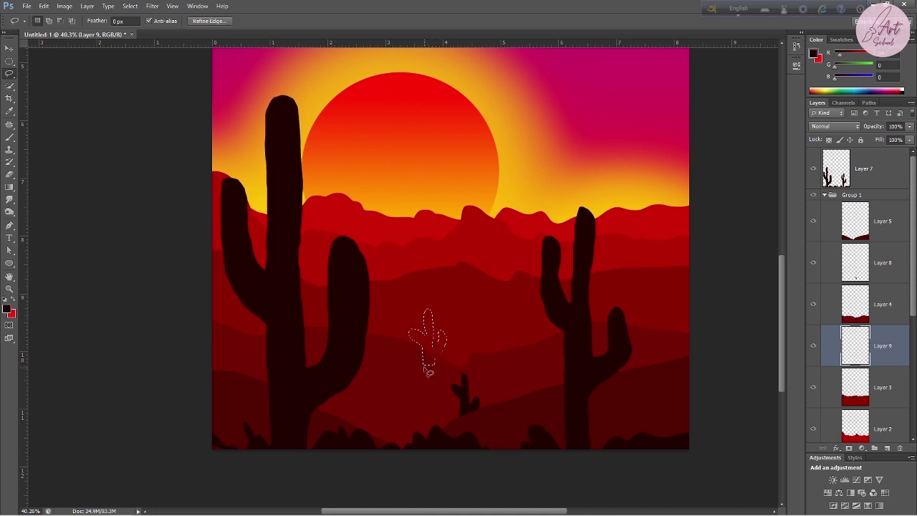
pyautogui.hotkey('alt', 'BackSpace')
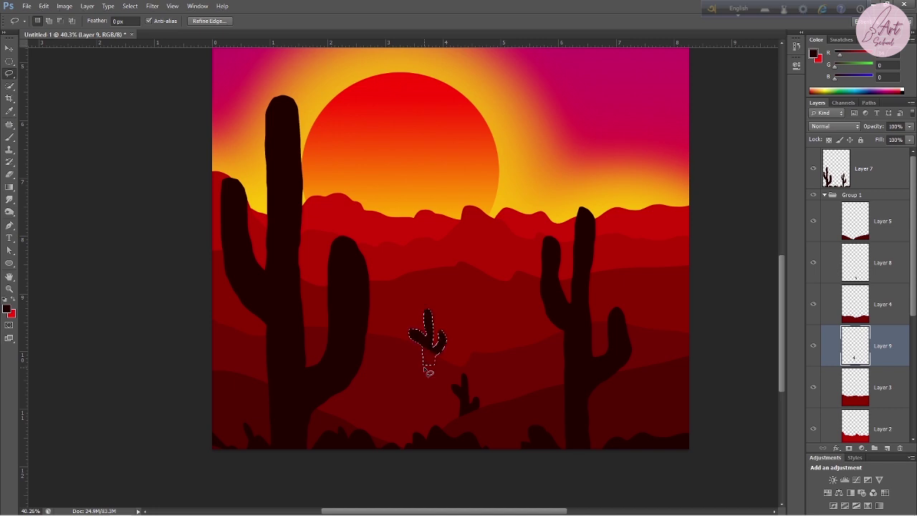
pyautogui.click(9, 48)
pyautogui.moveTo(430, 334)
pyautogui.mouseDown()
pyautogui.moveTo(645, 329)
pyautogui.moveTo(670, 308)
pyautogui.mouseUp()
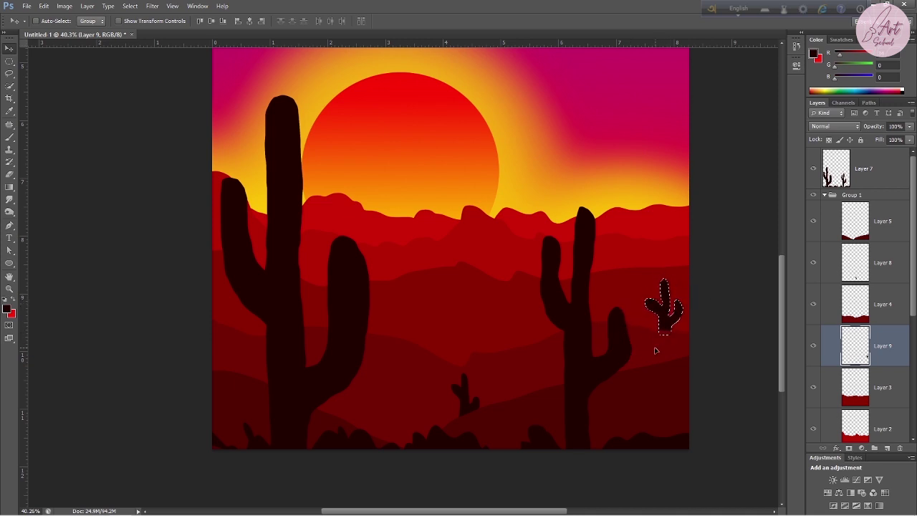
pyautogui.hotkey('ctrl', 'd')
# Lasso and fill a third small cactus and place it between the large cacti
pyautogui.click(10, 74)
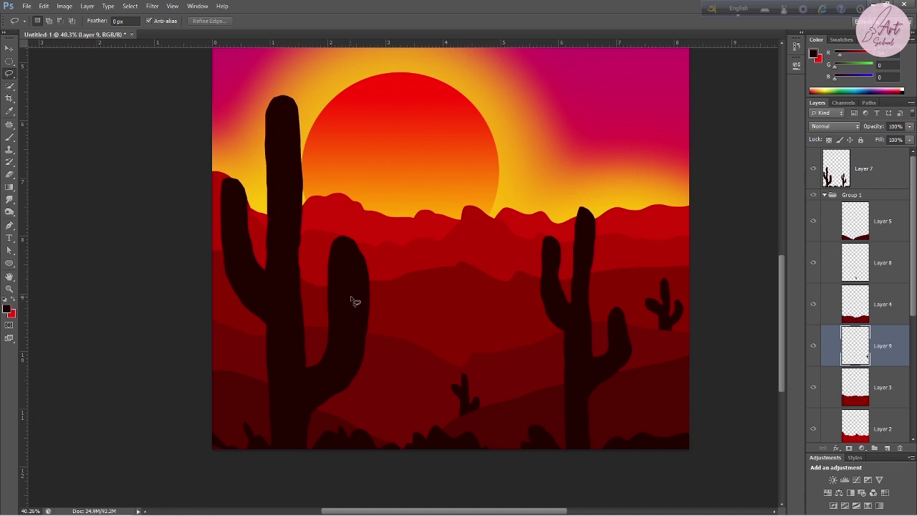
pyautogui.moveTo(413, 357)
pyautogui.mouseDown()
pyautogui.moveTo(410, 317)
pyautogui.moveTo(417, 320)
pyautogui.moveTo(426, 287)
pyautogui.moveTo(431, 312)
pyautogui.moveTo(446, 306)
pyautogui.moveTo(431, 367)
pyautogui.mouseUp()
pyautogui.hotkey('alt', 'BackSpace')
pyautogui.click(421, 403)
pyautogui.moveTo(430, 327)
pyautogui.mouseDown()
pyautogui.moveTo(436, 337)
pyautogui.moveTo(422, 304)
pyautogui.moveTo(411, 310)
pyautogui.mouseUp()
pyautogui.click(435, 334)
pyautogui.press('v')
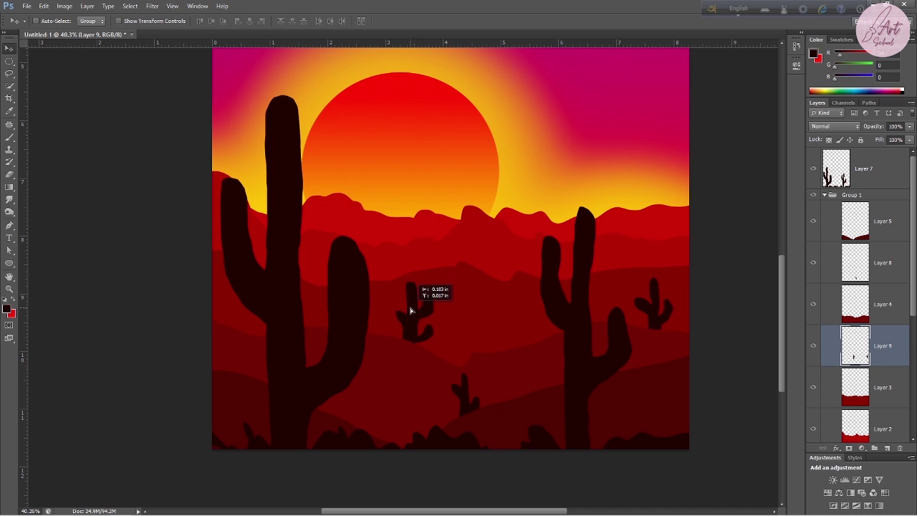
pyautogui.moveTo(411, 309); pyautogui.dragTo(413, 313)
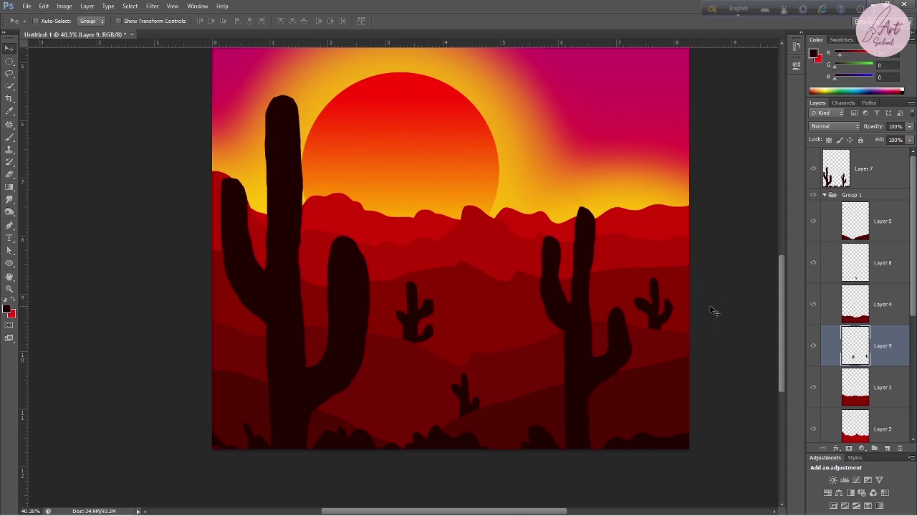
# Load Layer 9's small cacti as a selection and pick a lighter dark red foreground colour
pyautogui.keyDown('alt'); pyautogui.scroll(-2, 507, 344); pyautogui.keyUp('alt')
pyautogui.keyDown('alt'); pyautogui.scroll(-2, 506, 340); pyautogui.keyUp('alt')
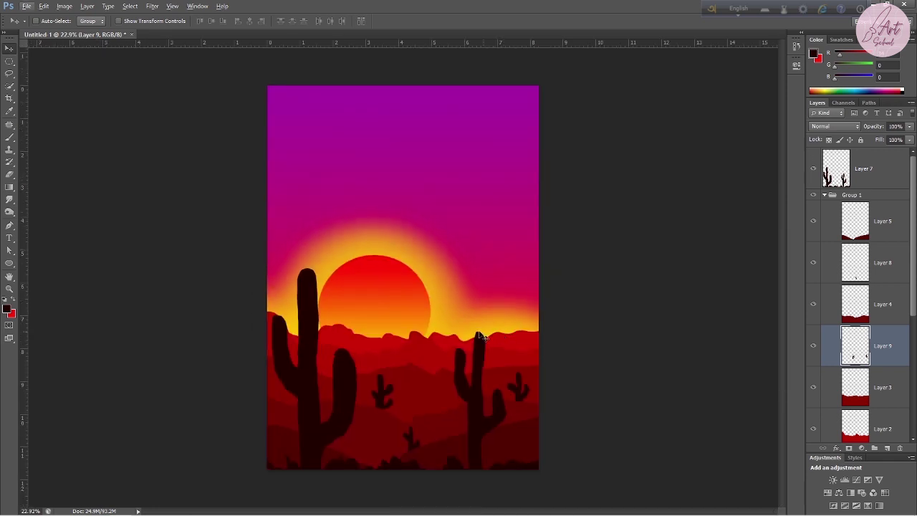
pyautogui.keyDown('alt'); pyautogui.scroll(2, 445, 380); pyautogui.keyUp('alt')
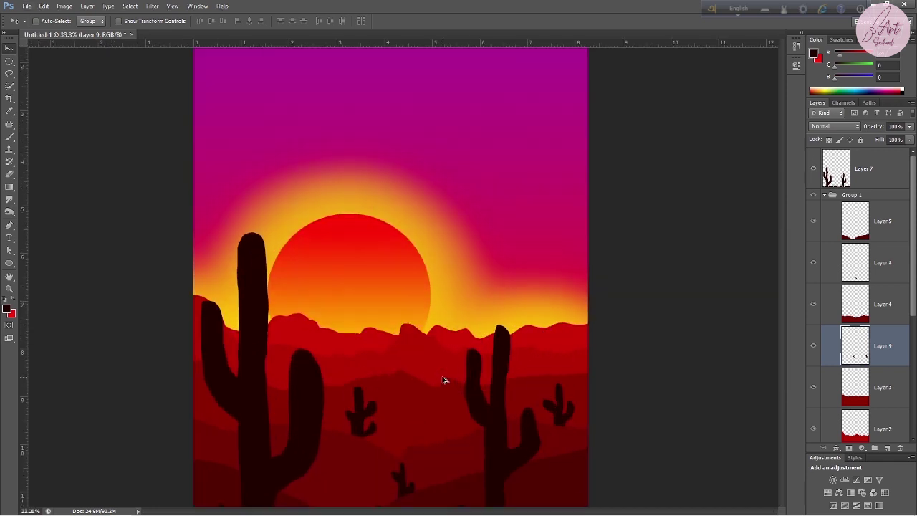
pyautogui.keyDown('alt'); pyautogui.scroll(2, 444, 379); pyautogui.keyUp('alt')
pyautogui.scroll(-2, 443, 380)
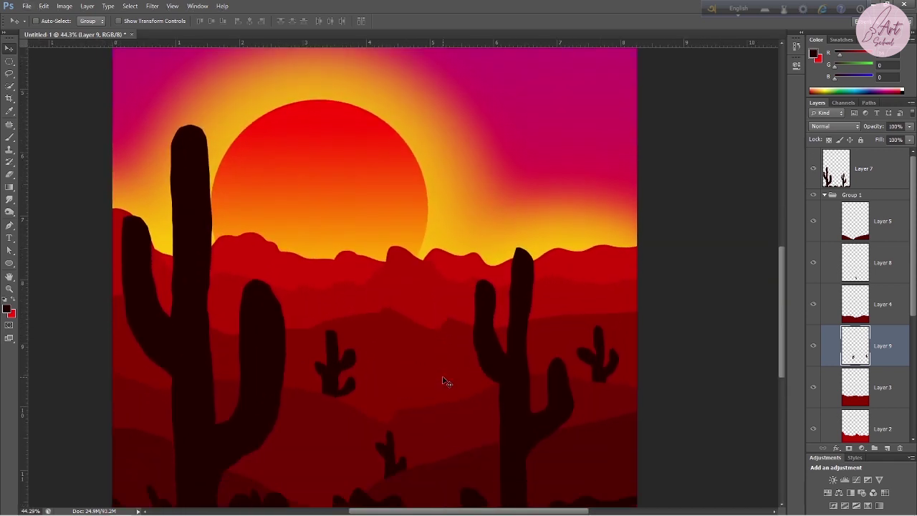
pyautogui.scroll(-2, 443, 378)
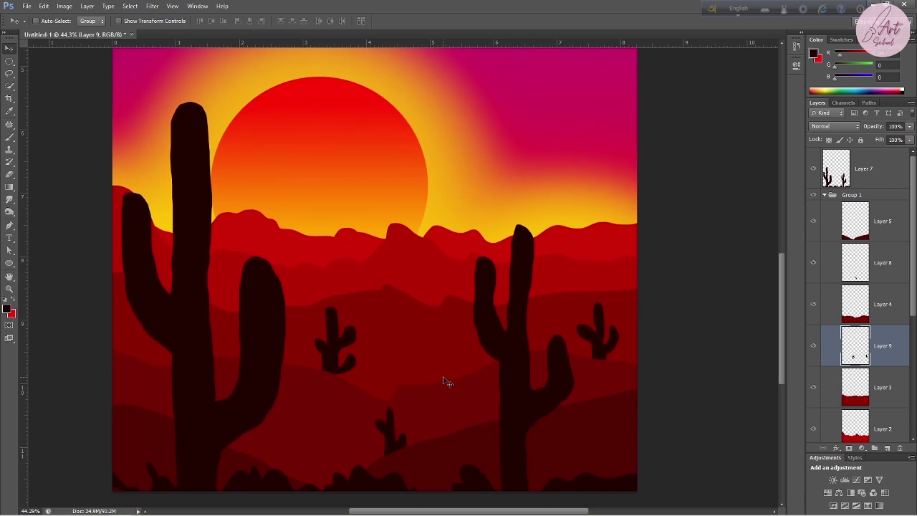
pyautogui.keyDown('ctrl'); pyautogui.click(342, 347); pyautogui.keyUp('ctrl')
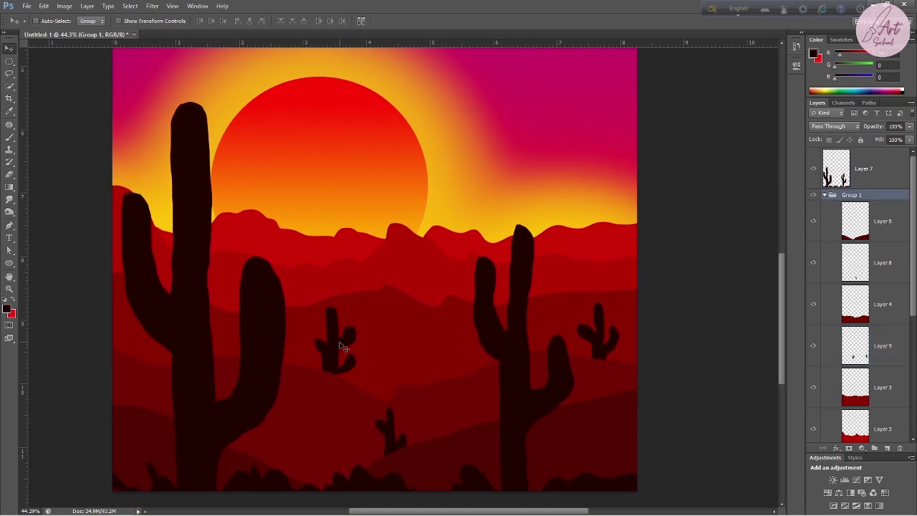
pyautogui.scroll(-1, 876, 286)
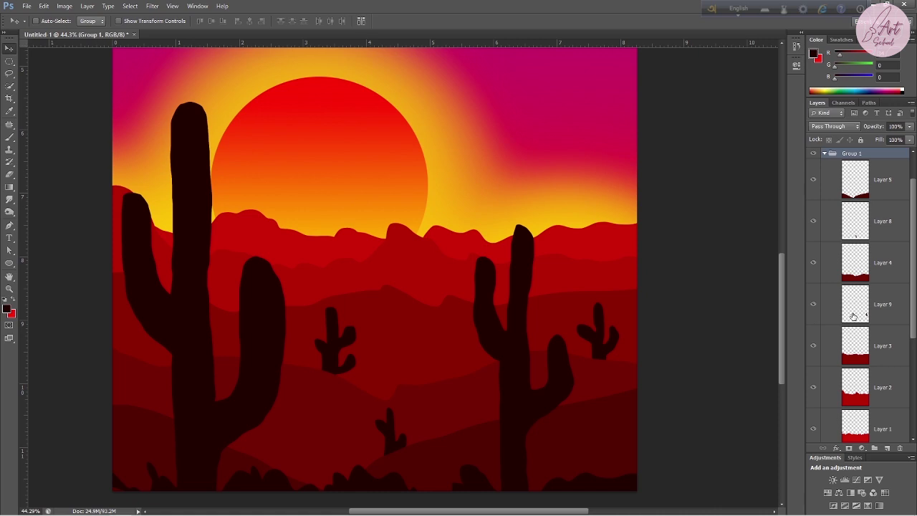
pyautogui.click(854, 316)
pyautogui.keyDown('ctrl'); pyautogui.click(331, 353); pyautogui.keyUp('ctrl')
pyautogui.keyDown('ctrl'); pyautogui.click(857, 315); pyautogui.keyUp('ctrl')
pyautogui.click(7, 309)
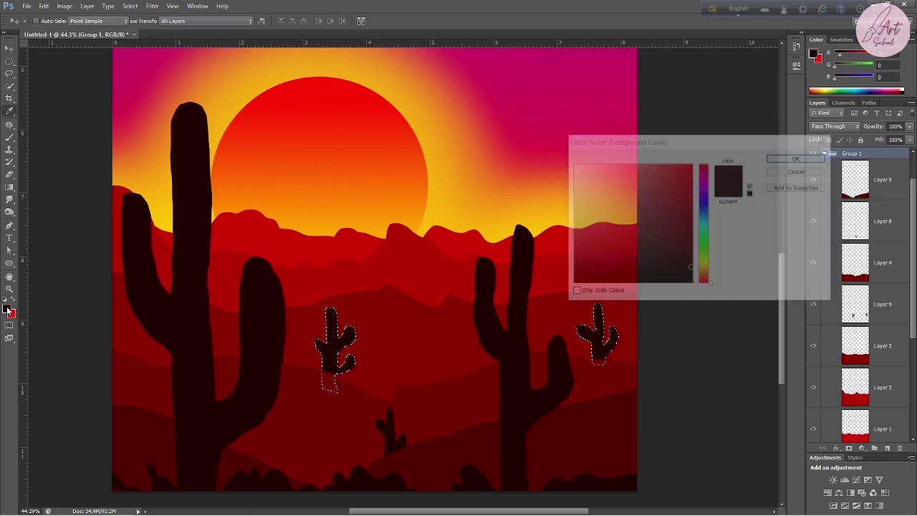
pyautogui.moveTo(686, 262); pyautogui.dragTo(689, 248)
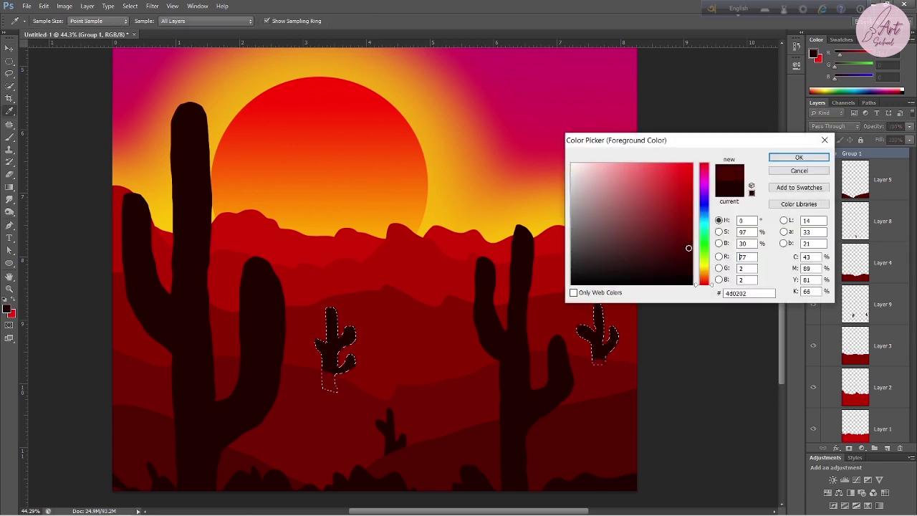
pyautogui.click(799, 158)
pyautogui.press('v')
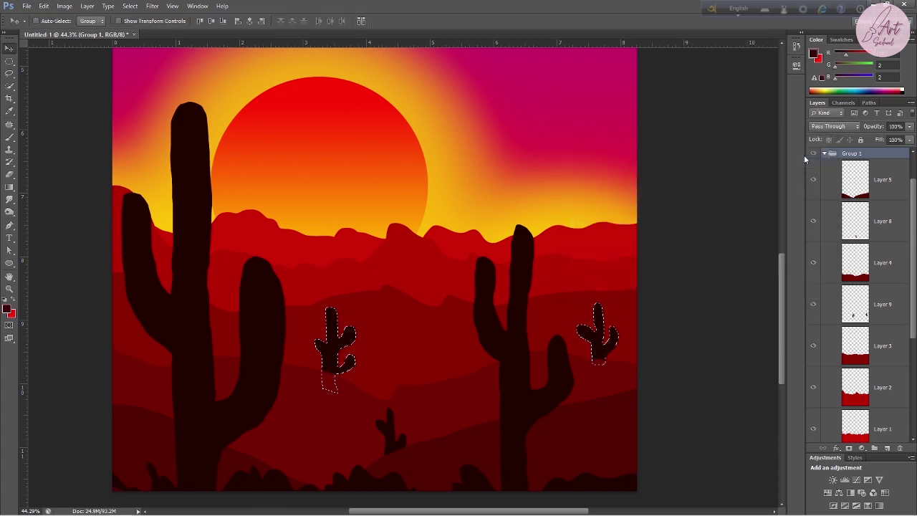
# Fill both small cacti on Layer 9 with the new dark red and deselect
pyautogui.hotkey('alt', 'BackSpace')
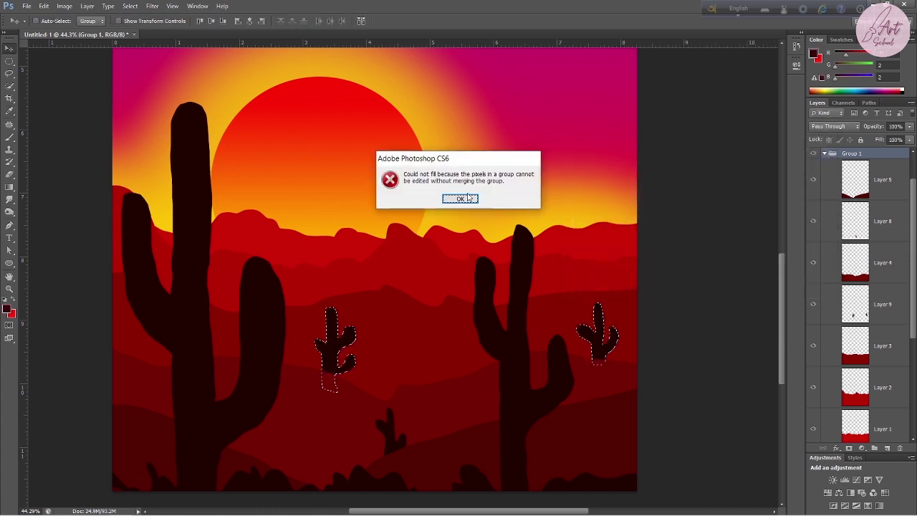
pyautogui.click(875, 315)
pyautogui.click(461, 198)
pyautogui.click(863, 304)
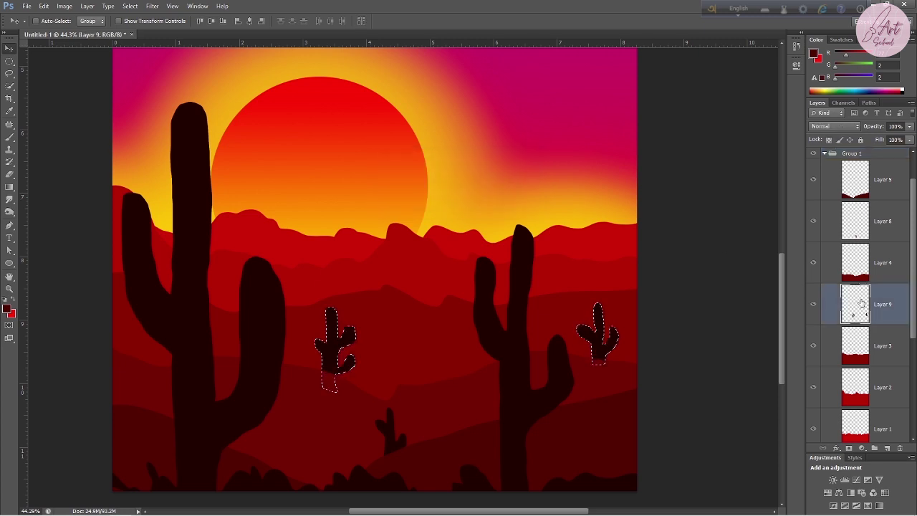
pyautogui.hotkey('alt', 'BackSpace')
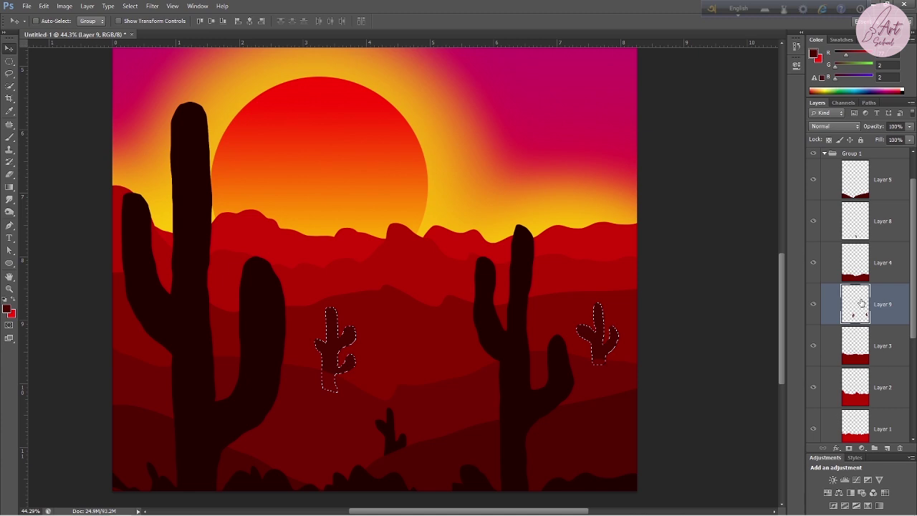
pyautogui.hotkey('alt', 'BackSpace')
pyautogui.hotkey('ctrl', 'd')
# Zoom in on the cacti and make Layer 7, holding the large cacti, the active layer
pyautogui.scroll(1, 287, 423)
pyautogui.scroll(1, 344, 362)
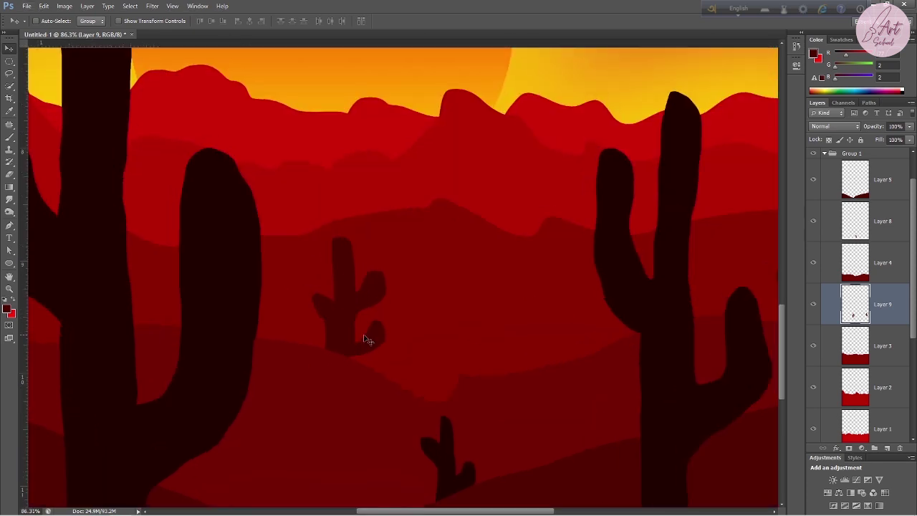
pyautogui.scroll(2, 364, 338)
pyautogui.scroll(-2, 299, 321)
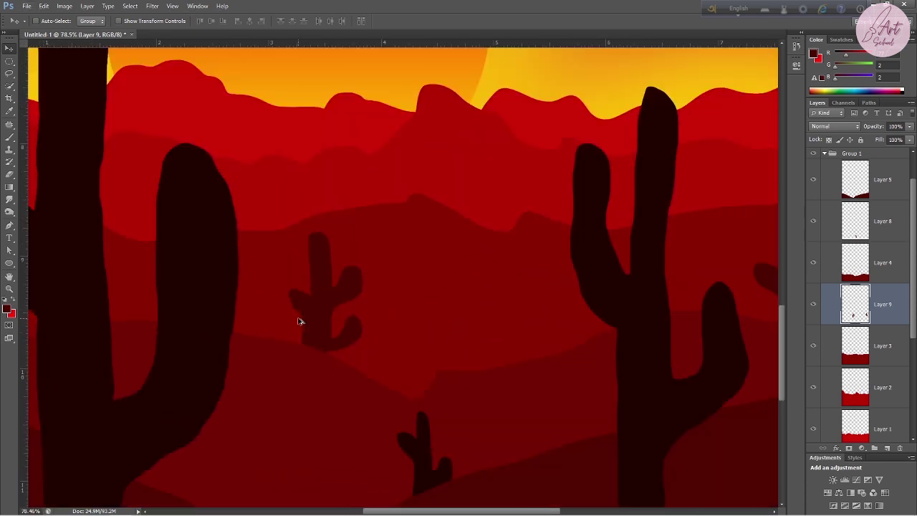
pyautogui.scroll(-1, 588, 360)
pyautogui.scroll(1, 724, 337)
pyautogui.scroll(1, 724, 337)
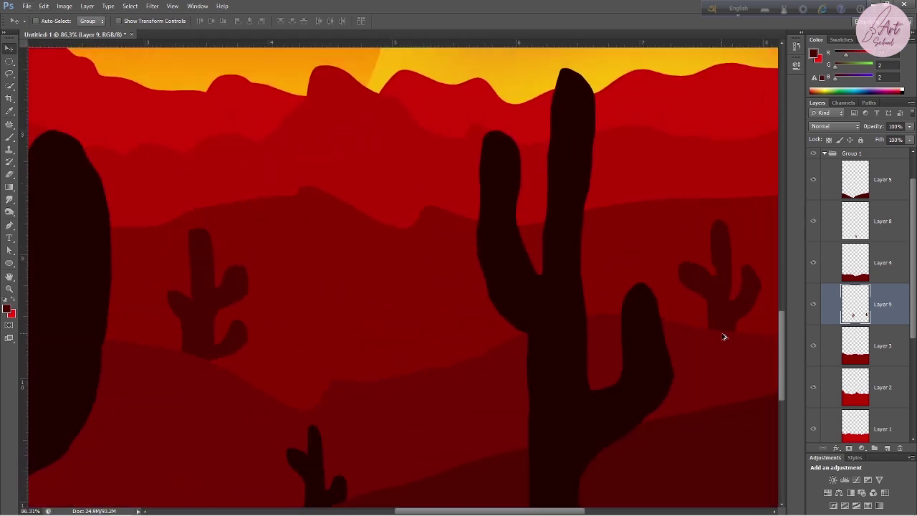
pyautogui.scroll(-1, 544, 336)
pyautogui.scroll(-1, 595, 337)
pyautogui.scroll(-1, 717, 358)
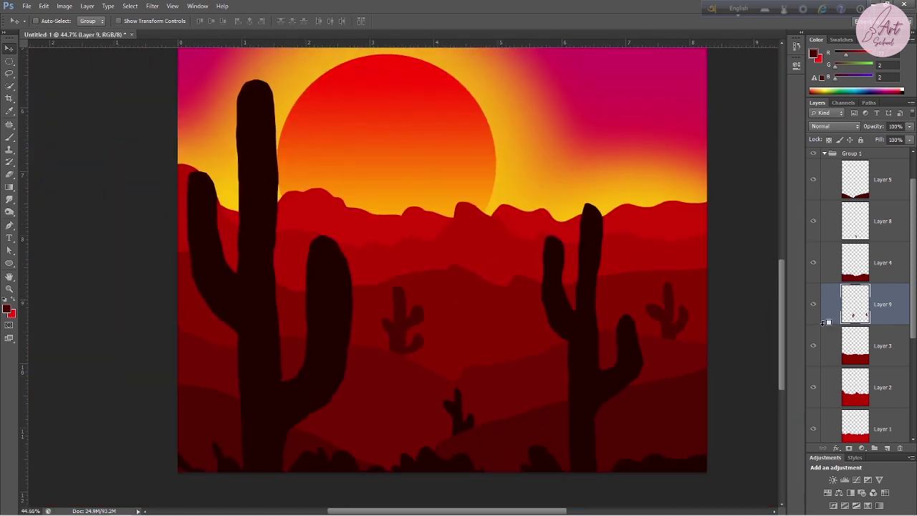
pyautogui.scroll(-3, 850, 339)
pyautogui.scroll(5, 849, 339)
pyautogui.click(831, 177)
pyautogui.scroll(2, 601, 328)
pyautogui.scroll(1, 601, 328)
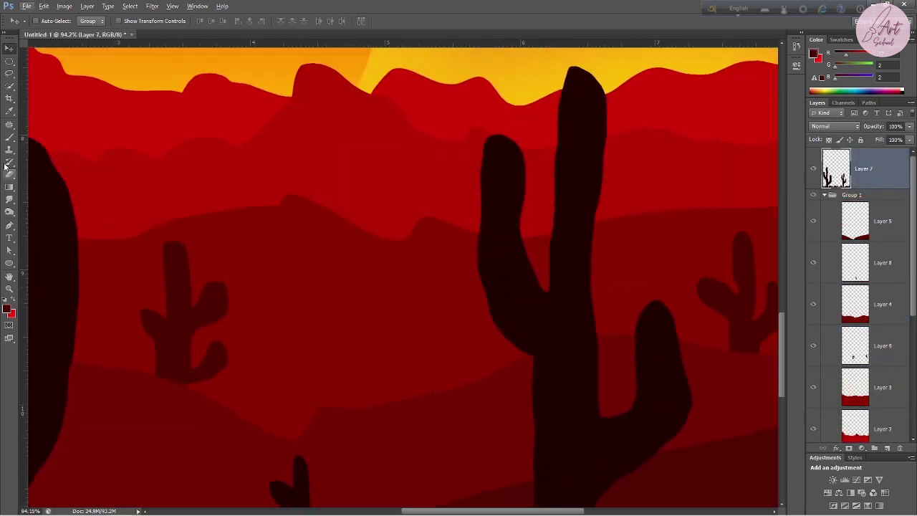
# Lasso a selection around the tall right cactus trunk
pyautogui.click(9, 73)
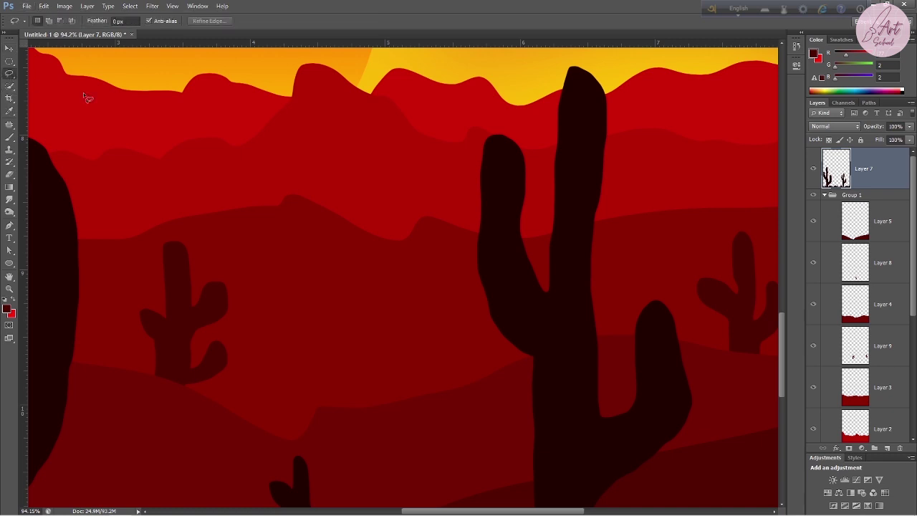
pyautogui.scroll(-2, 595, 260)
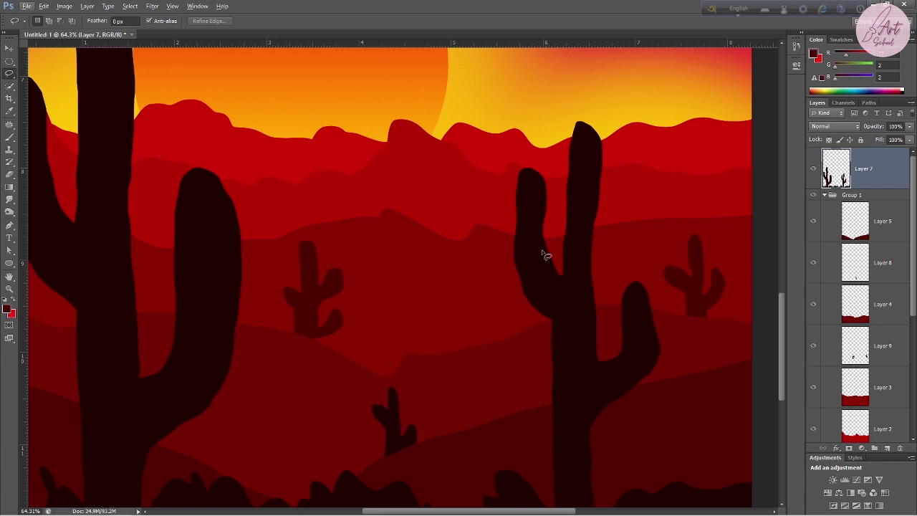
pyautogui.moveTo(566, 280); pyautogui.dragTo(565, 256)
pyautogui.moveTo(563, 237)
pyautogui.mouseDown()
pyautogui.moveTo(563, 145)
pyautogui.moveTo(586, 121)
pyautogui.moveTo(602, 152)
pyautogui.moveTo(595, 453)
pyautogui.moveTo(606, 474)
pyautogui.moveTo(600, 467)
pyautogui.mouseUp()
pyautogui.hotkey('ctrl', 'd')
pyautogui.moveTo(567, 278)
pyautogui.mouseDown()
pyautogui.moveTo(579, 123)
pyautogui.moveTo(594, 133)
pyautogui.moveTo(606, 180)
pyautogui.moveTo(599, 509)
pyautogui.mouseUp()
pyautogui.click(567, 275)
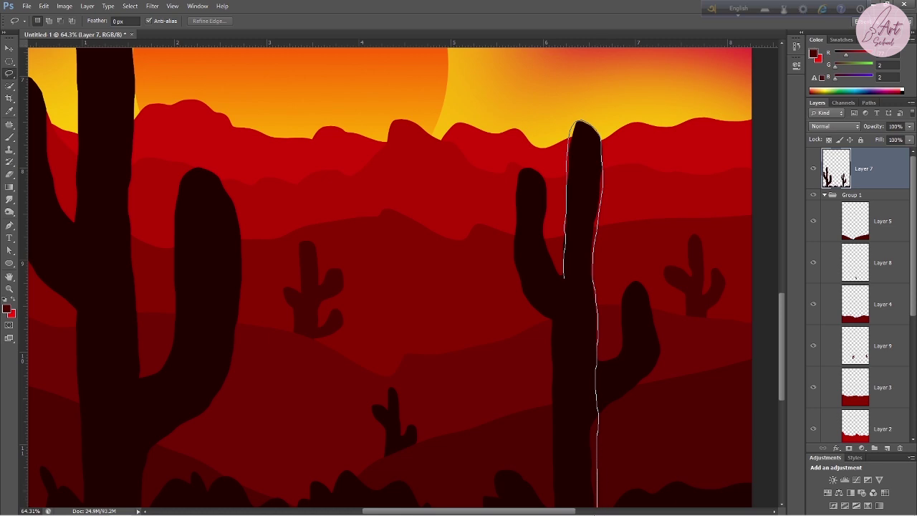
pyautogui.moveTo(579, 511); pyautogui.dragTo(573, 474)
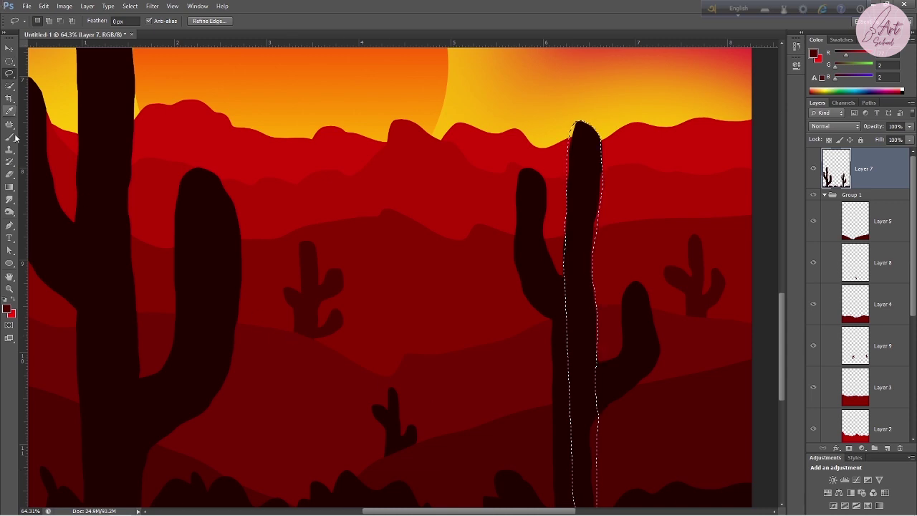
# Sample the dark cactus colour as foreground, deselect, and zoom back out
pyautogui.click(9, 111)
pyautogui.click(536, 258)
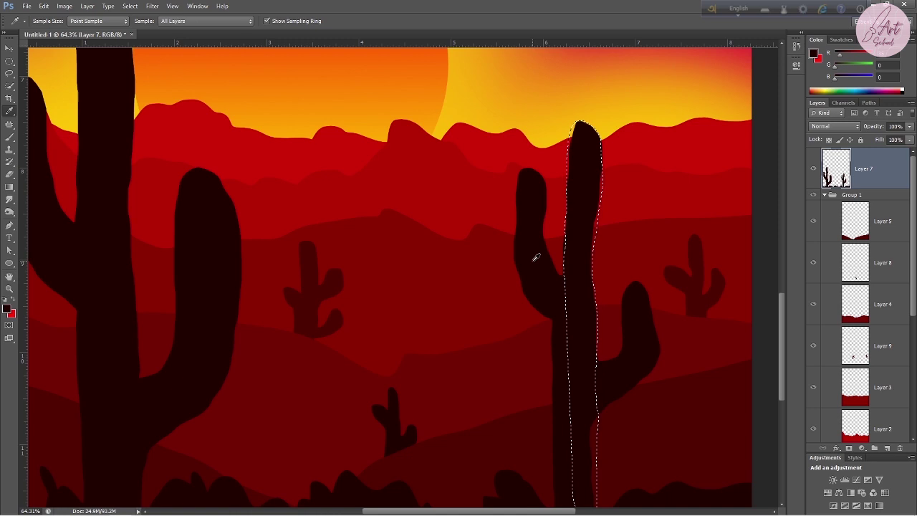
pyautogui.hotkey('ctrl', 'd')
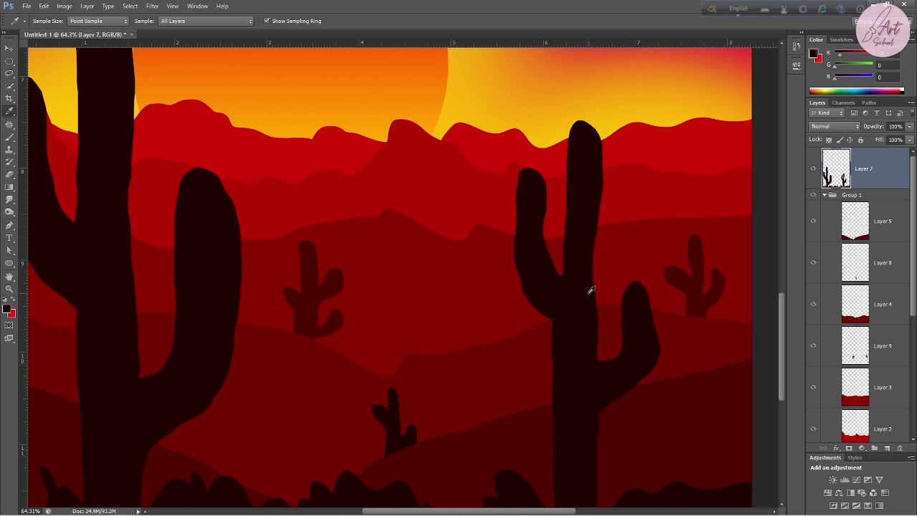
pyautogui.scroll(-2, 591, 291)
pyautogui.scroll(-1, 590, 293)
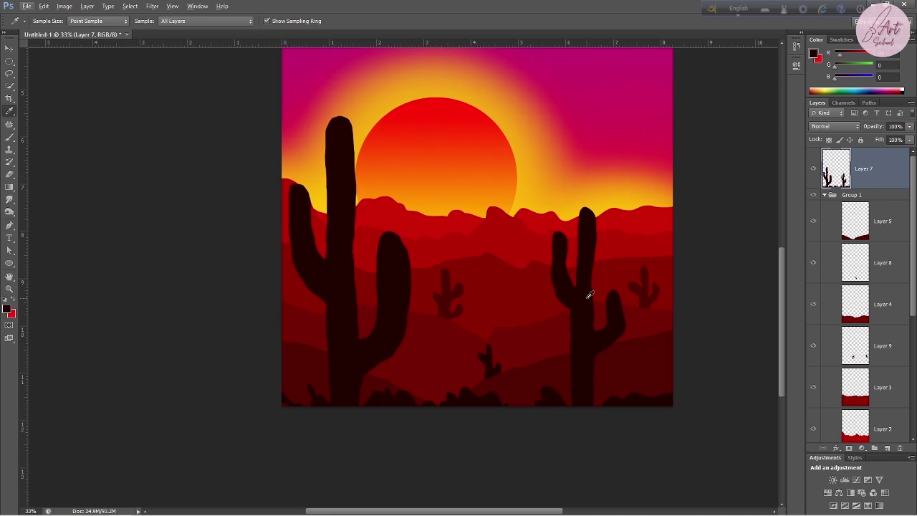
pyautogui.scroll(-1, 589, 294)
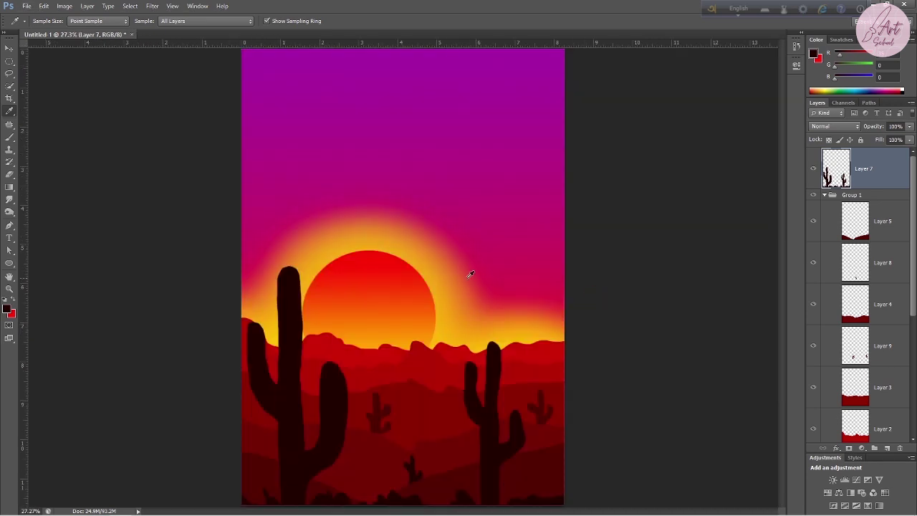
pyautogui.scroll(-1, 586, 299)
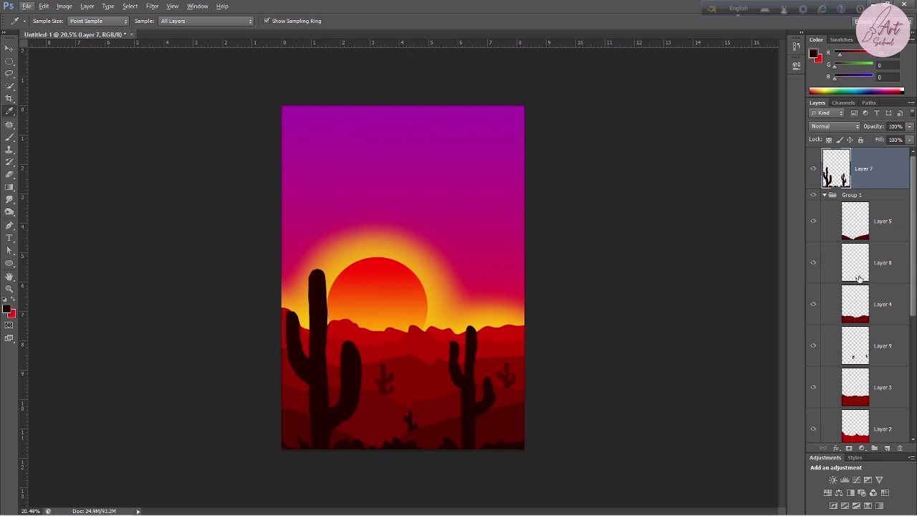
# Collapse Group 1, try grouping Ellipse 1, Layer 6, Rectangle 1 and Layer 0, then undo
pyautogui.scroll(-1, 849, 310)
pyautogui.scroll(1, 839, 204)
pyautogui.click(825, 195)
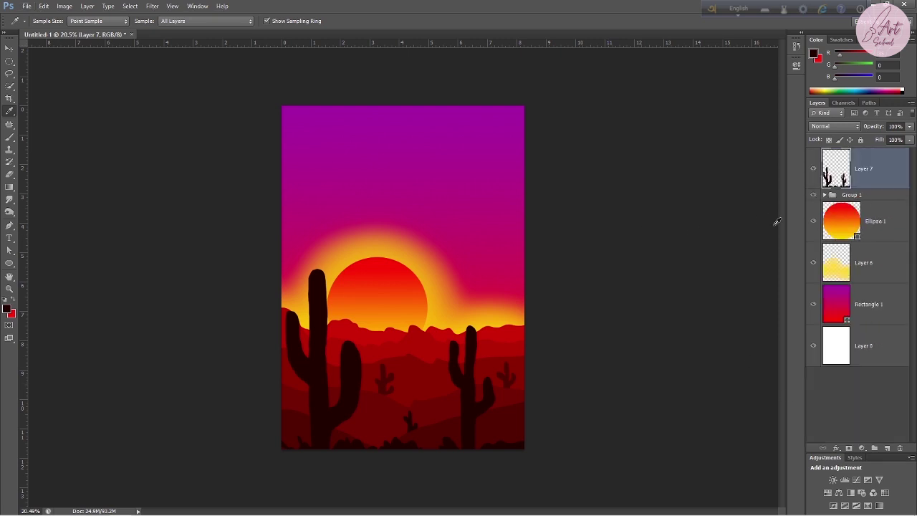
pyautogui.keyDown('ctrl'); pyautogui.click(882, 229); pyautogui.keyUp('ctrl')
pyautogui.keyDown('ctrl'); pyautogui.click(878, 259); pyautogui.keyUp('ctrl')
pyautogui.keyDown('ctrl'); pyautogui.click(874, 307); pyautogui.keyUp('ctrl')
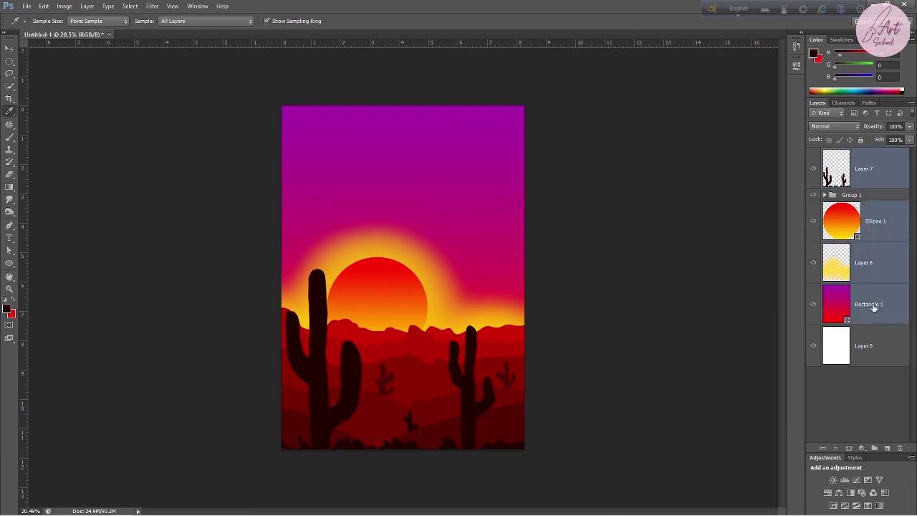
pyautogui.keyDown('ctrl'); pyautogui.click(873, 350); pyautogui.keyUp('ctrl')
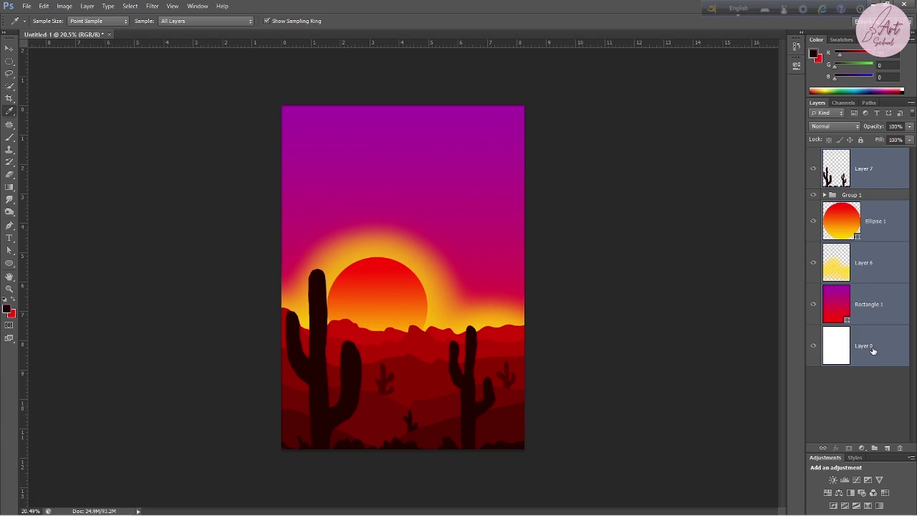
pyautogui.hotkey('ctrl', 'g')
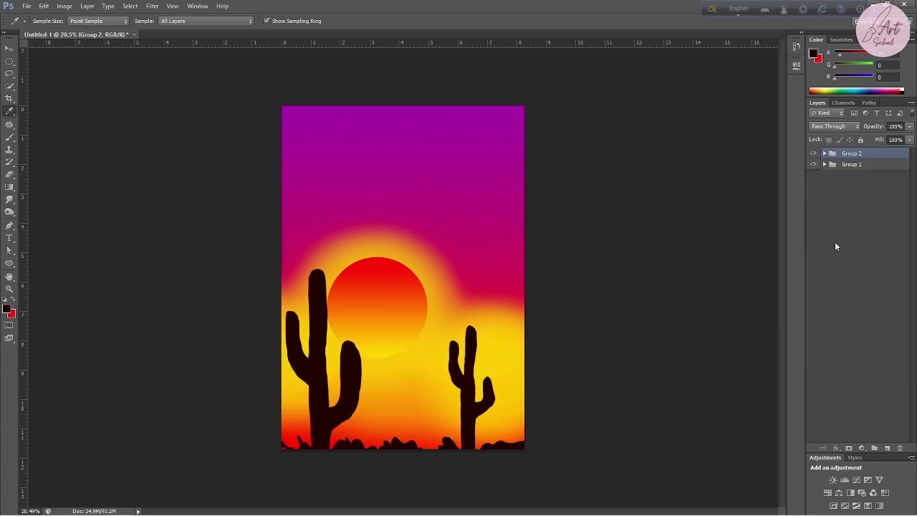
pyautogui.hotkey('ctrl', 'z')
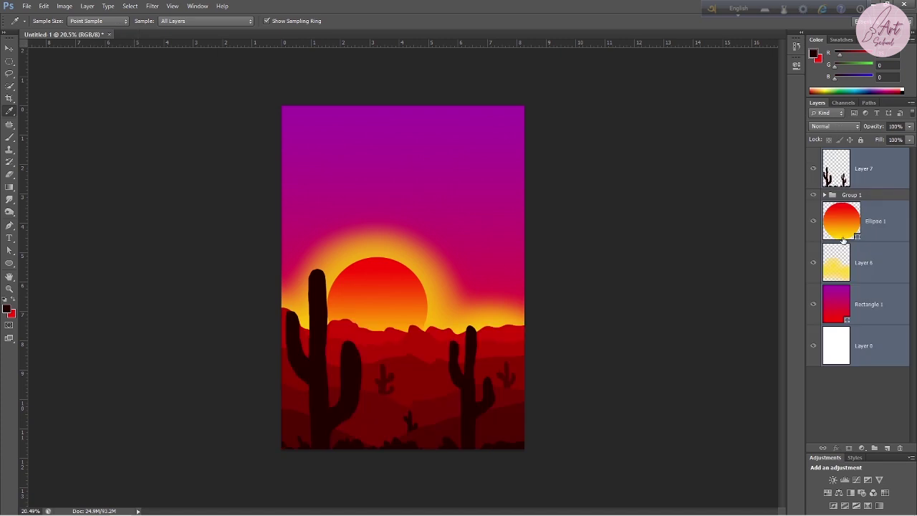
# Retry grouping with Layer 7, undo it, and add a new Layer 10 above Layer 7
pyautogui.click(856, 225)
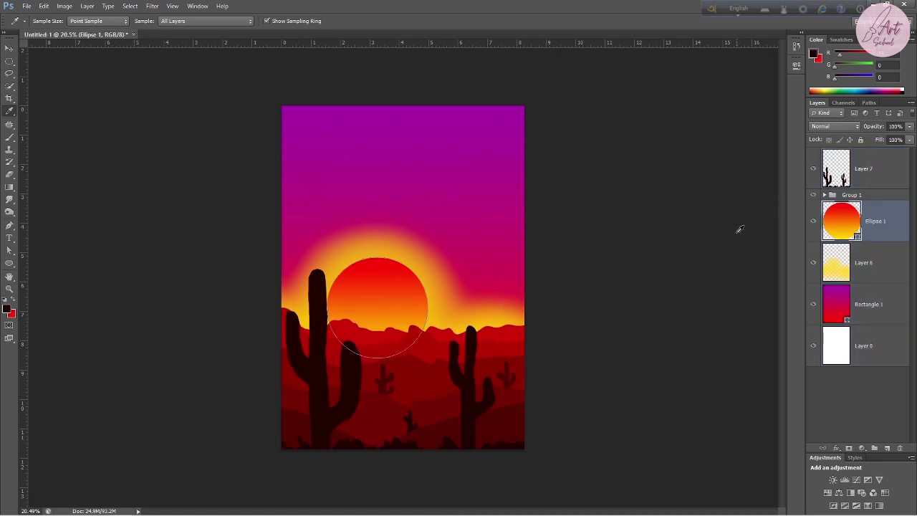
pyautogui.click(842, 176)
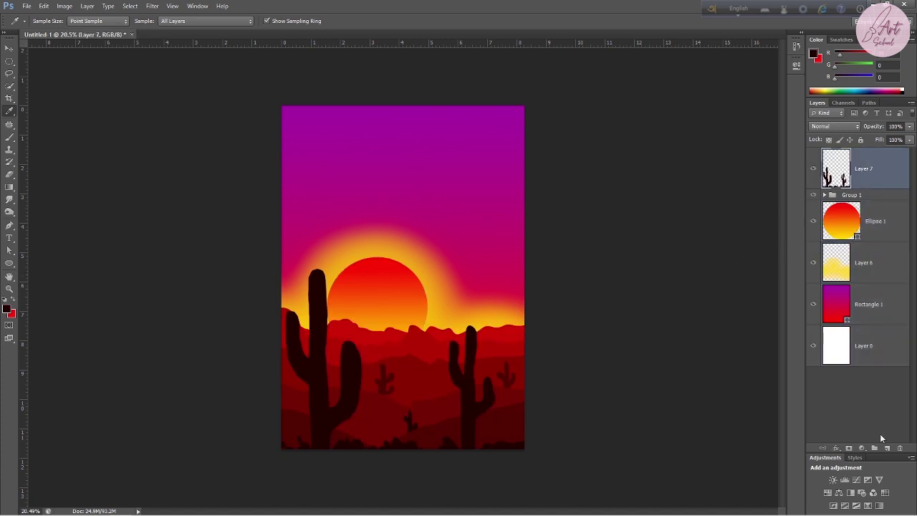
pyautogui.keyDown('ctrl'); pyautogui.click(870, 304); pyautogui.keyUp('ctrl')
pyautogui.keyDown('ctrl'); pyautogui.click(872, 265); pyautogui.keyUp('ctrl')
pyautogui.keyDown('ctrl'); pyautogui.click(873, 228); pyautogui.keyUp('ctrl')
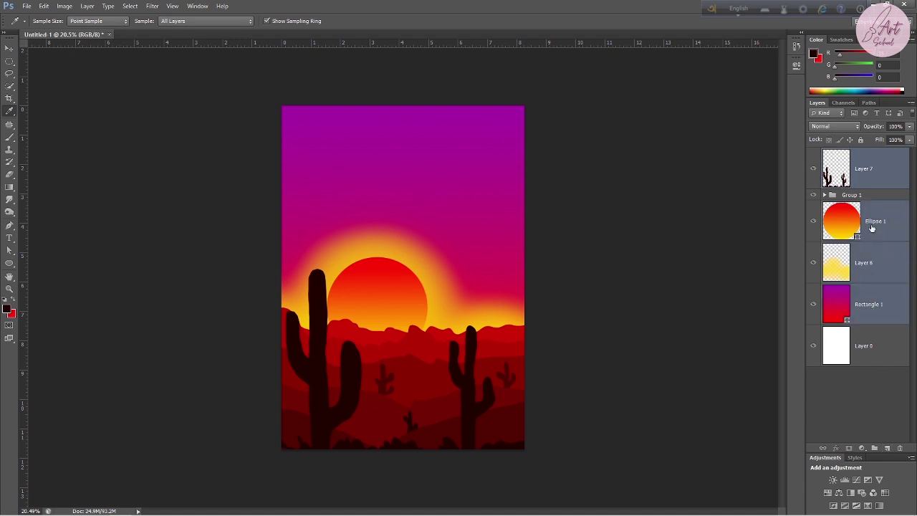
pyautogui.hotkey('ctrl', 'g')
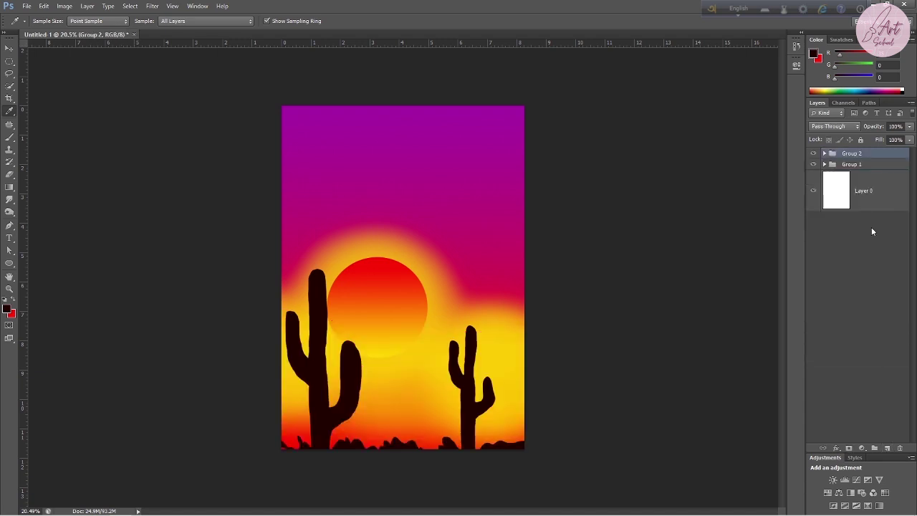
pyautogui.hotkey('ctrl', 'z')
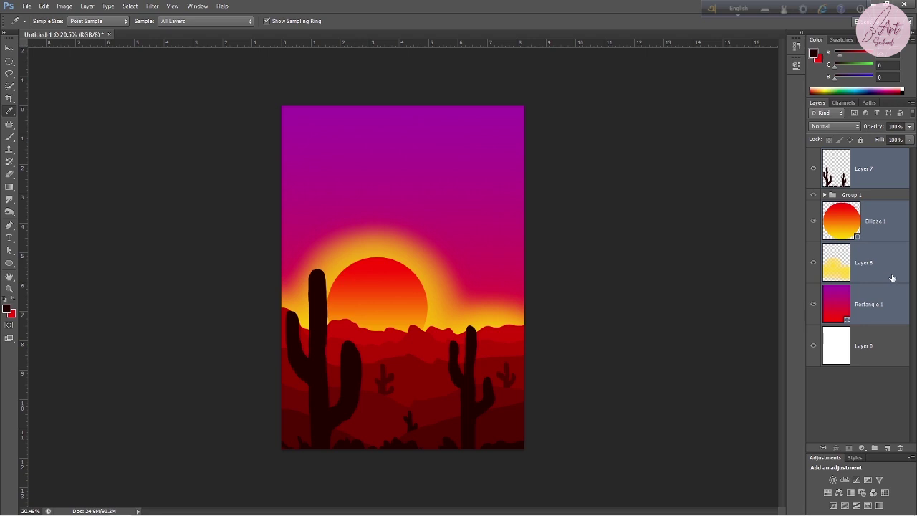
pyautogui.click(863, 168)
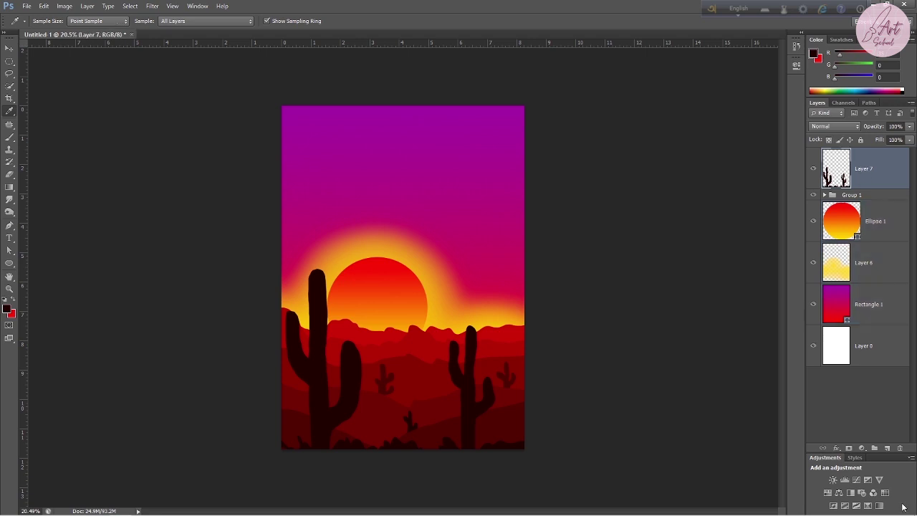
pyautogui.click(888, 448)
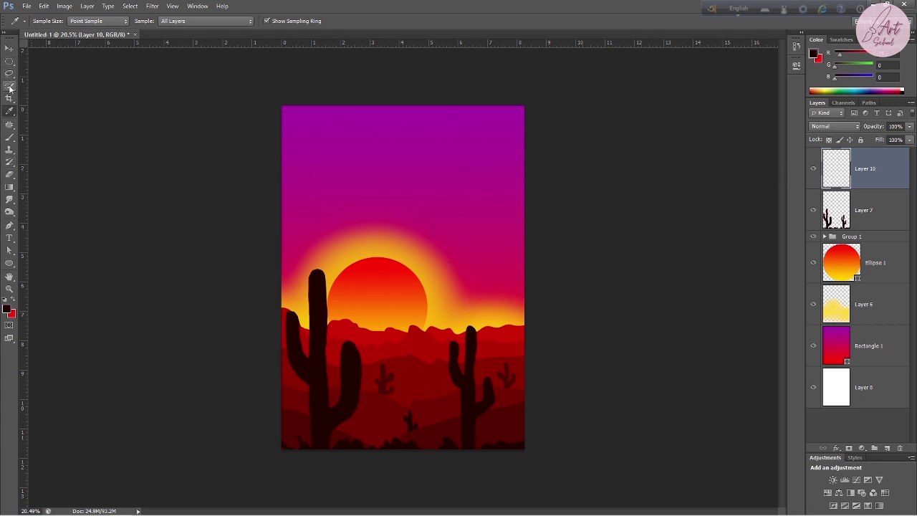
# Carve a crescent selection in the upper-right sky from subtracted ellipses, then sample the magenta sky
pyautogui.click(11, 63)
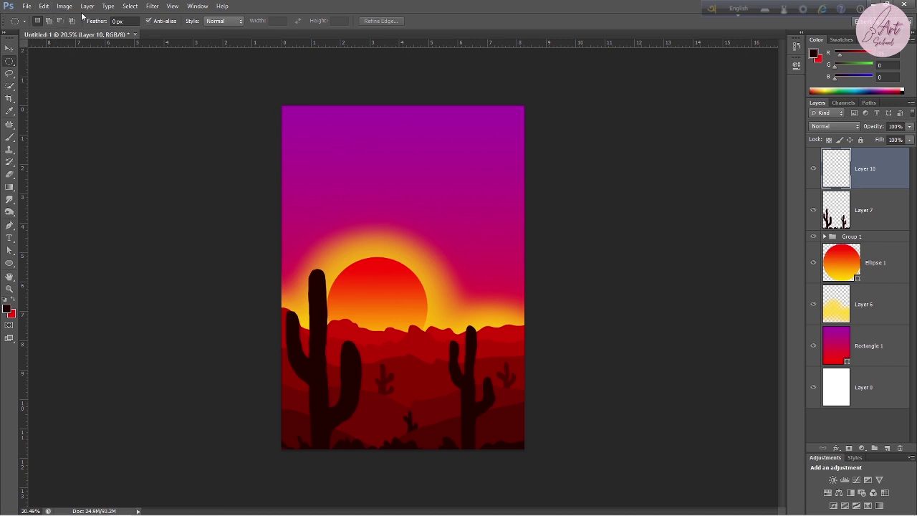
pyautogui.click(60, 21)
pyautogui.scroll(3, 436, 174)
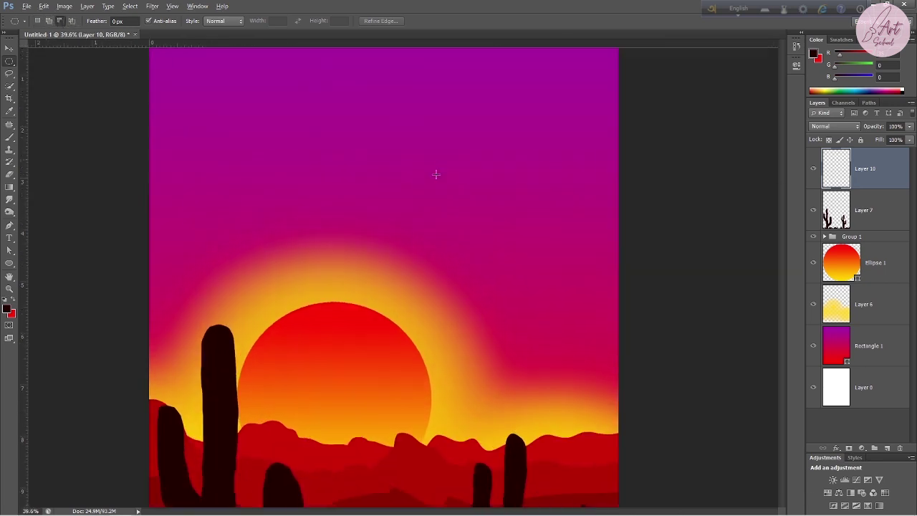
pyautogui.scroll(2, 466, 180)
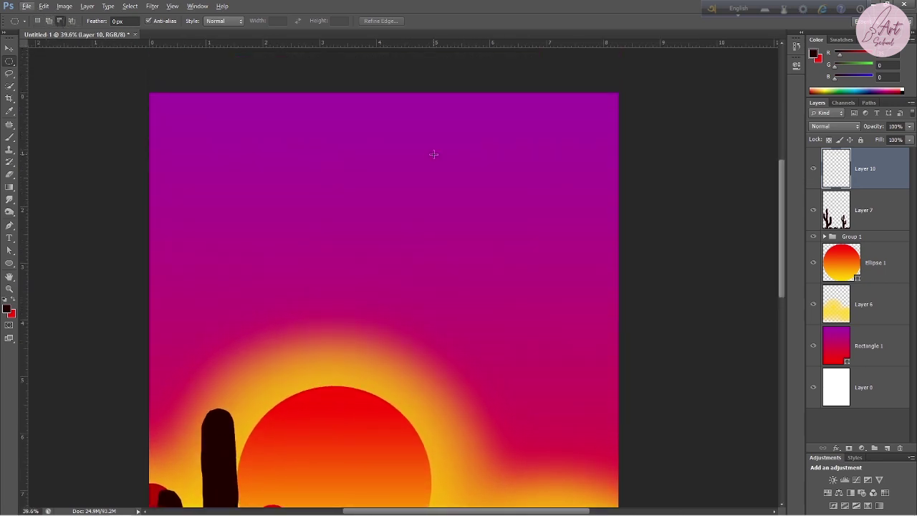
pyautogui.moveTo(437, 147); pyautogui.dragTo(558, 261)
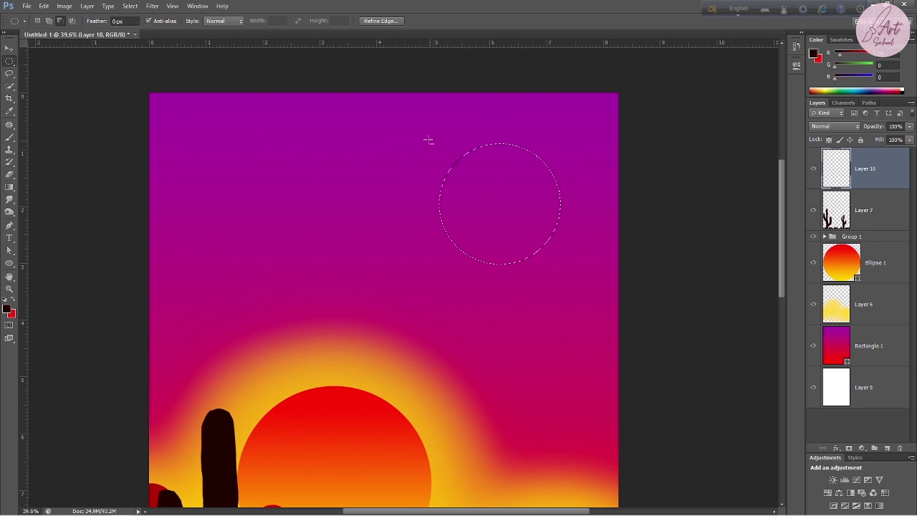
pyautogui.moveTo(412, 129); pyautogui.dragTo(551, 259)
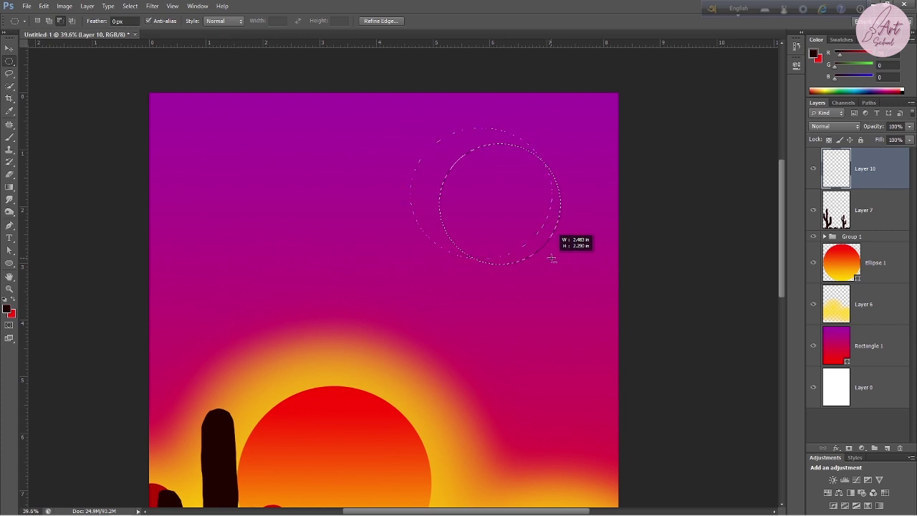
pyautogui.moveTo(552, 258); pyautogui.dragTo(580, 261)
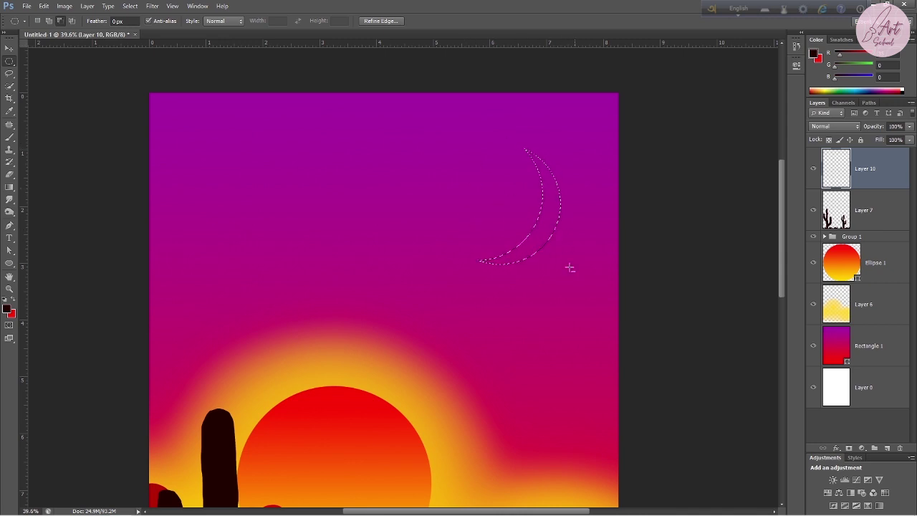
pyautogui.click(10, 112)
pyautogui.click(160, 96)
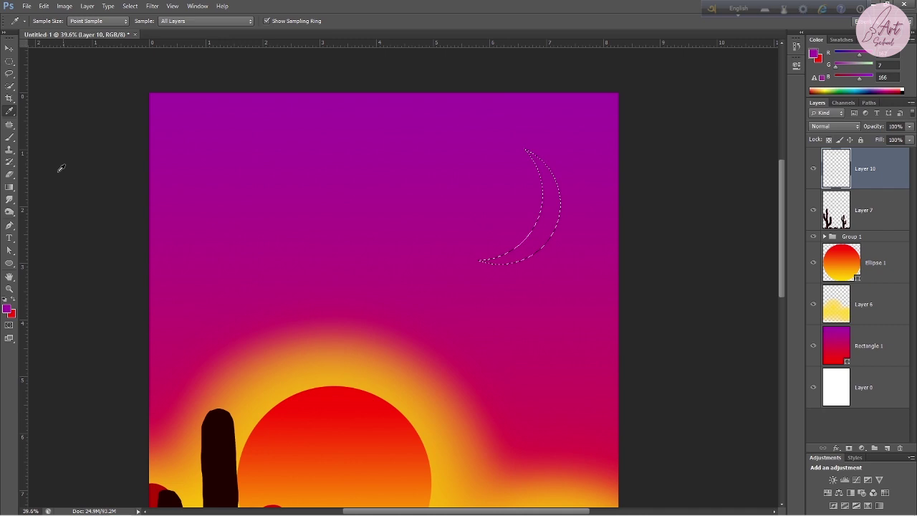
# Fill the crescent with bright magenta ff00fd, then choose a lighter pink foreground
pyautogui.click(7, 309)
pyautogui.moveTo(683, 176); pyautogui.dragTo(693, 163)
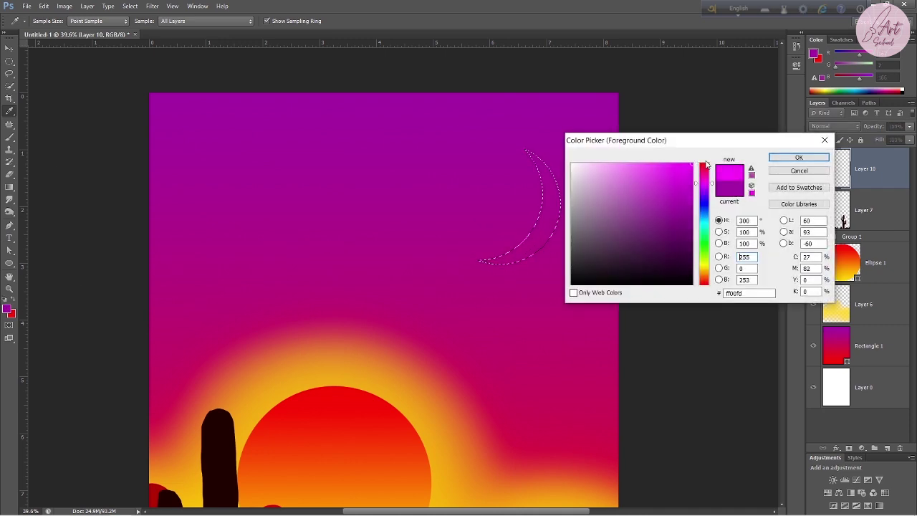
pyautogui.click(782, 160)
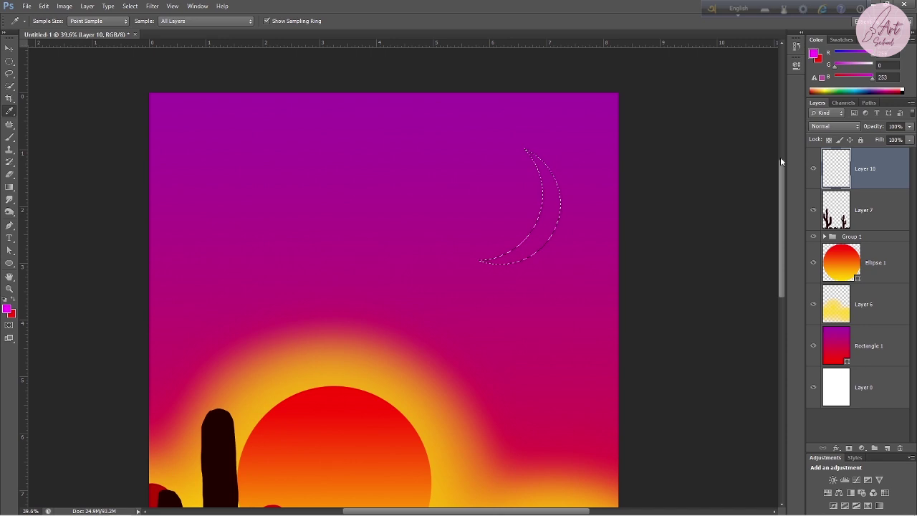
pyautogui.hotkey('alt', 'BackSpace')
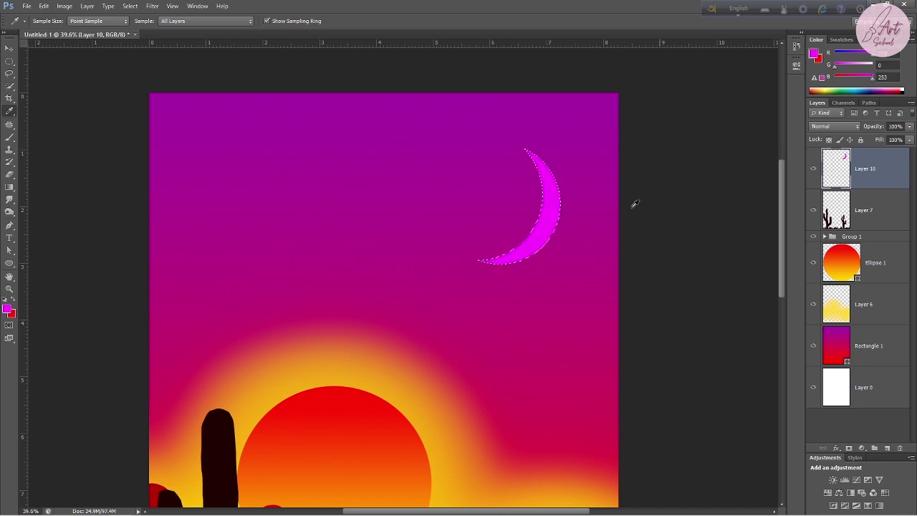
pyautogui.click(7, 313)
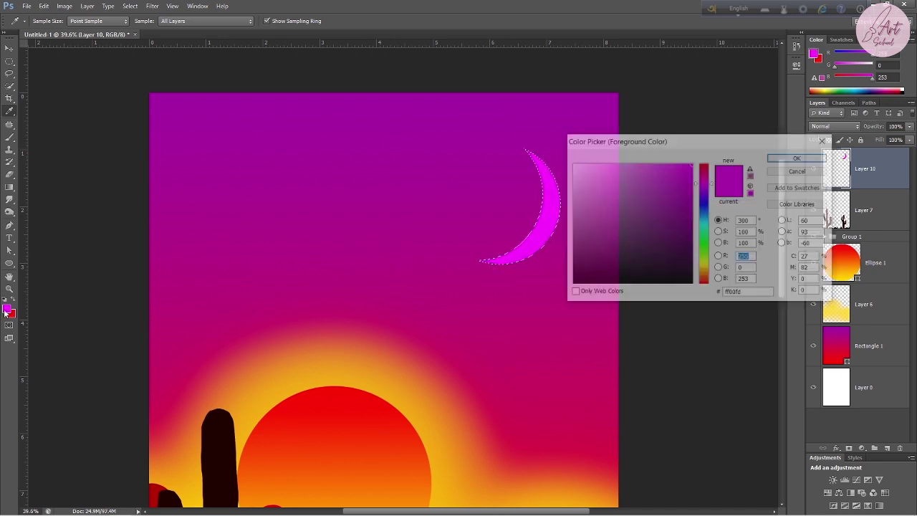
pyautogui.click(623, 168)
pyautogui.moveTo(623, 167); pyautogui.dragTo(613, 164)
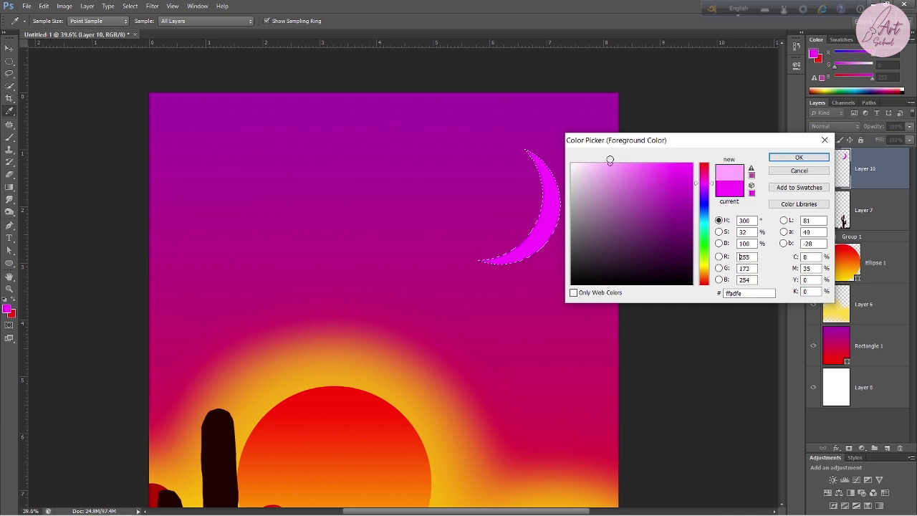
pyautogui.click(797, 157)
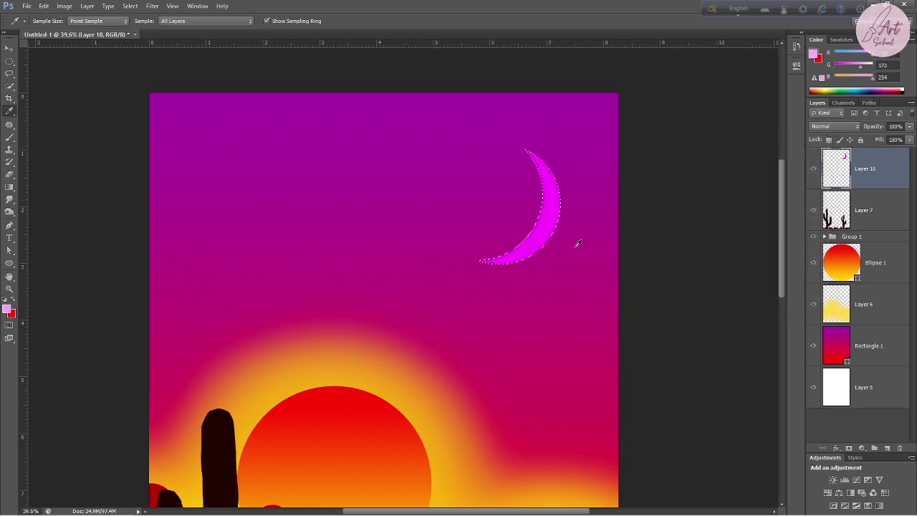
# Deselect, lower Layer 10 opacity to 33%, and nudge the moon up and right
pyautogui.hotkey('ctrl', 'd')
pyautogui.click(911, 127)
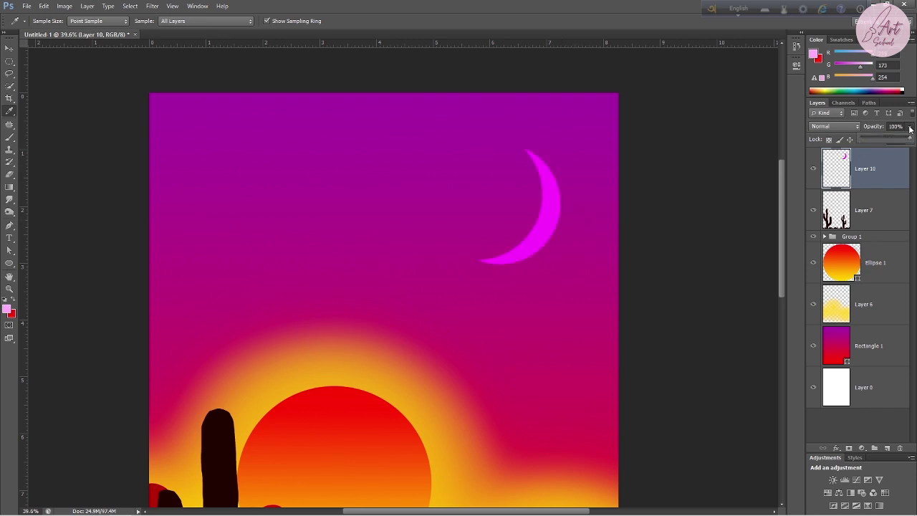
pyautogui.moveTo(882, 140); pyautogui.dragTo(877, 140)
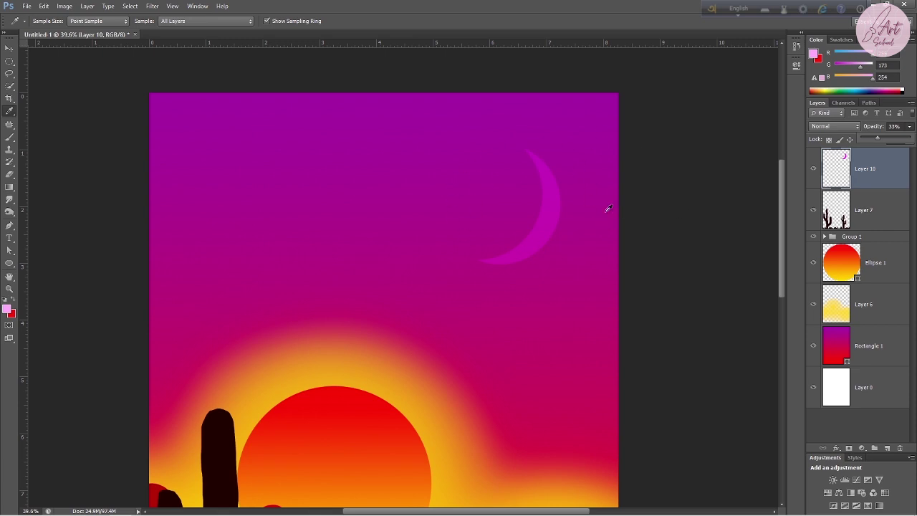
pyautogui.click(10, 48)
pyautogui.moveTo(550, 225)
pyautogui.mouseDown()
pyautogui.moveTo(557, 196)
pyautogui.moveTo(577, 185)
pyautogui.mouseUp()
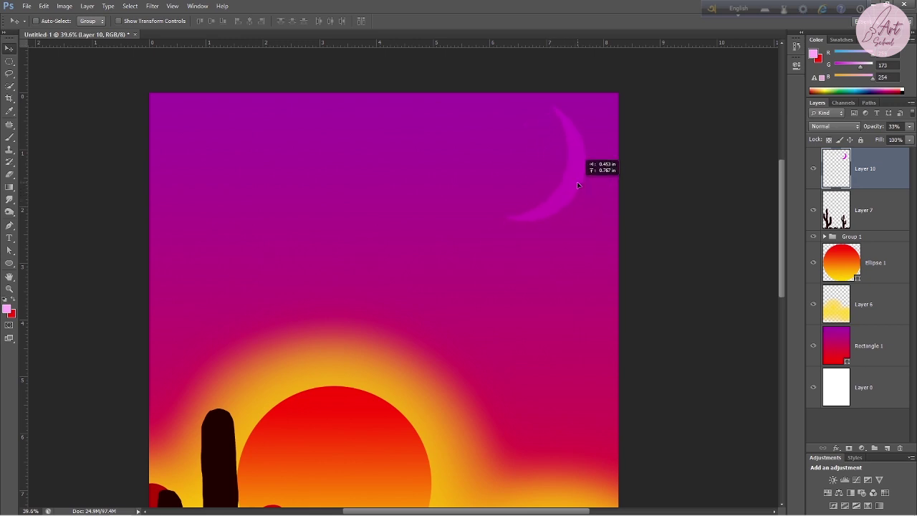
pyautogui.scroll(-5, 392, 349)
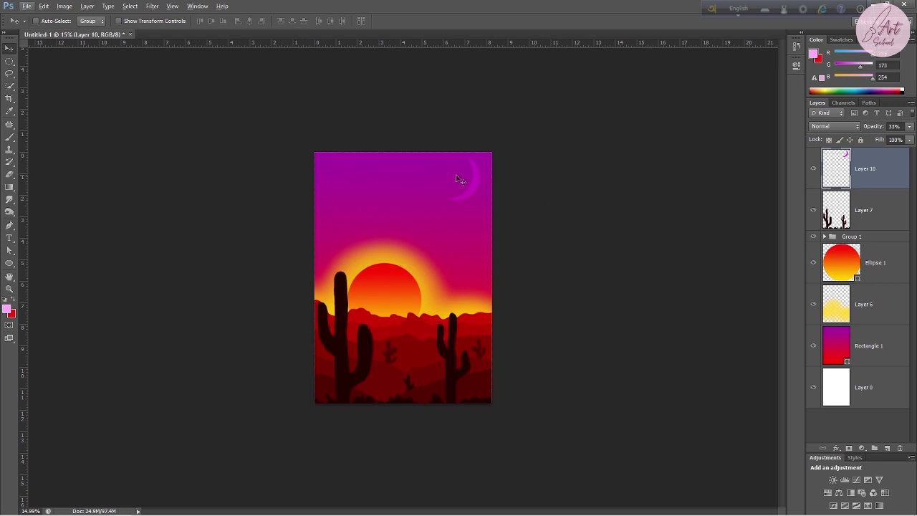
pyautogui.scroll(3, 459, 176)
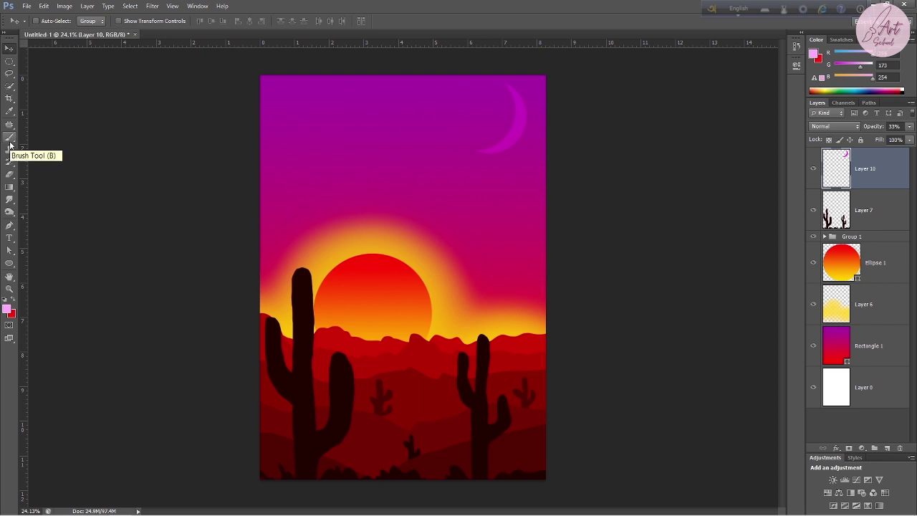
# Set up the Brush tool with the 55 px star preset, enlarged to 125 px
pyautogui.click(10, 137)
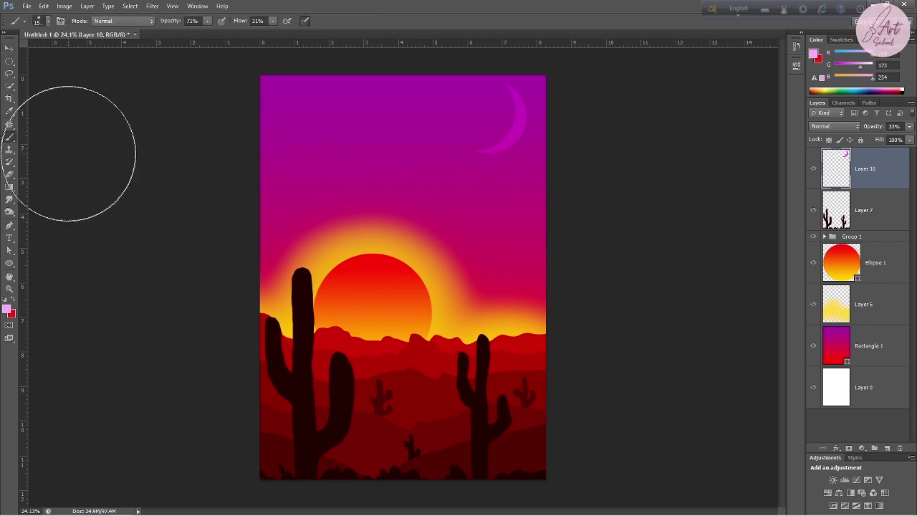
pyautogui.press('[')
pyautogui.press('[')
pyautogui.press('[')
pyautogui.press('[')
pyautogui.press('[')
pyautogui.press('[')
pyautogui.press('[')
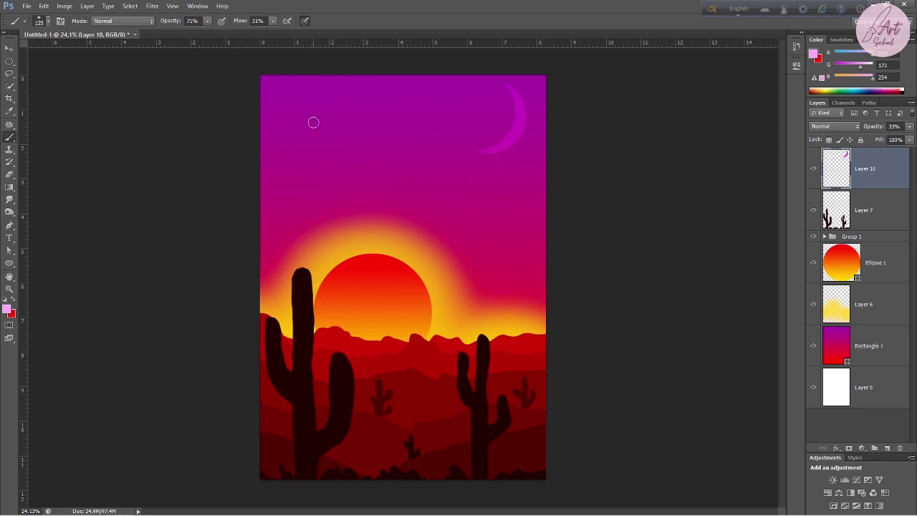
pyautogui.click(48, 21)
pyautogui.scroll(-3, 125, 235)
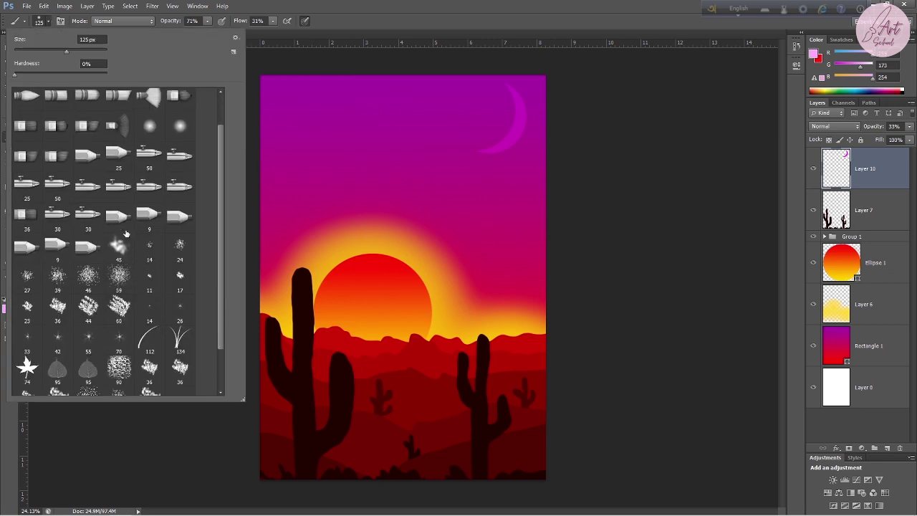
pyautogui.scroll(-1, 125, 235)
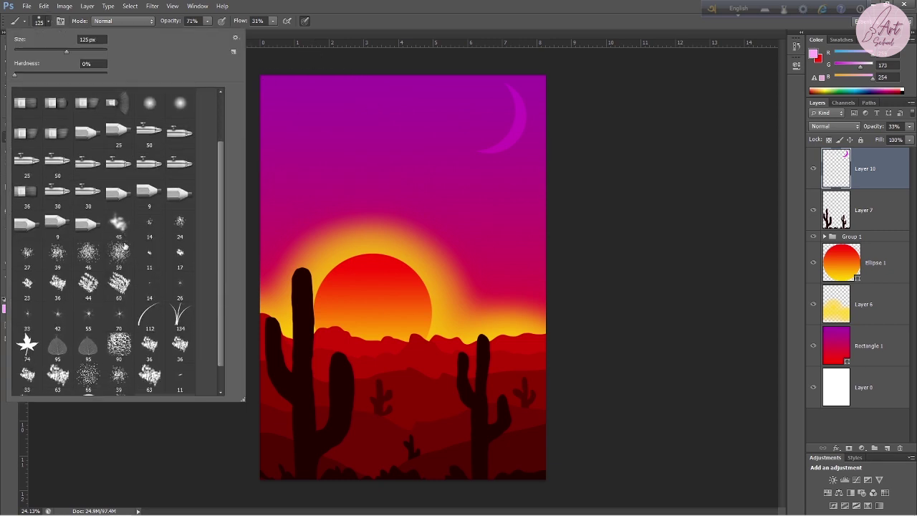
pyautogui.click(97, 315)
pyautogui.click(364, 137)
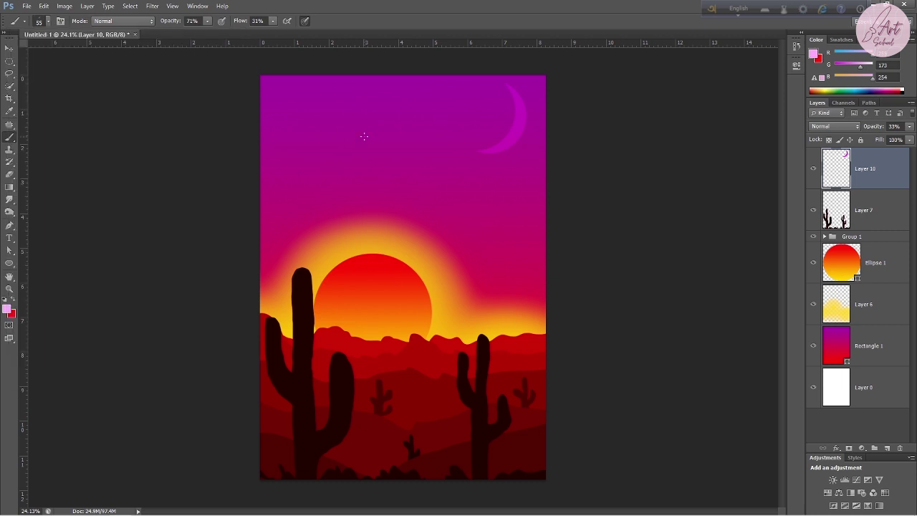
pyautogui.scroll(1, 387, 160)
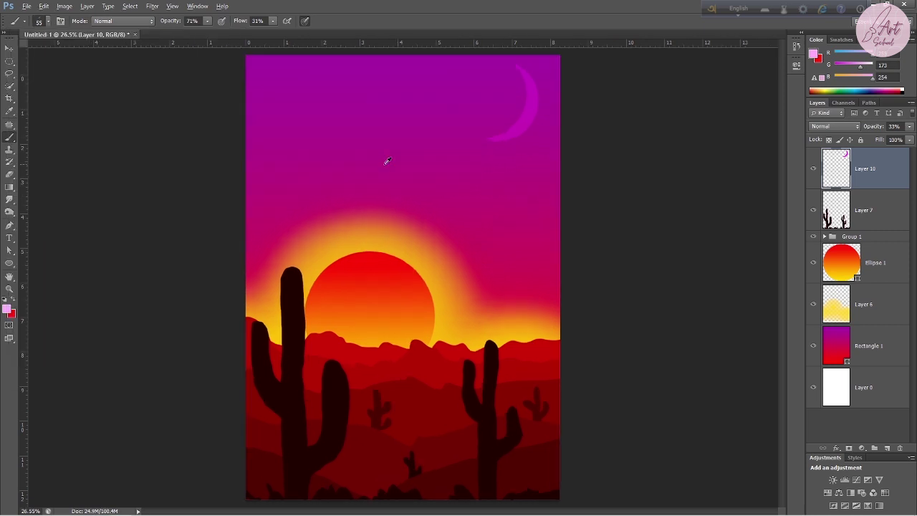
pyautogui.scroll(3, 389, 157)
pyautogui.scroll(1, 389, 157)
pyautogui.scroll(2, 430, 133)
pyautogui.scroll(2, 430, 133)
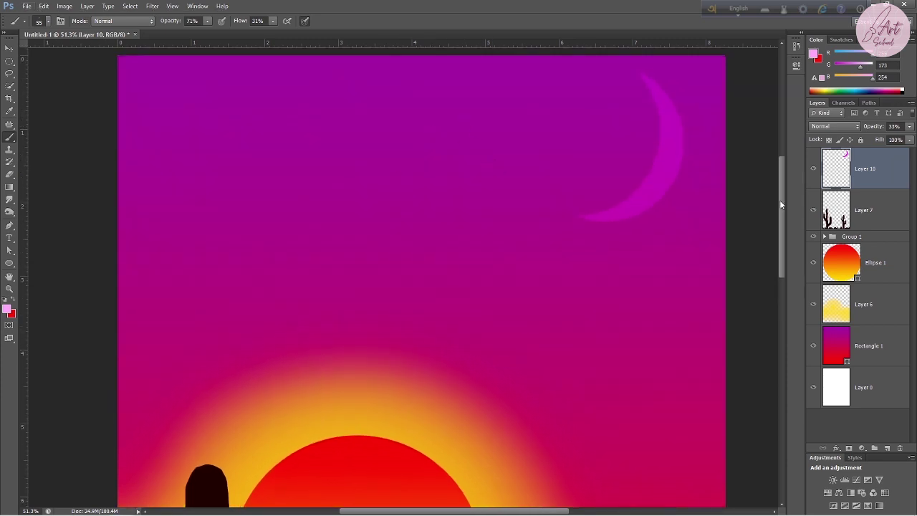
pyautogui.scroll(3, 409, 179)
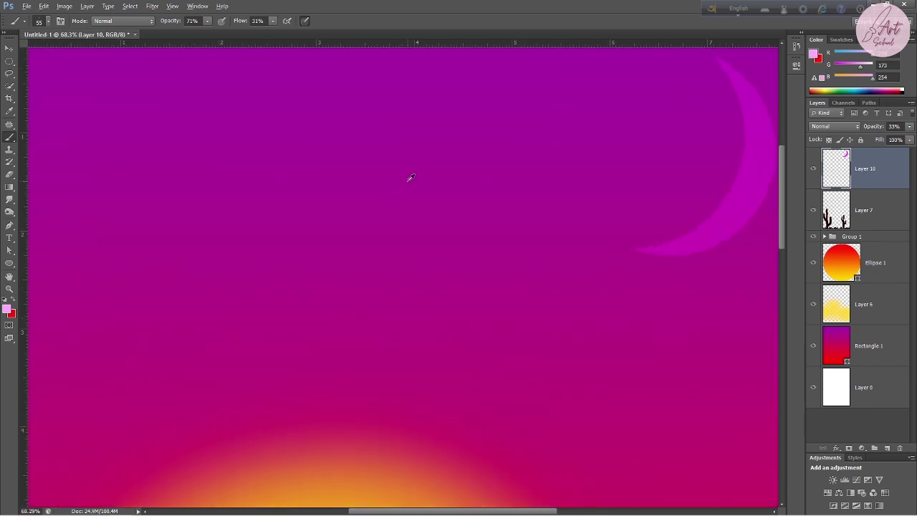
pyautogui.scroll(2, 409, 179)
pyautogui.scroll(-2, 460, 214)
pyautogui.scroll(-3, 461, 215)
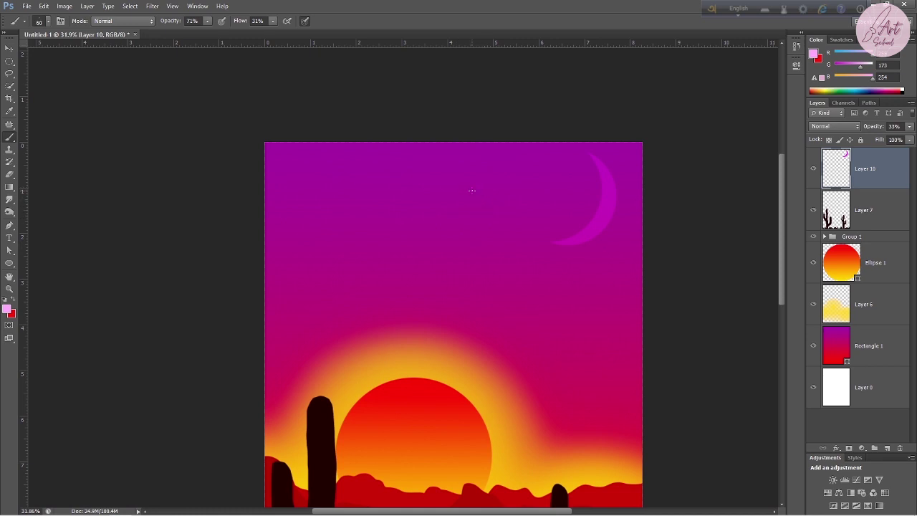
pyautogui.press(']')
pyautogui.press(']')
# Dab four faint pink stars across the purple sky, then add empty Layer 11
pyautogui.scroll(2, 481, 203)
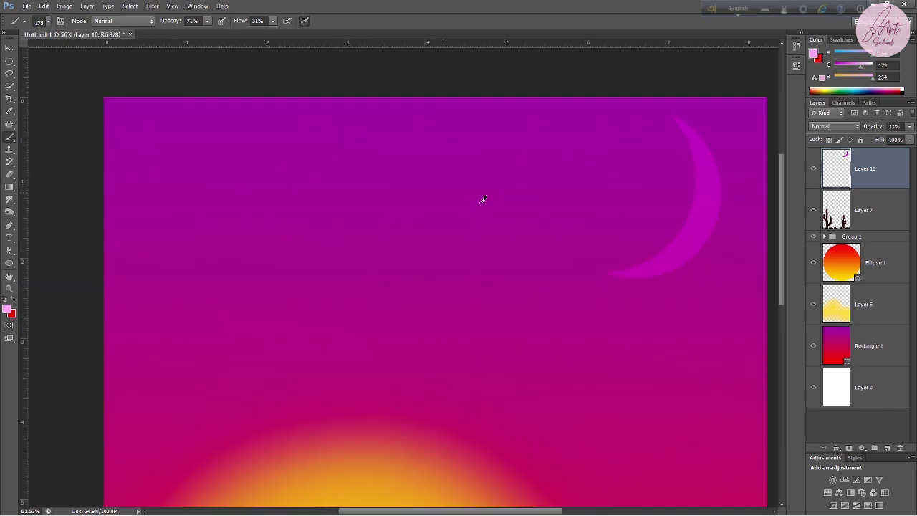
pyautogui.scroll(1, 480, 203)
pyautogui.scroll(2, 482, 201)
pyautogui.scroll(1, 483, 199)
pyautogui.scroll(1, 483, 199)
pyautogui.scroll(-3, 483, 200)
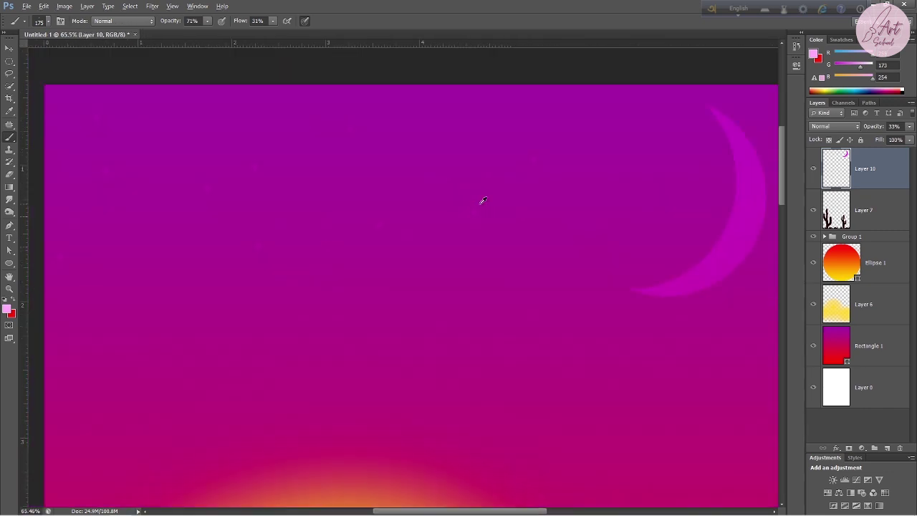
pyautogui.scroll(-2, 482, 200)
pyautogui.scroll(-1, 482, 199)
pyautogui.scroll(-1, 482, 200)
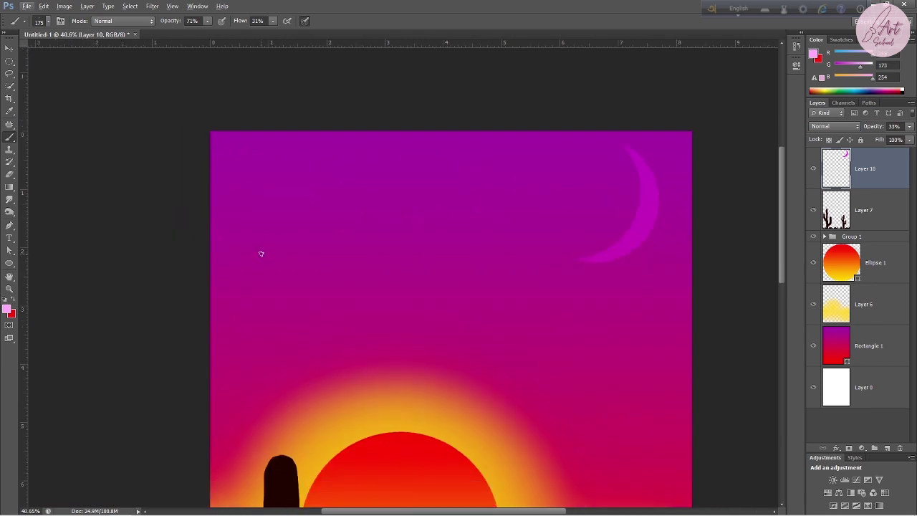
pyautogui.click(215, 245)
pyautogui.click(606, 306)
pyautogui.click(662, 161)
pyautogui.click(446, 167)
pyautogui.click(886, 449)
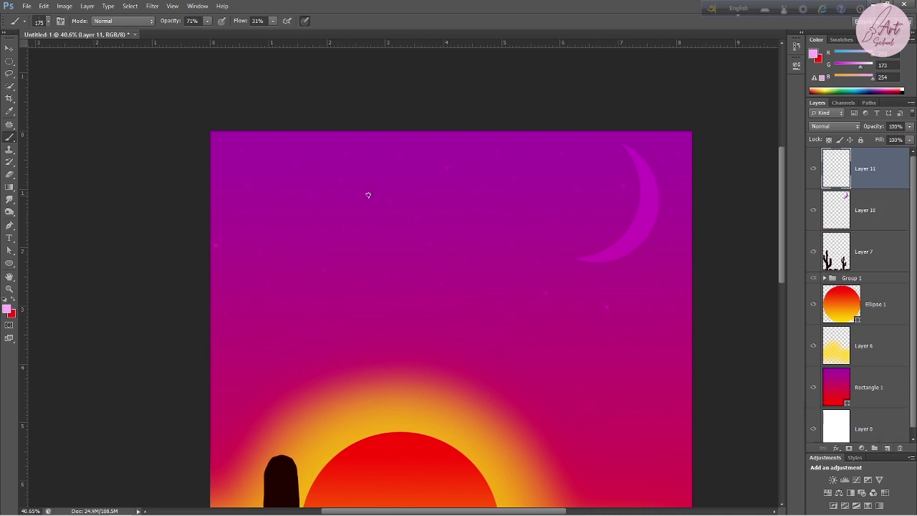
# Switch the paint colour to white, shrink the brush to 90 px, and undo a bad star dab
pyautogui.click(8, 308)
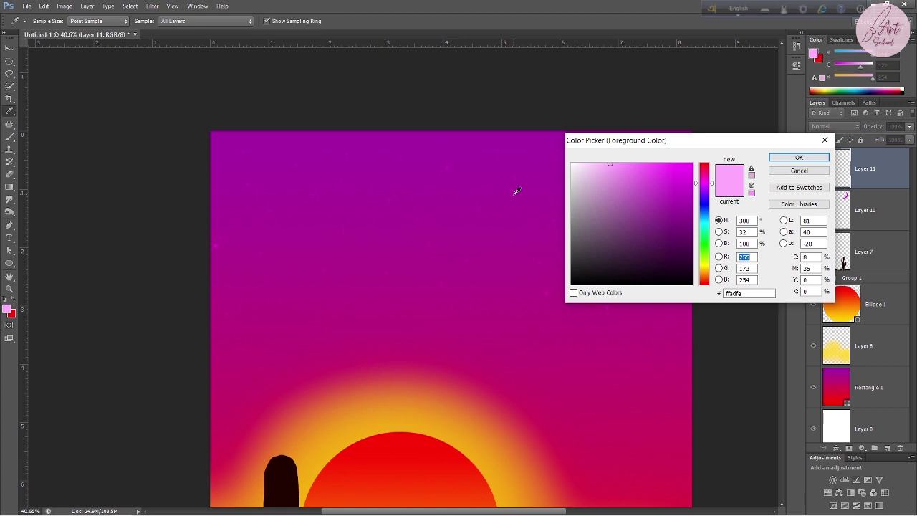
pyautogui.click(573, 165)
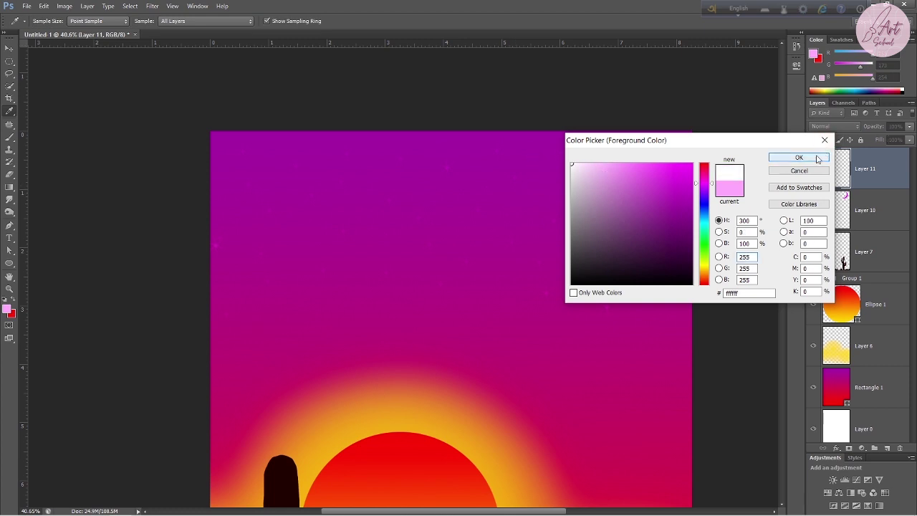
pyautogui.click(817, 156)
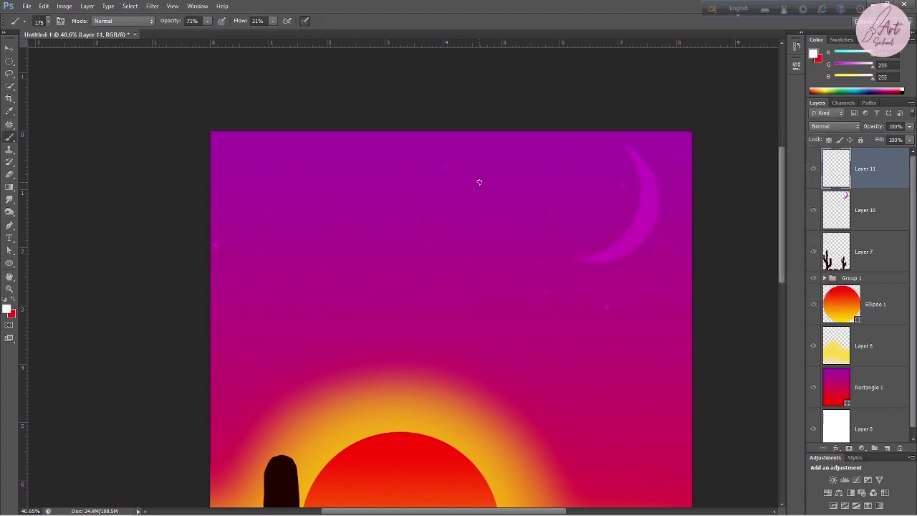
pyautogui.press('[')
pyautogui.press('[')
pyautogui.hotkey('ctrl', 'z')
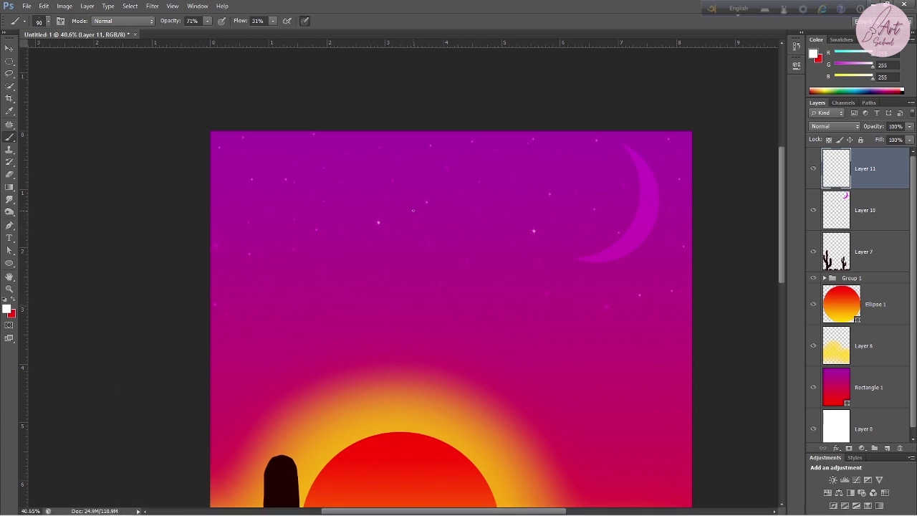
# Raise the brush size to 150 and stamp four white stars across the purple sky
pyautogui.press(']')
pyautogui.press(']')
pyautogui.press(']')
pyautogui.click(447, 198)
pyautogui.click(272, 153)
pyautogui.click(676, 323)
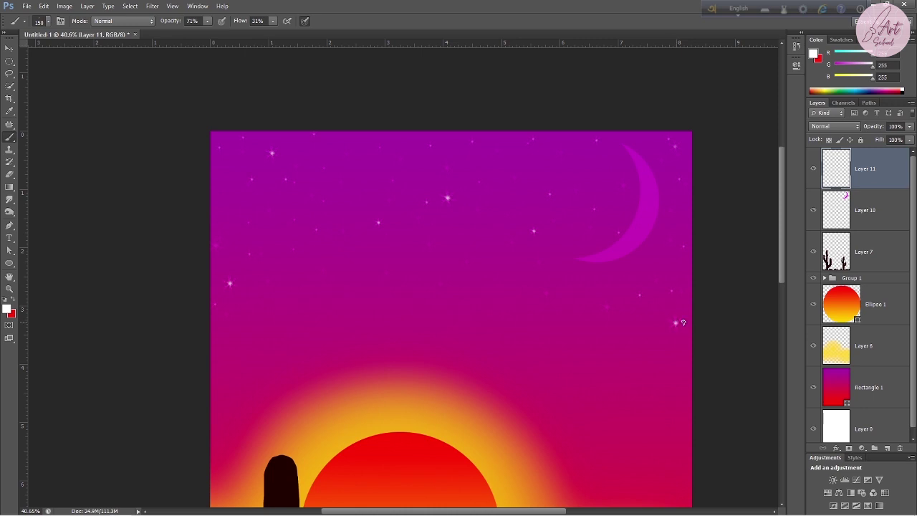
pyautogui.click(687, 202)
pyautogui.scroll(-5, 298, 295)
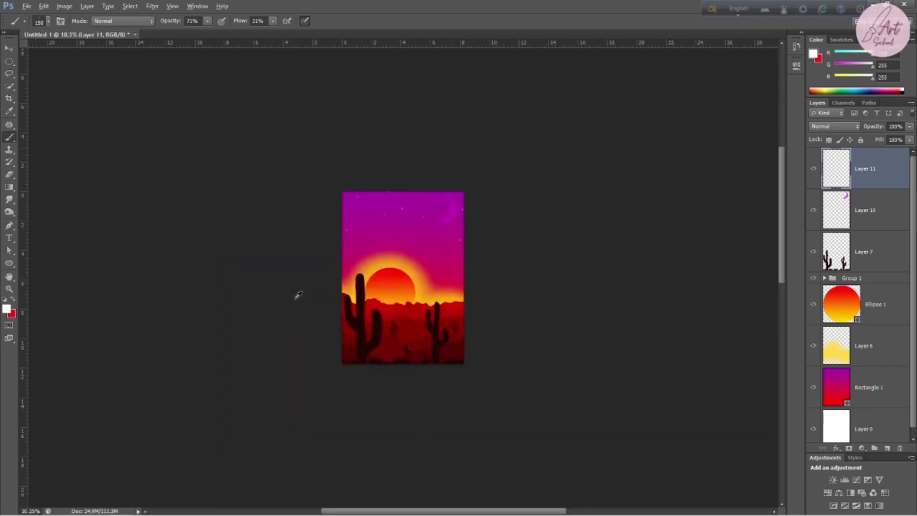
pyautogui.scroll(3, 437, 269)
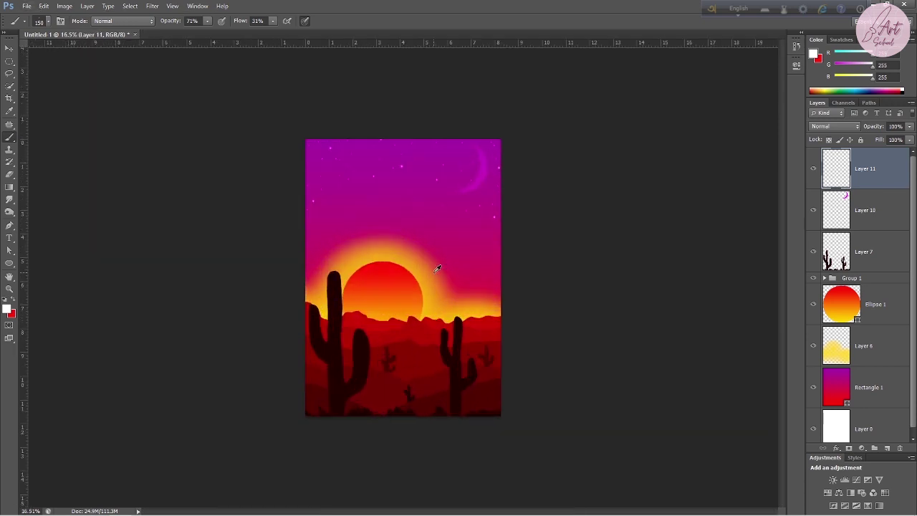
pyautogui.scroll(1, 405, 262)
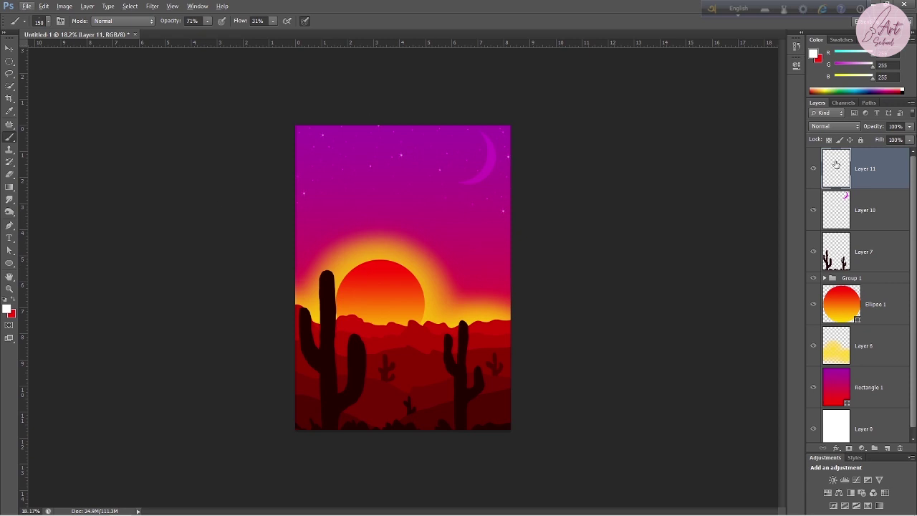
pyautogui.scroll(1, 377, 237)
pyautogui.scroll(2, 378, 237)
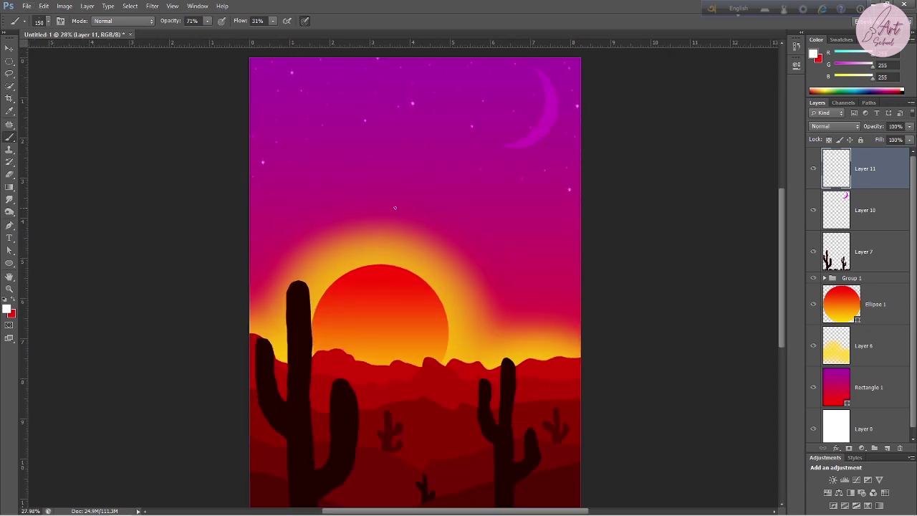
pyautogui.scroll(2, 387, 223)
pyautogui.scroll(1, 394, 205)
pyautogui.scroll(1, 394, 206)
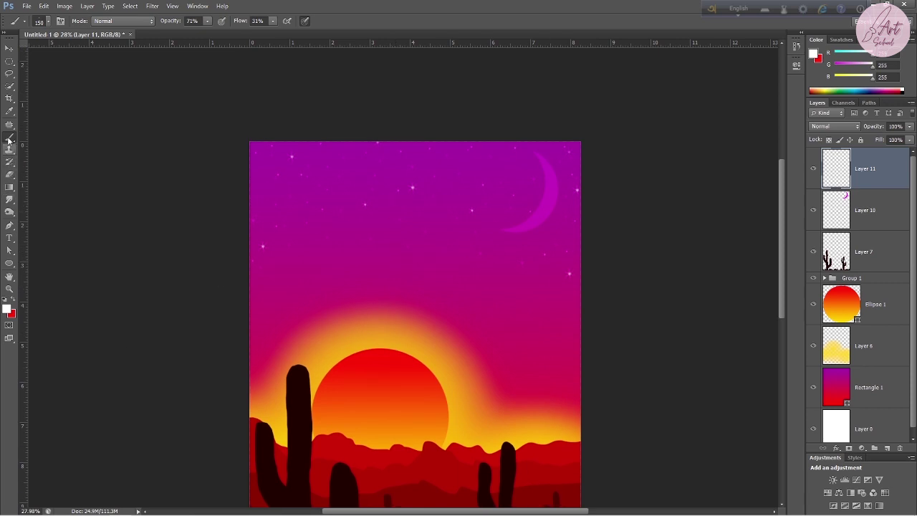
# With the Type tool at 72 pt, search the font list for a script font ('He') to replace Spicy Rice
pyautogui.click(10, 237)
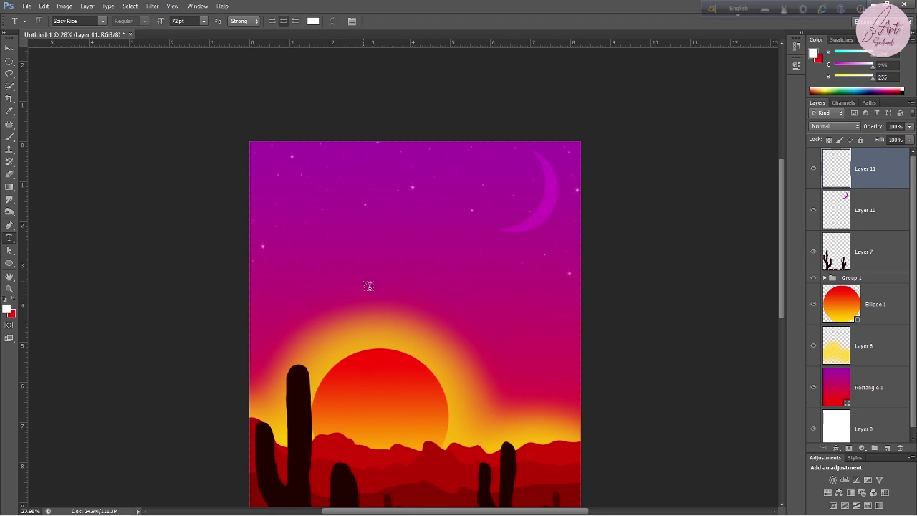
pyautogui.scroll(-1, 446, 275)
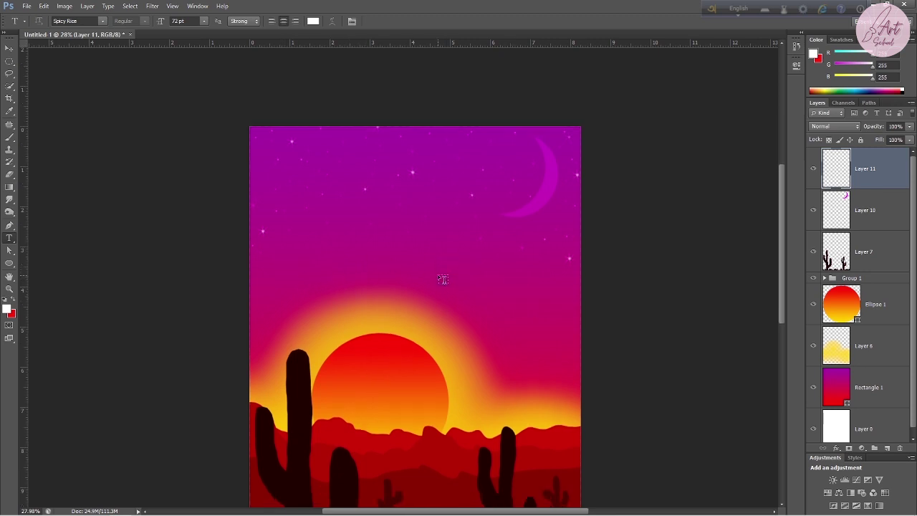
pyautogui.scroll(-2, 441, 274)
pyautogui.scroll(-2, 433, 271)
pyautogui.scroll(-1, 428, 272)
pyautogui.scroll(-3, 428, 271)
pyautogui.scroll(3, 426, 267)
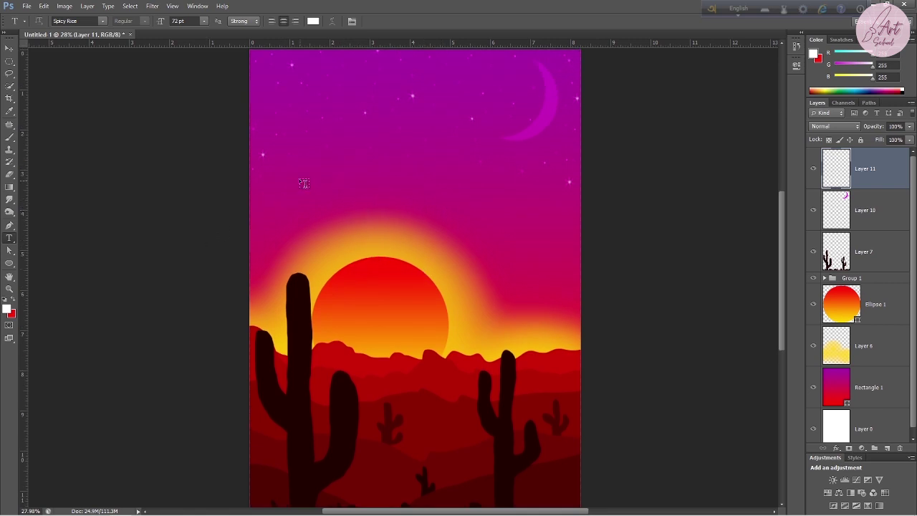
pyautogui.click(104, 20)
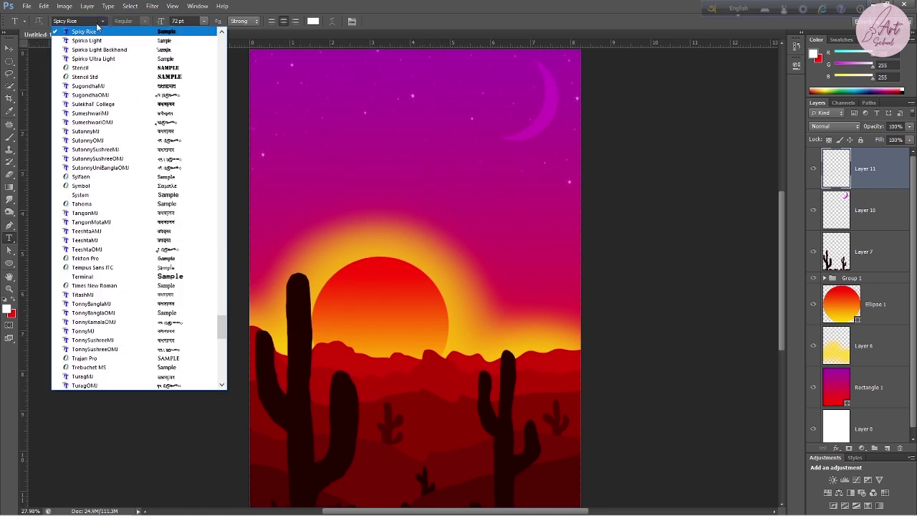
pyautogui.write('H')
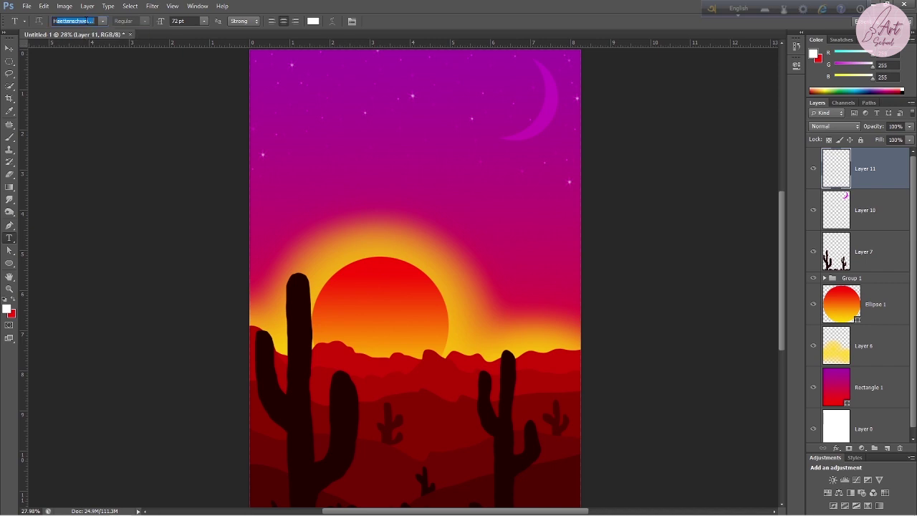
pyautogui.write('ello')
# Type "There's nobody more honest than the sky" in white script across the upper sky
pyautogui.click(276, 178)
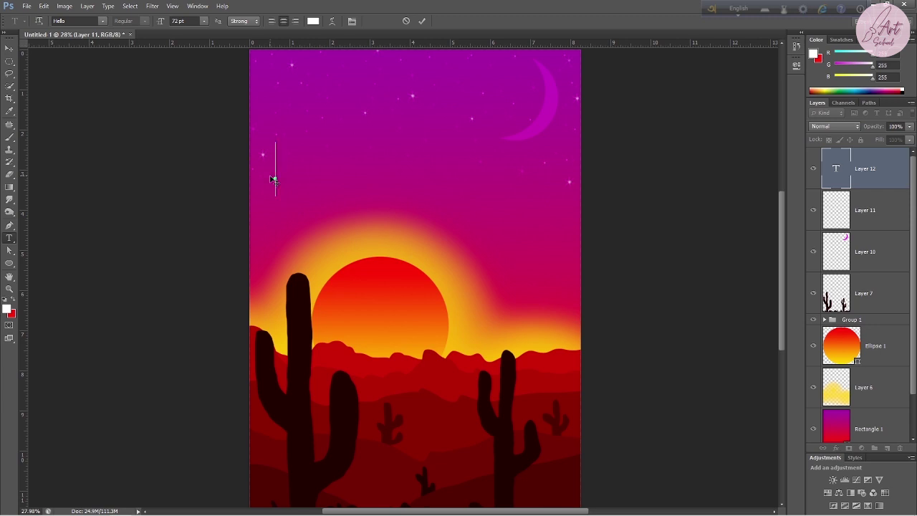
pyautogui.write('t')
pyautogui.press('BackSpace')
pyautogui.write('Th')
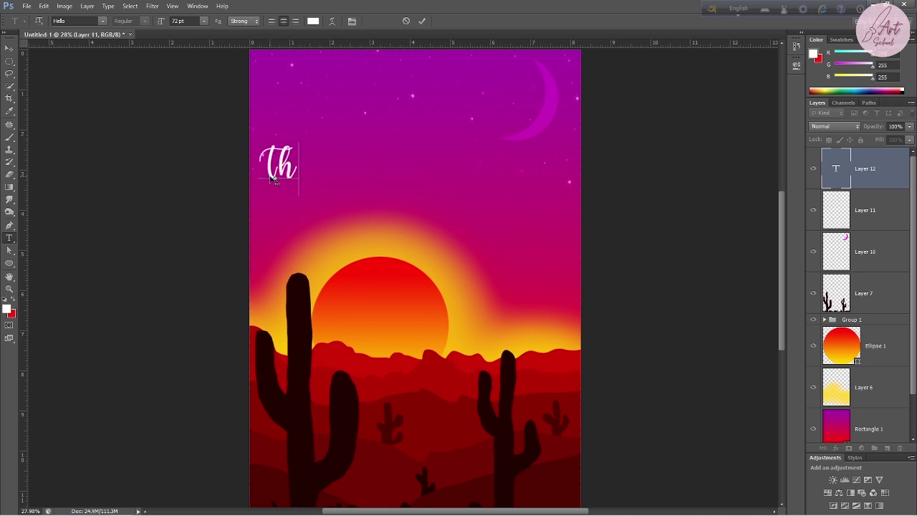
pyautogui.write('ere')
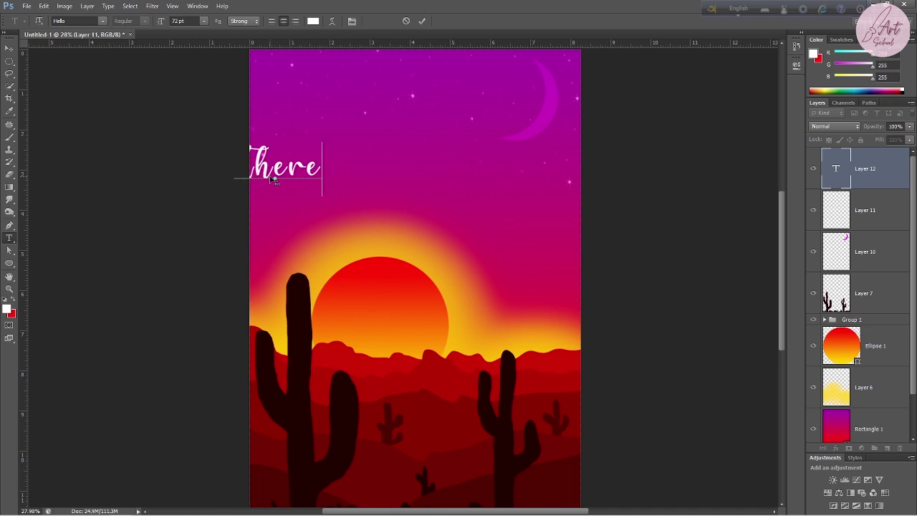
pyautogui.write(',')
pyautogui.press('BackSpace')
pyautogui.write("'s")
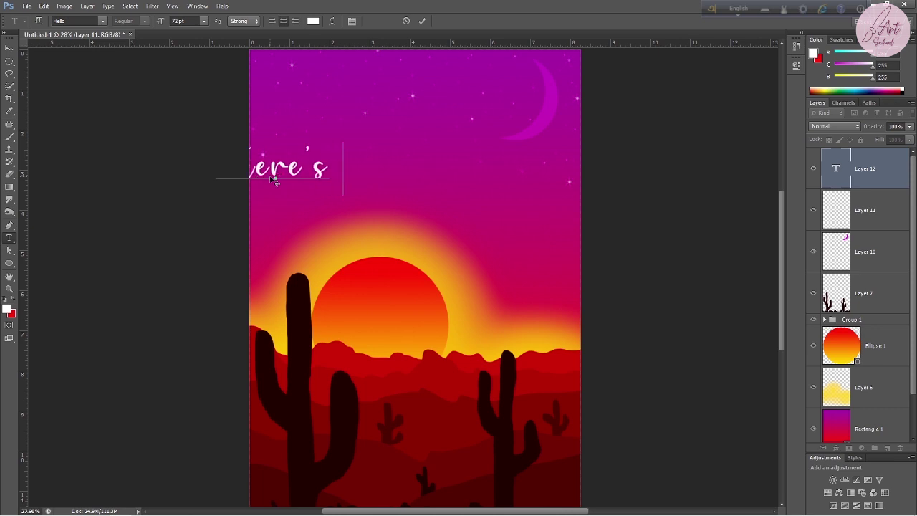
pyautogui.write(' nobody')
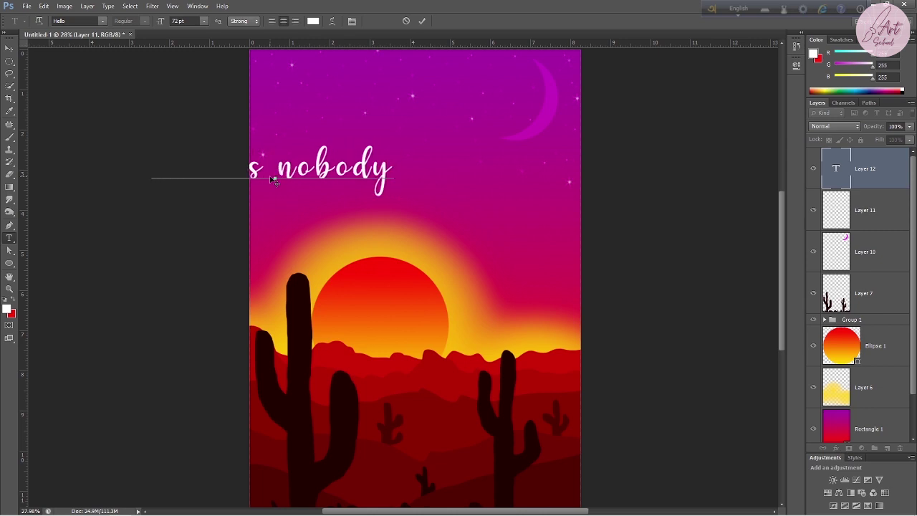
pyautogui.write(' more')
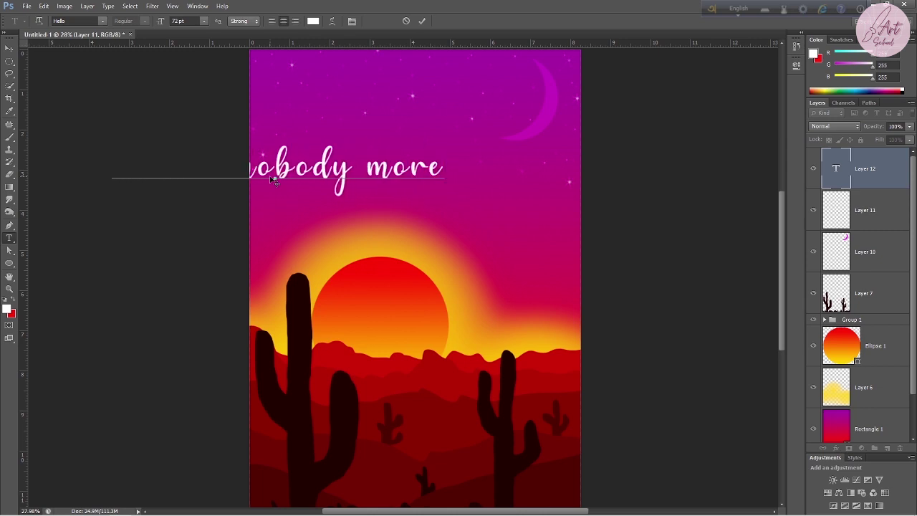
pyautogui.write(' honest')
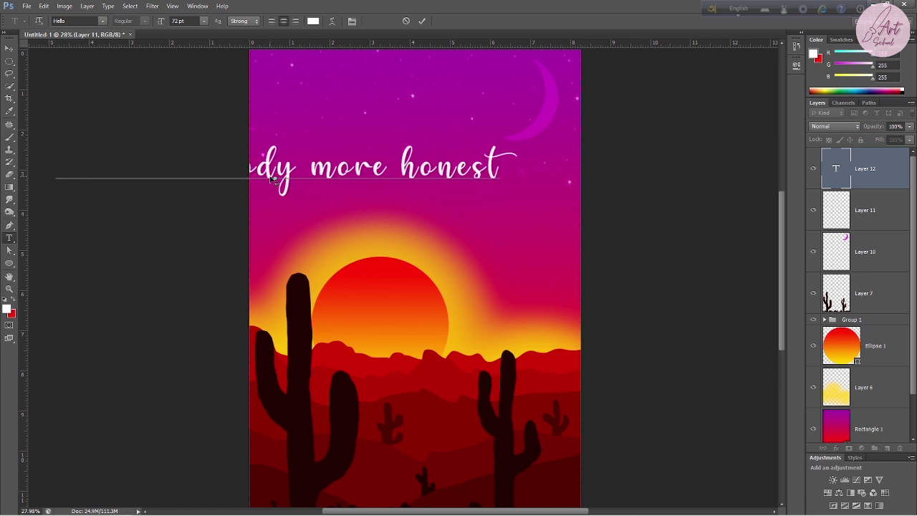
pyautogui.write(' th')
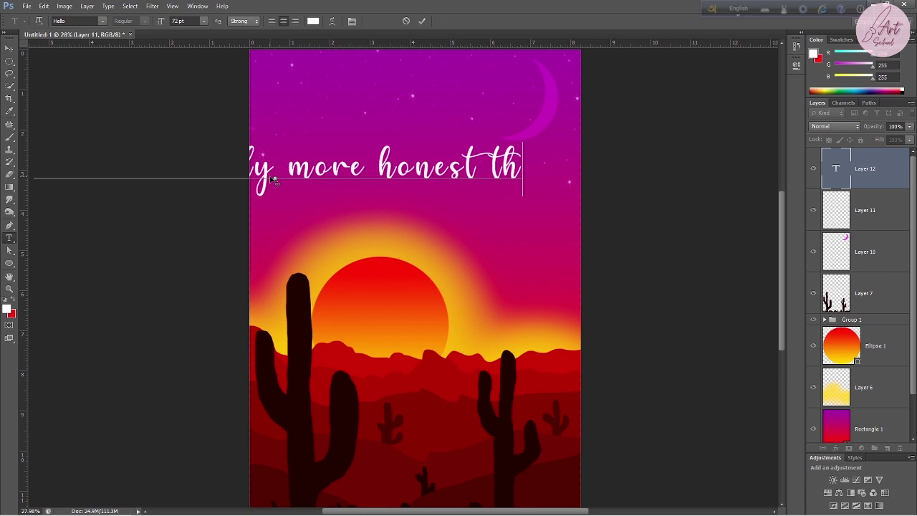
pyautogui.write('an')
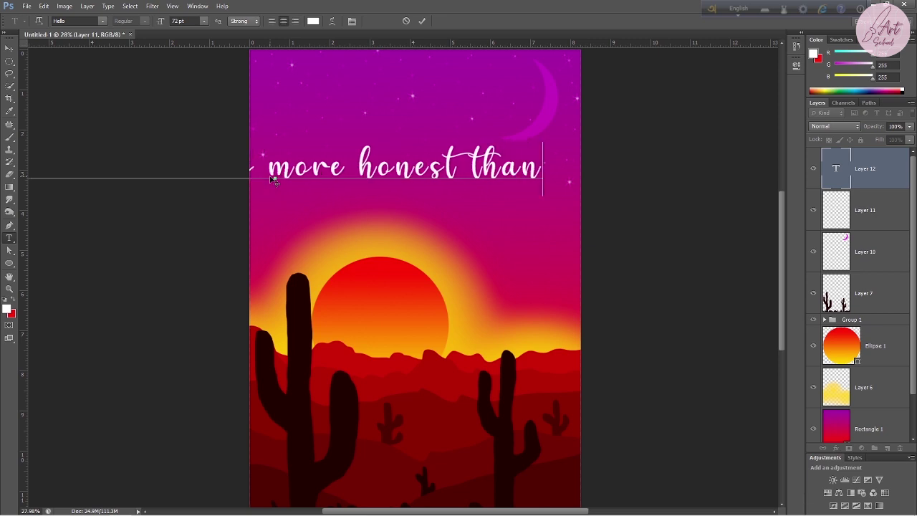
pyautogui.write(' the')
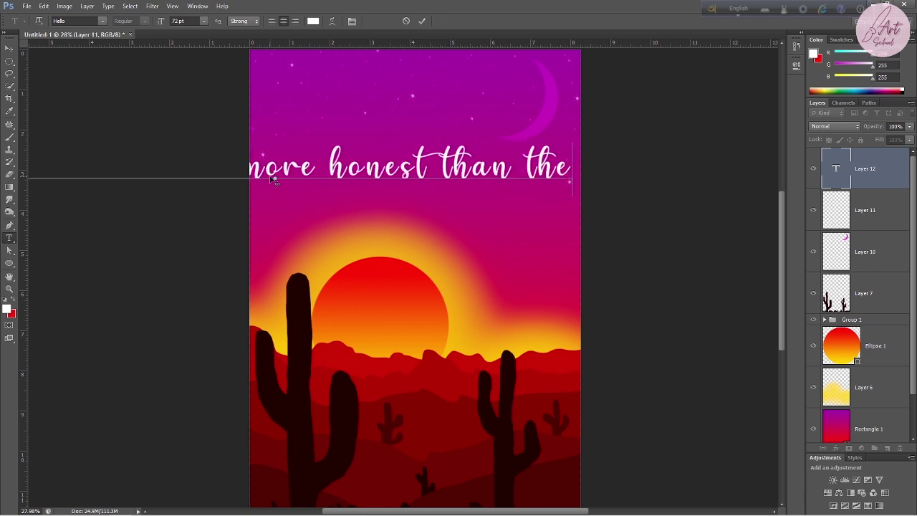
pyautogui.write(' s')
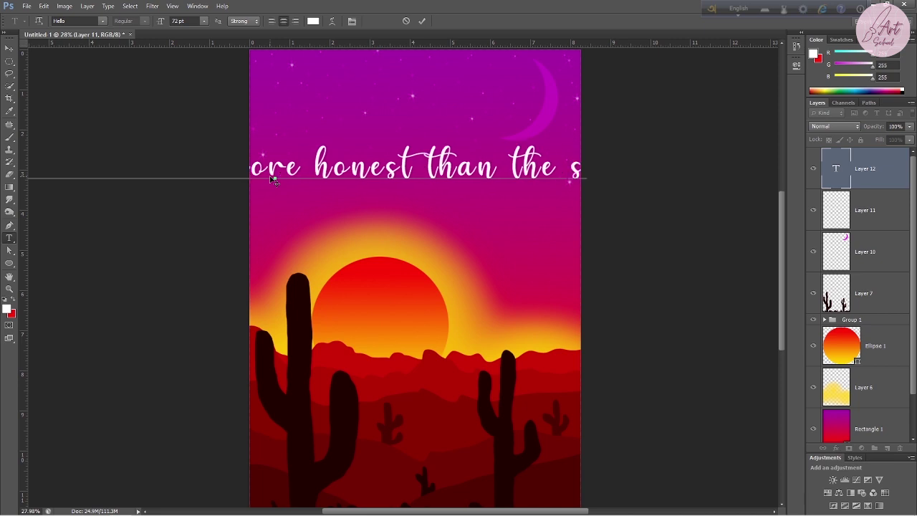
pyautogui.write('k')
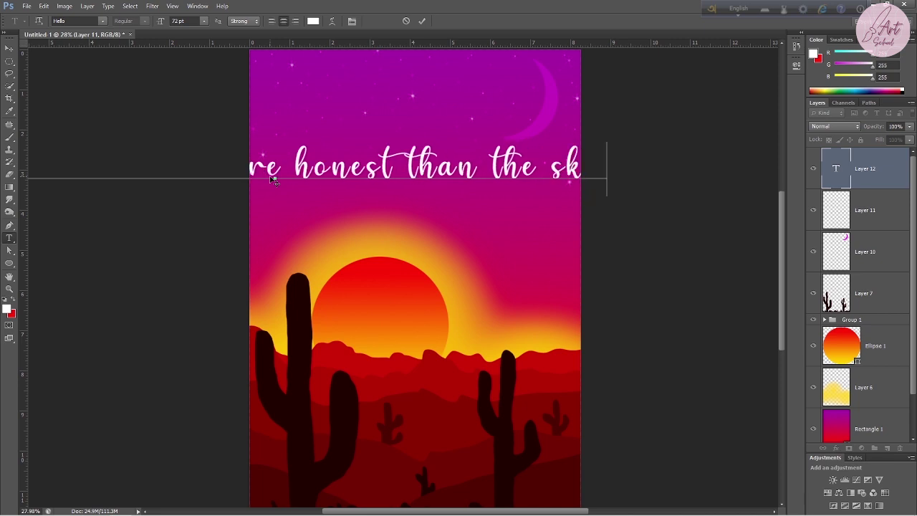
pyautogui.write('y')
# Add the second quote line "it shows you all its colors..." below the first
pyautogui.click(274, 181)
pyautogui.write('it')
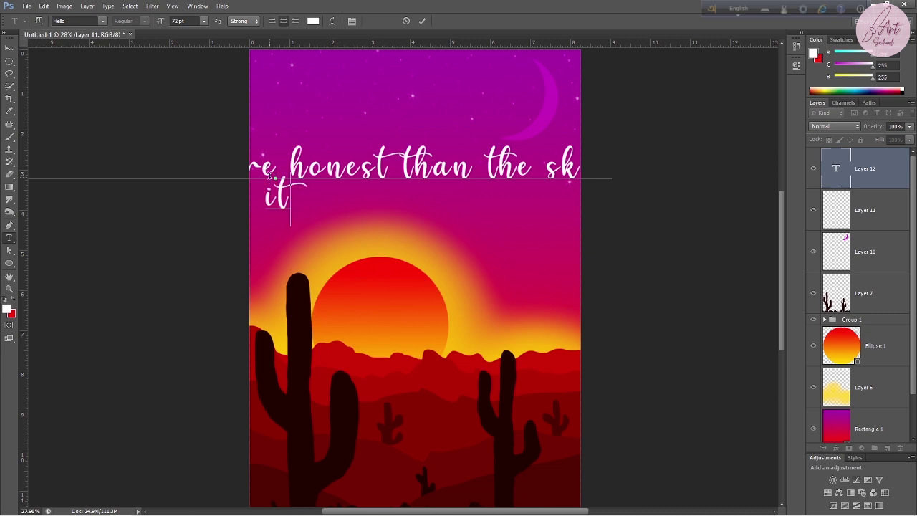
pyautogui.write('s')
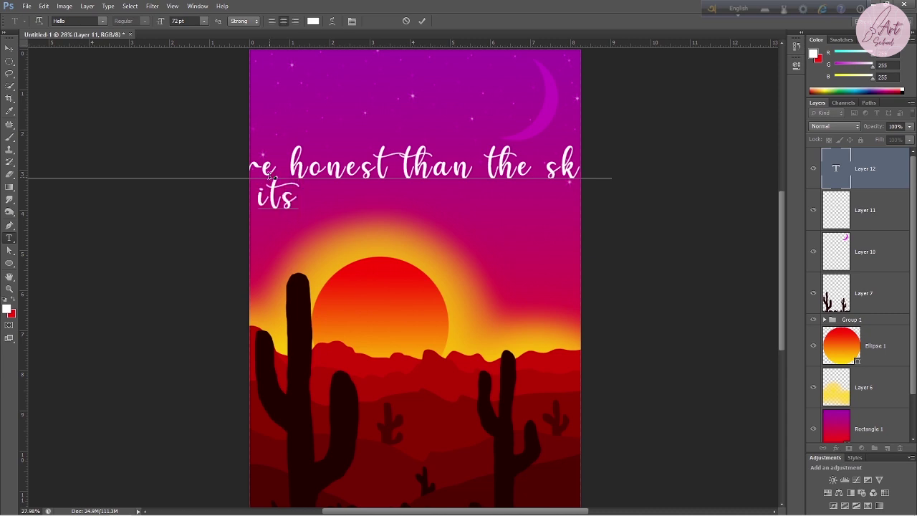
pyautogui.press('BackSpace')
pyautogui.write('sh')
pyautogui.write('ows')
pyautogui.write(' you ')
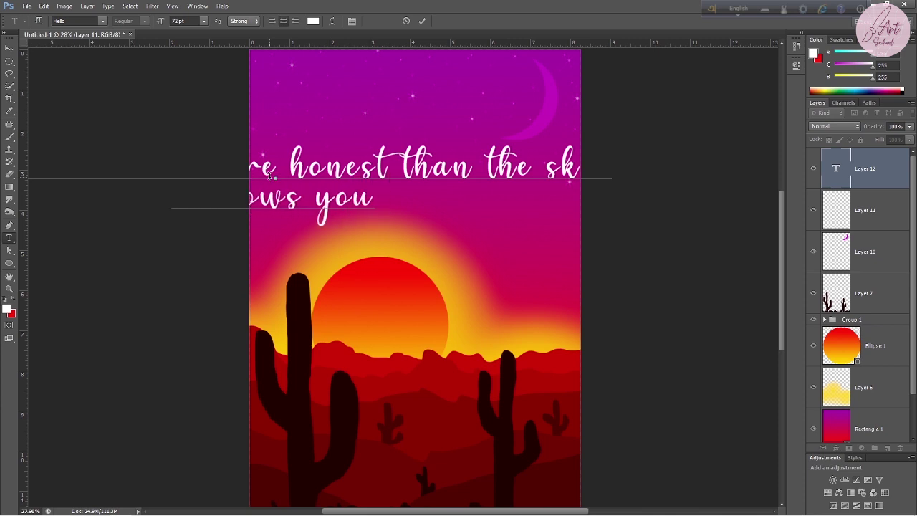
pyautogui.write('all')
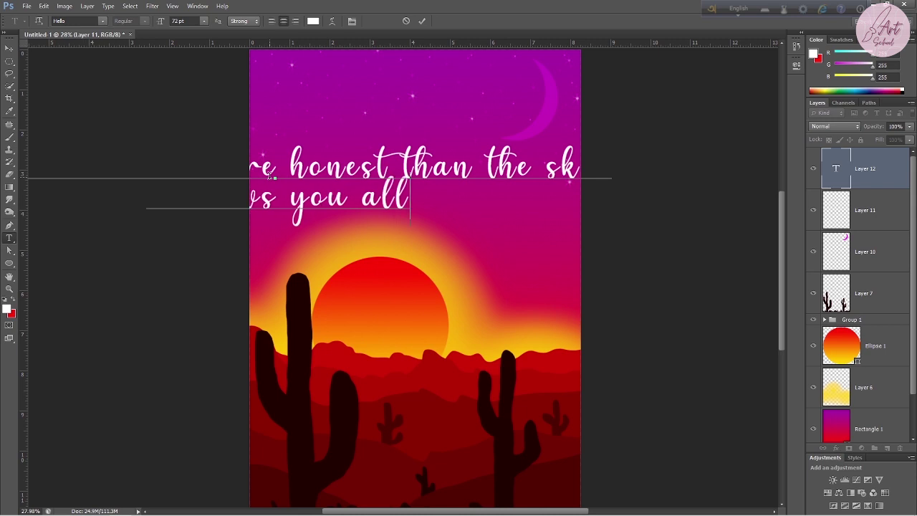
pyautogui.write(' i')
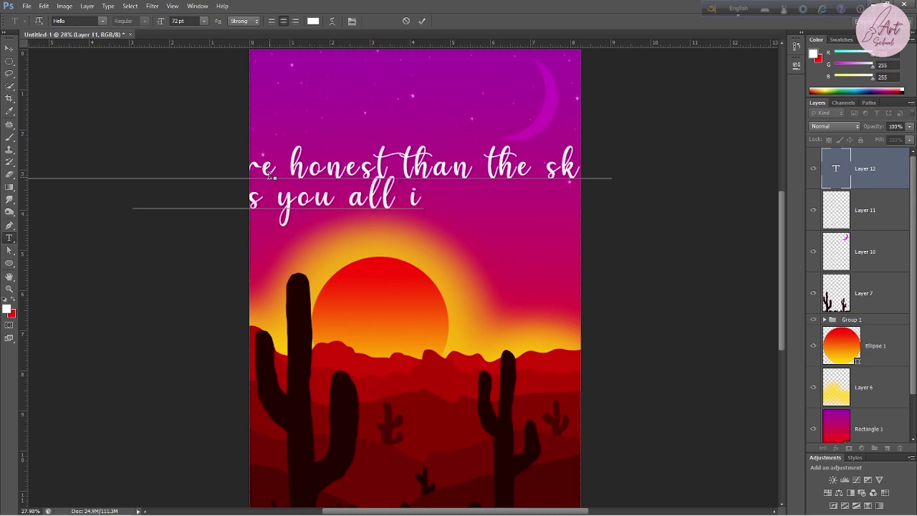
pyautogui.write('ts colo')
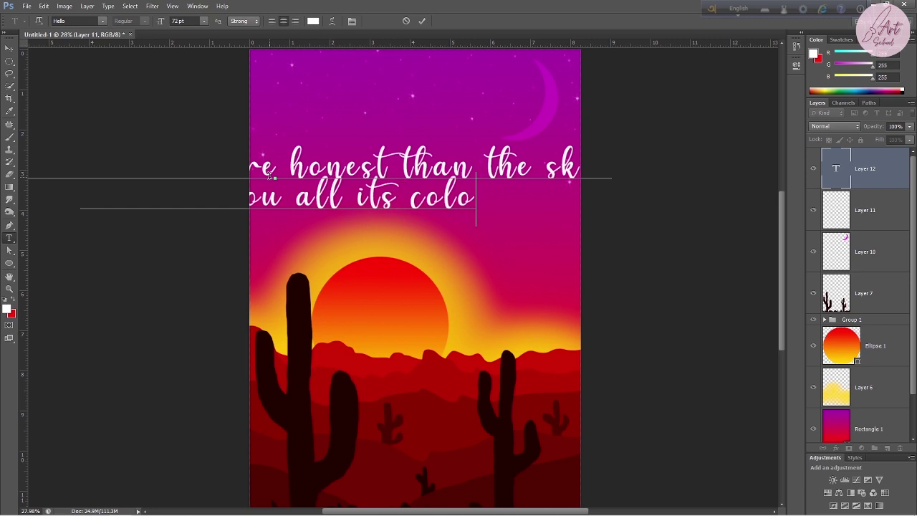
pyautogui.write('rs')
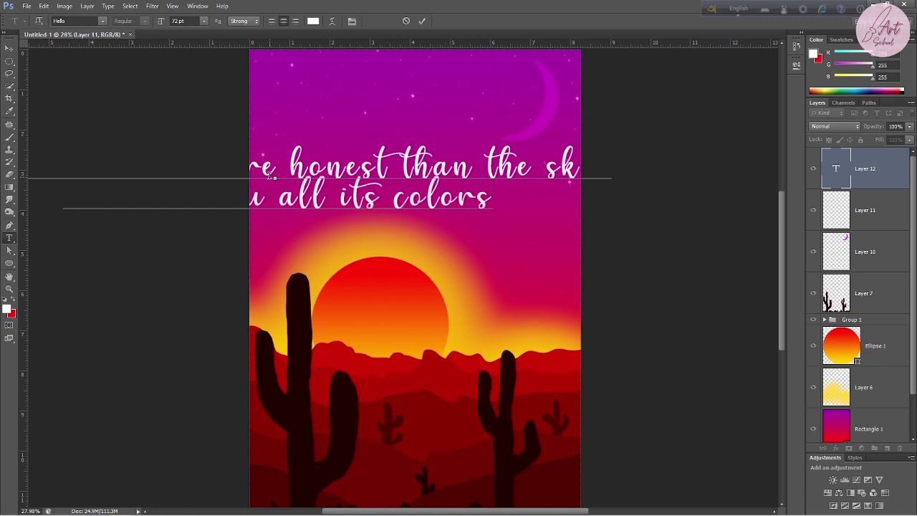
pyautogui.write('...')
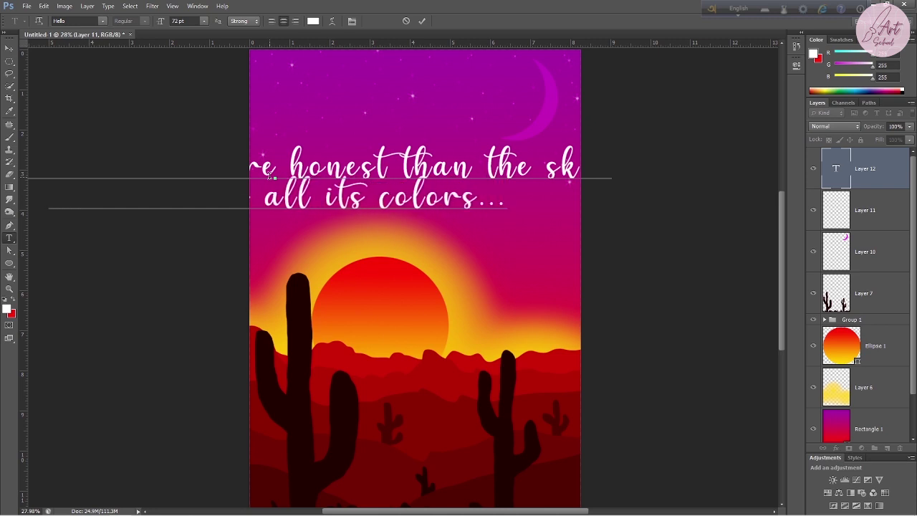
# Scale the two-line quote down to a small size with Free Transform
pyautogui.press('ctrl')
pyautogui.hotkey('ctrl', 't')
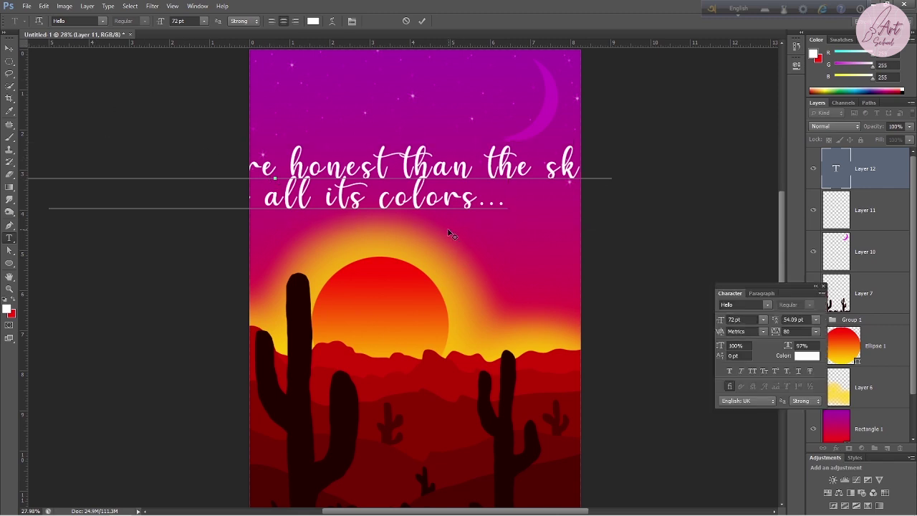
pyautogui.hotkey('ctrl', 't')
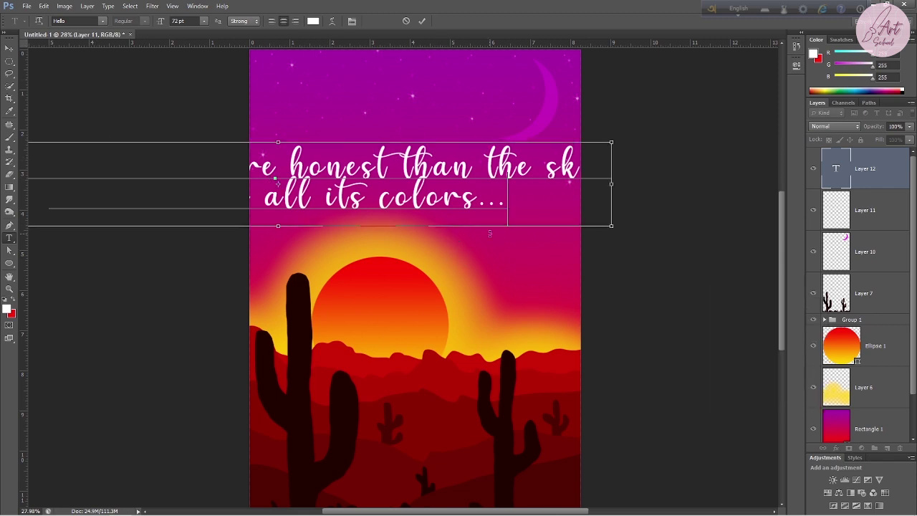
pyautogui.moveTo(613, 228); pyautogui.dragTo(242, 187)
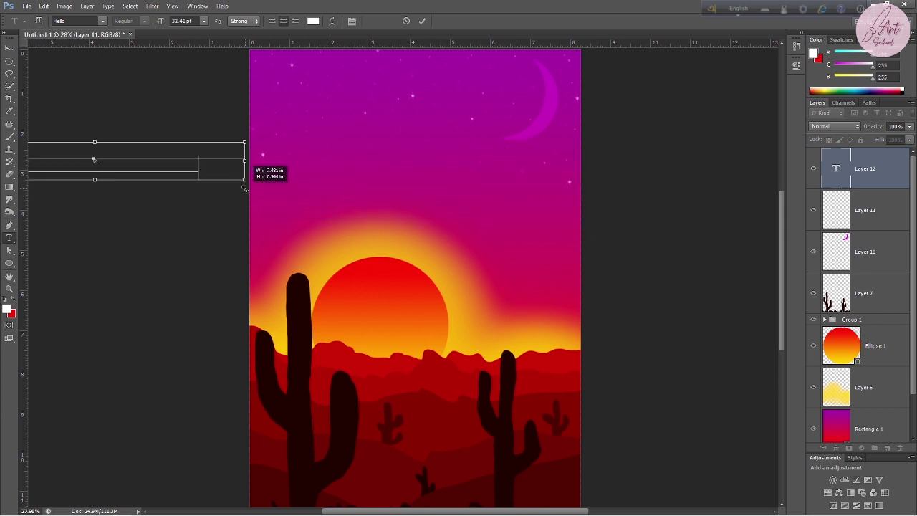
pyautogui.moveTo(243, 188); pyautogui.dragTo(235, 176)
# Move the small quote to sit centred in the sky just above the sun
pyautogui.click(9, 48)
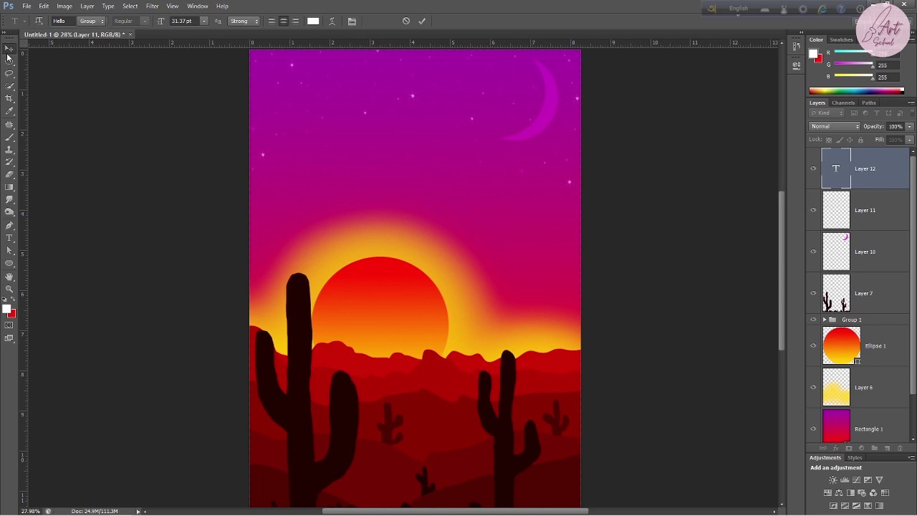
pyautogui.moveTo(80, 152)
pyautogui.mouseDown()
pyautogui.moveTo(395, 169)
pyautogui.moveTo(401, 212)
pyautogui.mouseUp()
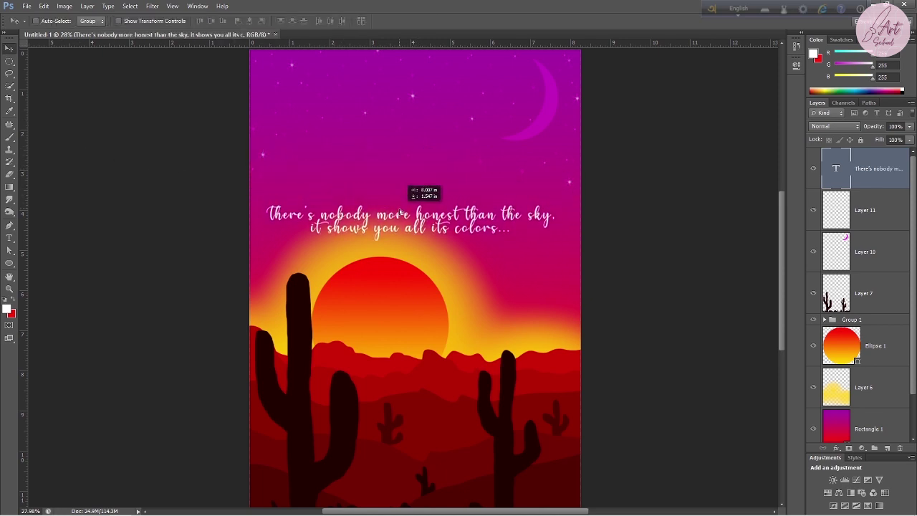
pyautogui.scroll(-3, 401, 215)
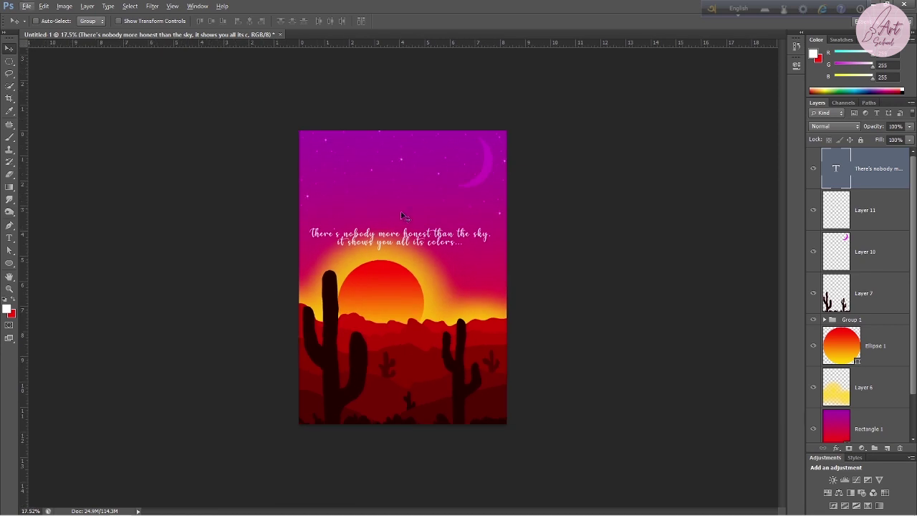
pyautogui.moveTo(405, 238); pyautogui.dragTo(408, 225)
pyautogui.scroll(3, 408, 224)
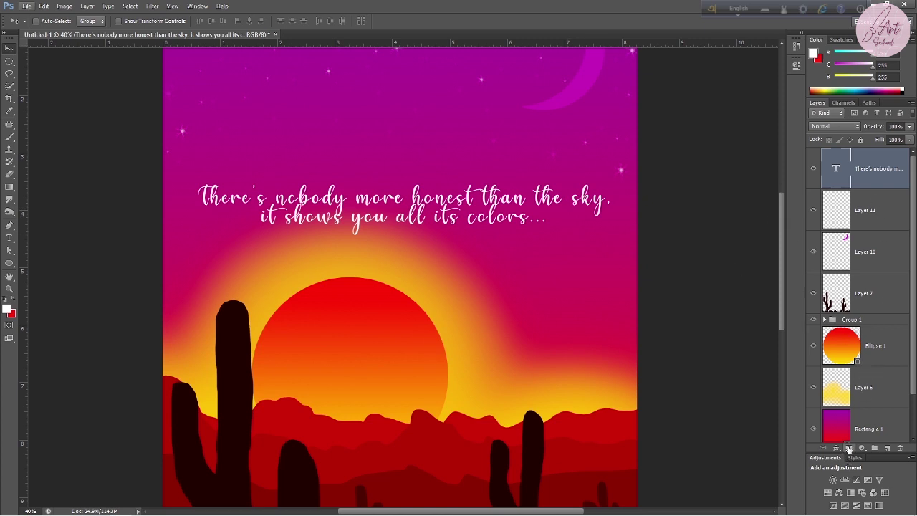
# Give the quote a Multiply drop shadow at 75% opacity, 13 px distance, 4 px size
pyautogui.click(837, 449)
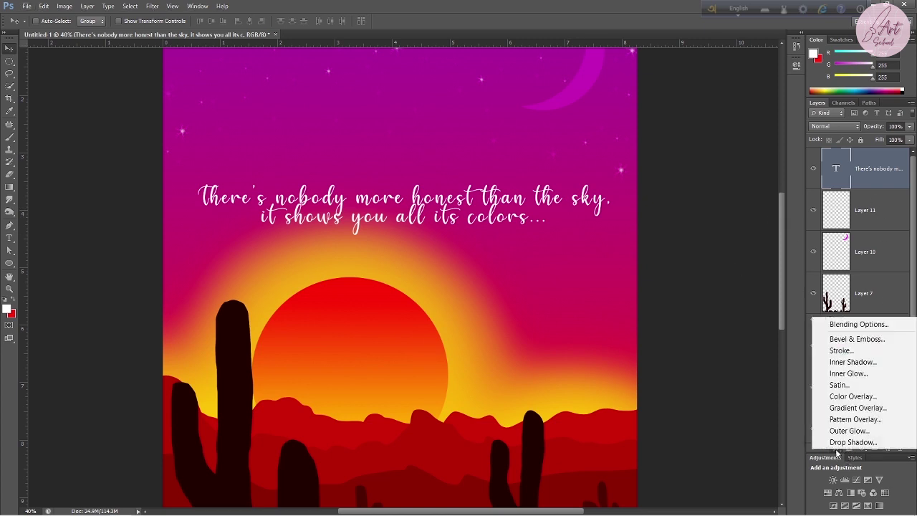
pyautogui.click(839, 444)
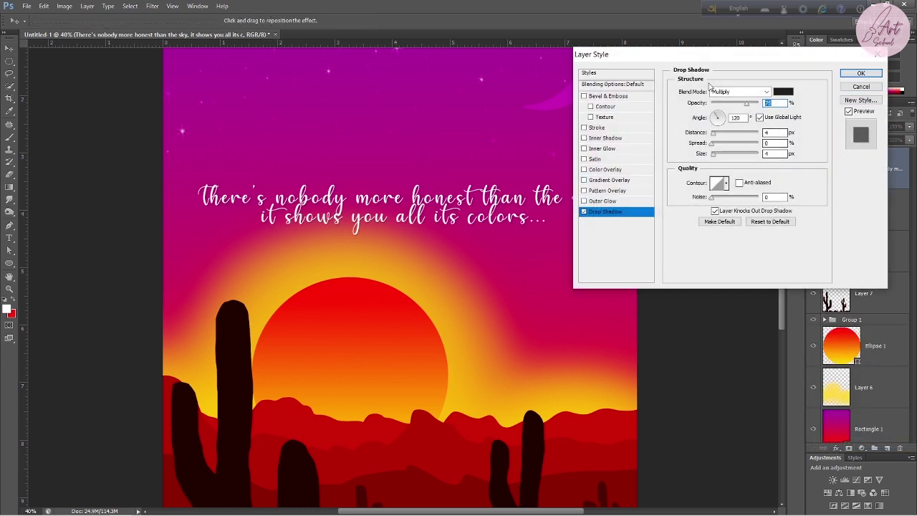
pyautogui.moveTo(343, 219); pyautogui.dragTo(343, 220)
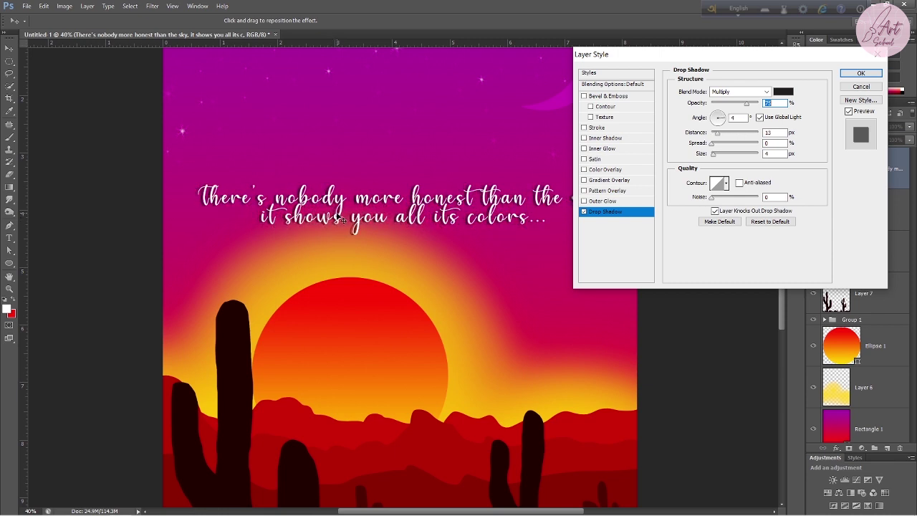
pyautogui.click(860, 74)
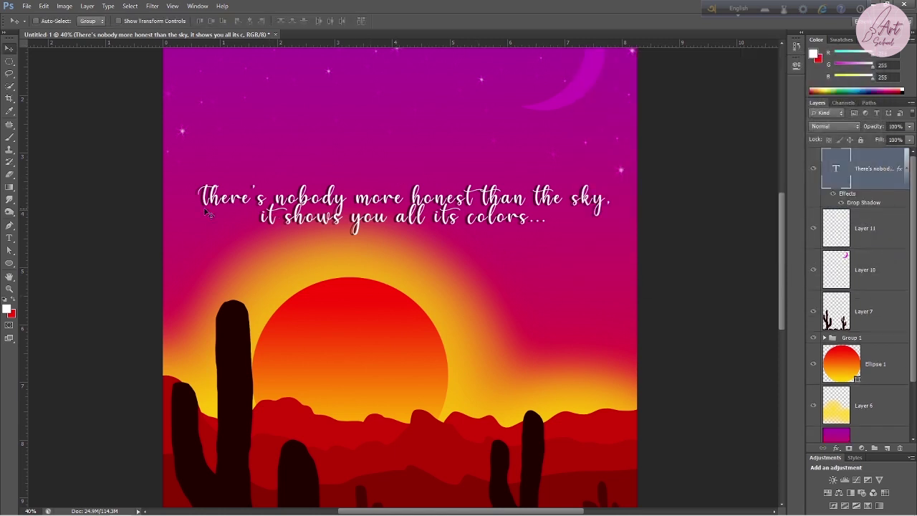
pyautogui.scroll(-3, 296, 369)
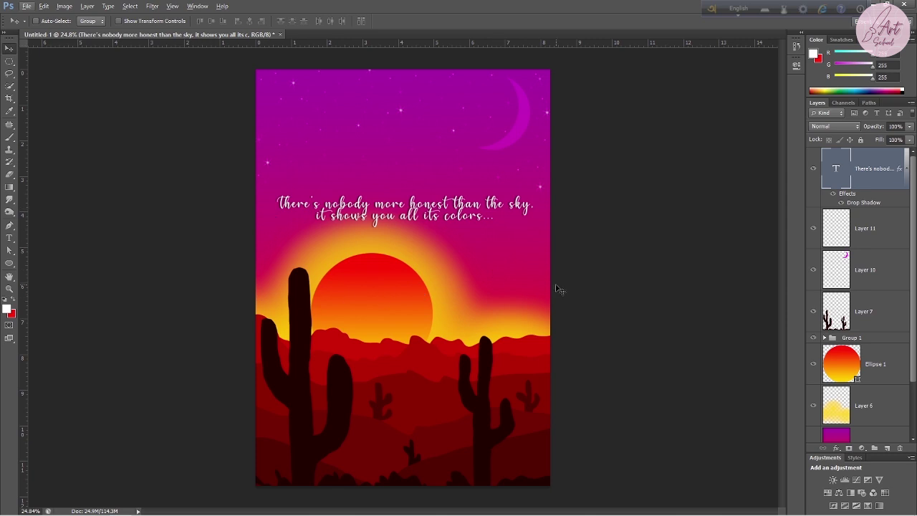
# Rotate the moon layer (Layer 10) about 5.17° and shift it slightly left
pyautogui.click(837, 271)
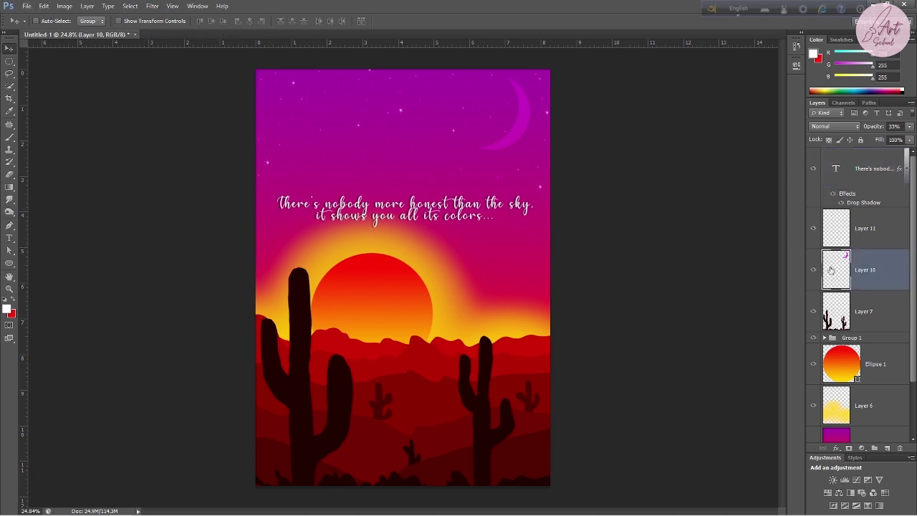
pyautogui.hotkey('ctrl', 't')
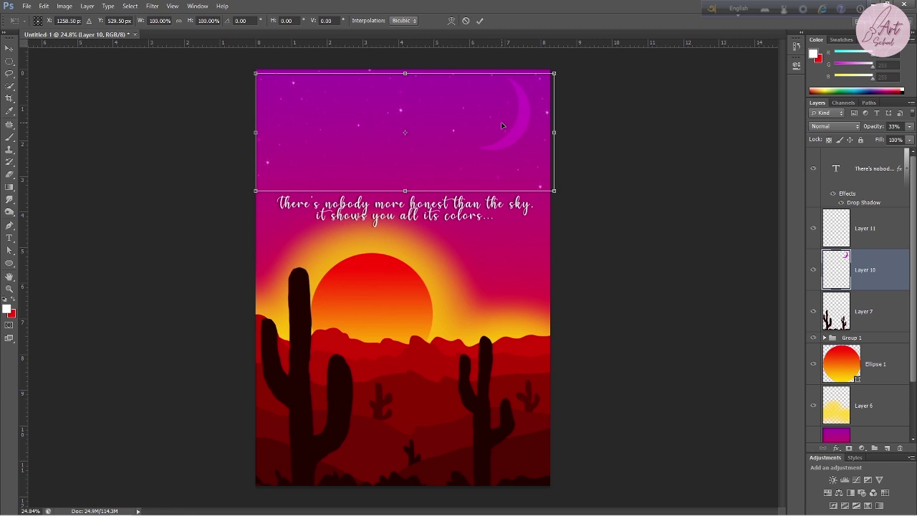
pyautogui.moveTo(564, 193); pyautogui.dragTo(552, 203)
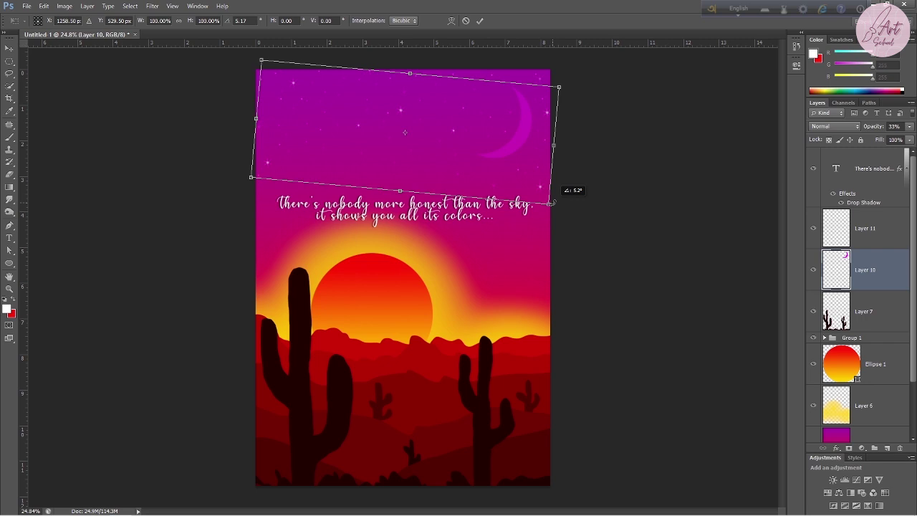
pyautogui.moveTo(467, 140); pyautogui.dragTo(443, 137)
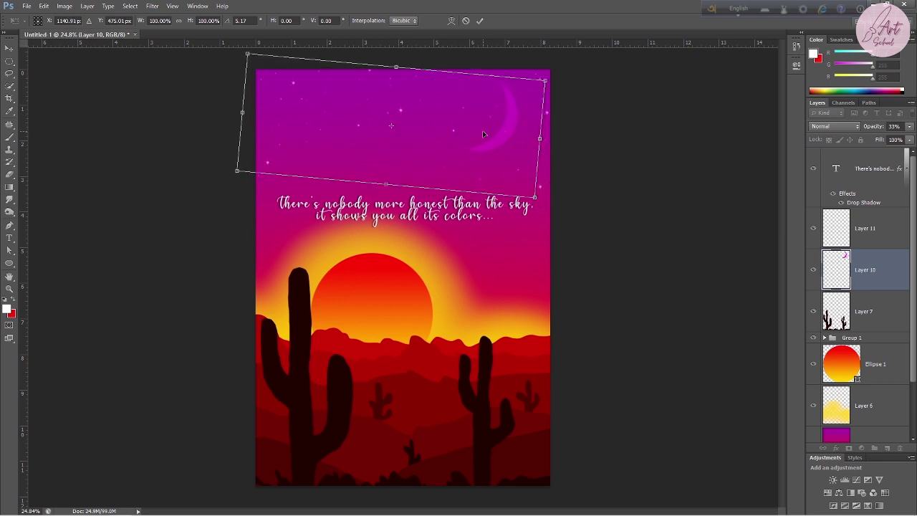
pyautogui.press('Return')
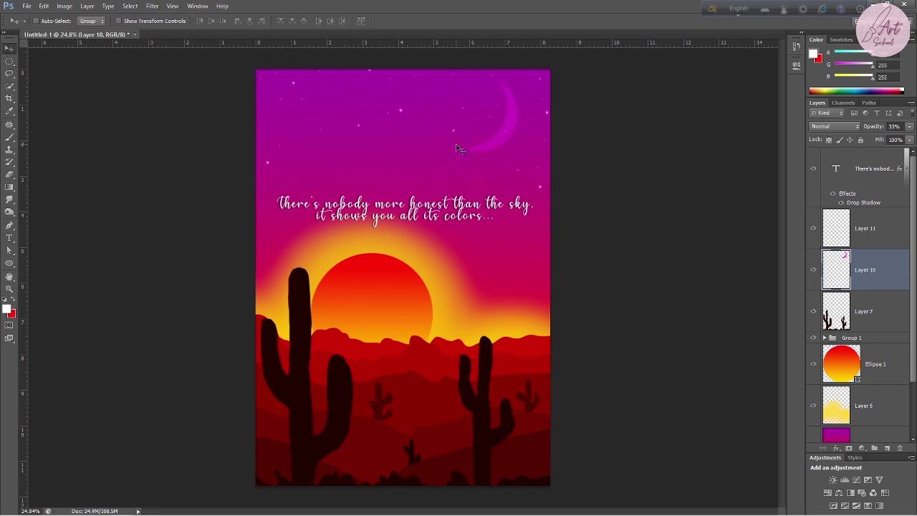
# Try a softening filter on the moon, then undo it to keep its original look
pyautogui.scroll(-2, 456, 143)
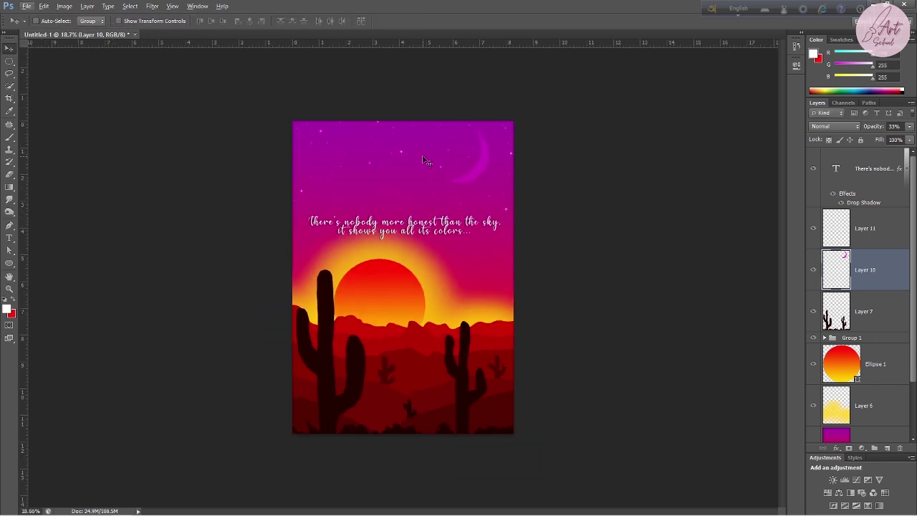
pyautogui.hotkey('ctrl', 'f')
pyautogui.hotkey('ctrl', 'z')
# Scroll through the Layers panel to locate Group 1
pyautogui.scroll(2, 437, 166)
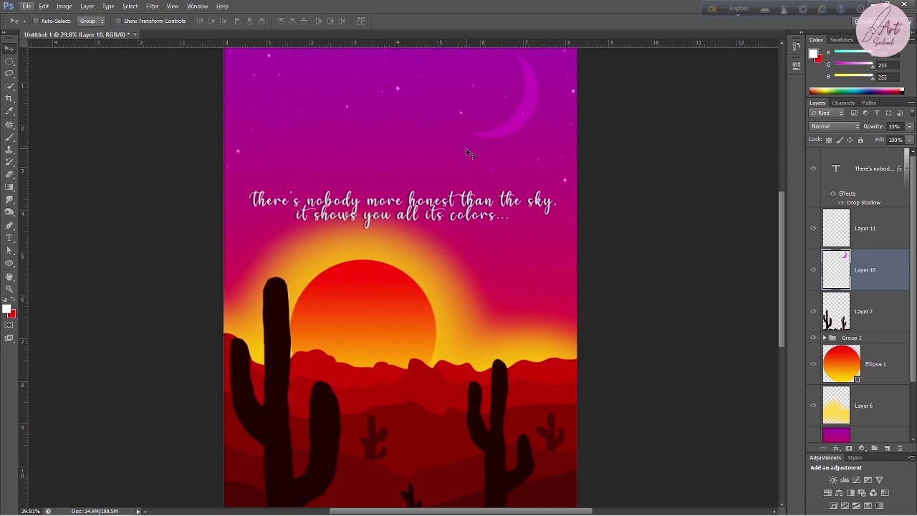
pyautogui.scroll(1, 467, 152)
pyautogui.scroll(1, 467, 151)
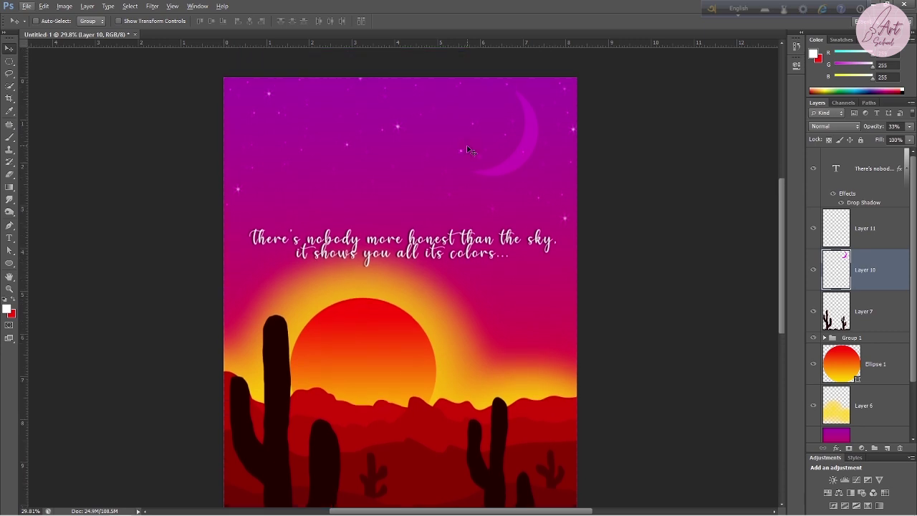
pyautogui.scroll(-1, 467, 150)
pyautogui.scroll(-1, 468, 150)
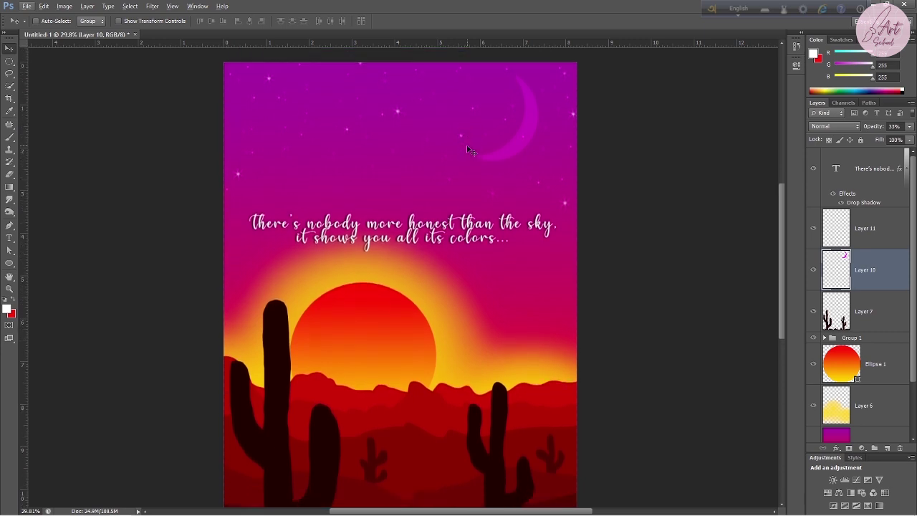
pyautogui.scroll(-5, 467, 149)
pyautogui.scroll(-3, 468, 149)
pyautogui.scroll(-1, 468, 148)
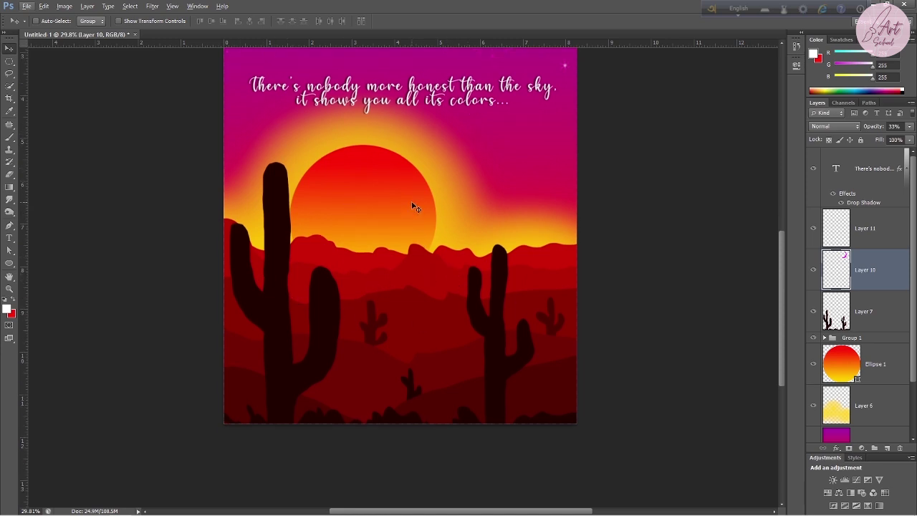
pyautogui.scroll(2, 413, 207)
pyautogui.scroll(1, 414, 205)
pyautogui.scroll(-1, 415, 202)
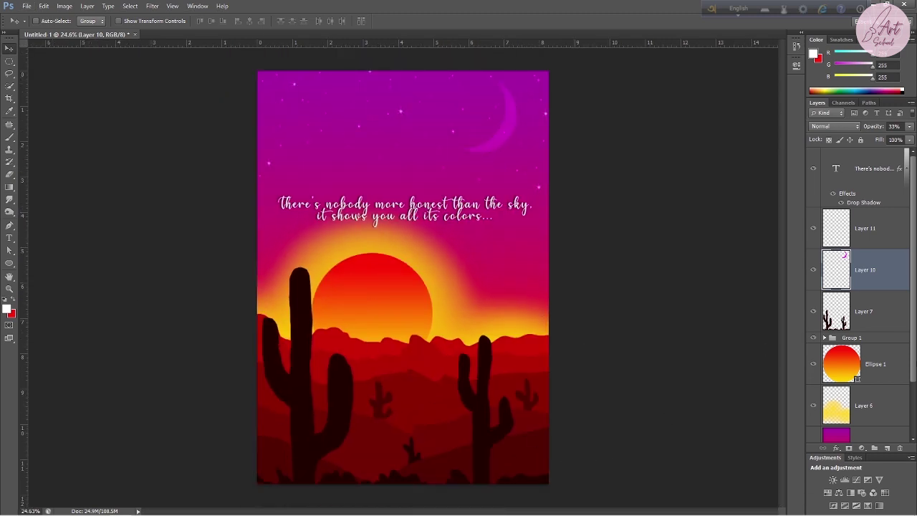
pyautogui.scroll(-2, 860, 343)
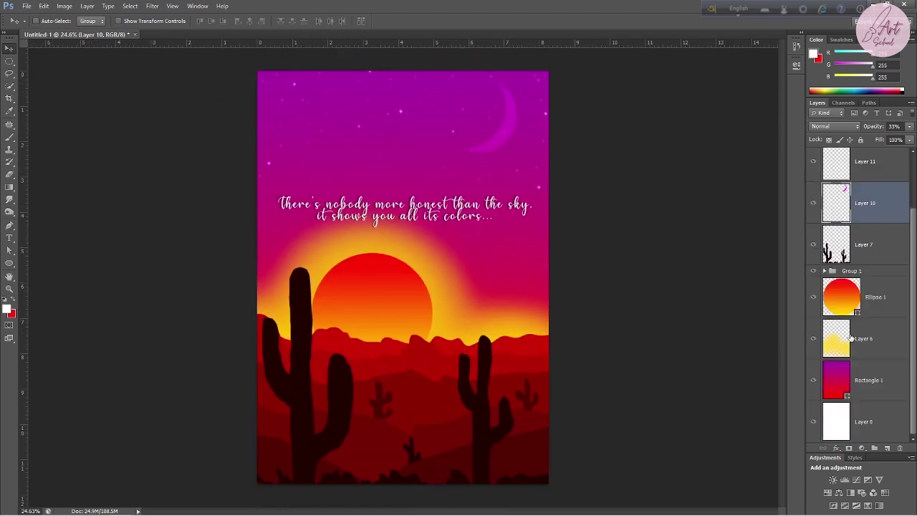
# Expand Group 1 and make Layer 9, the small background cacti, the active layer
pyautogui.click(825, 271)
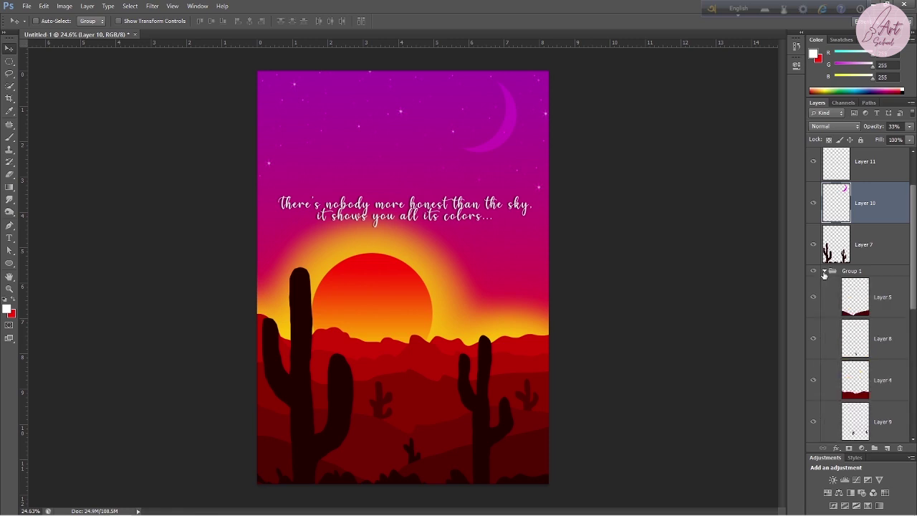
pyautogui.scroll(-4, 851, 310)
pyautogui.click(852, 256)
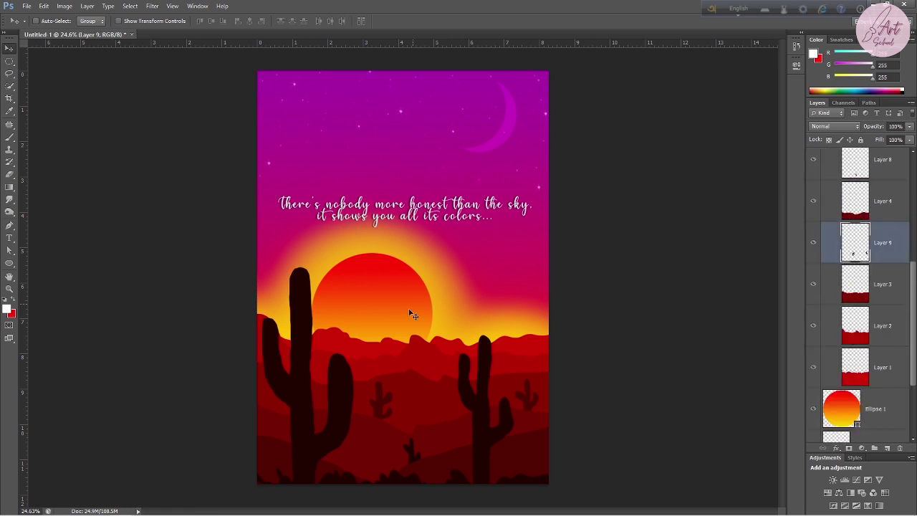
pyautogui.scroll(3, 362, 430)
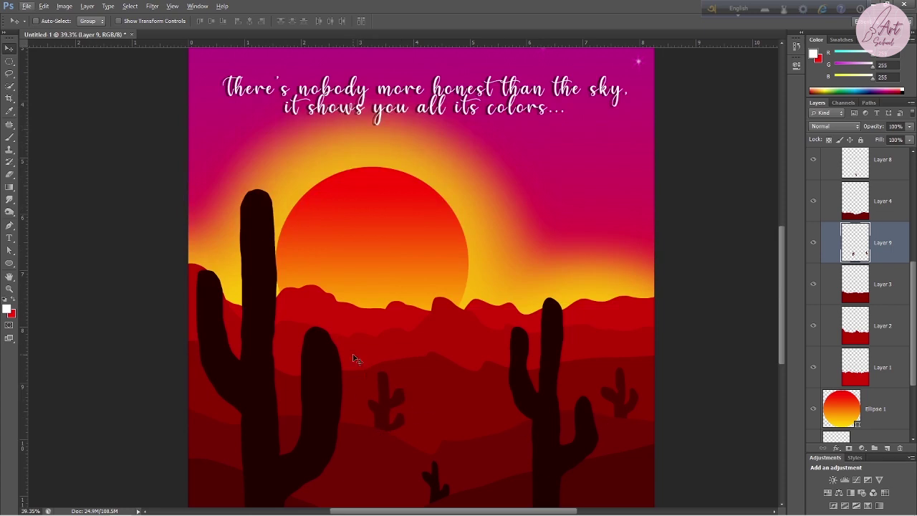
pyautogui.scroll(-3, 358, 360)
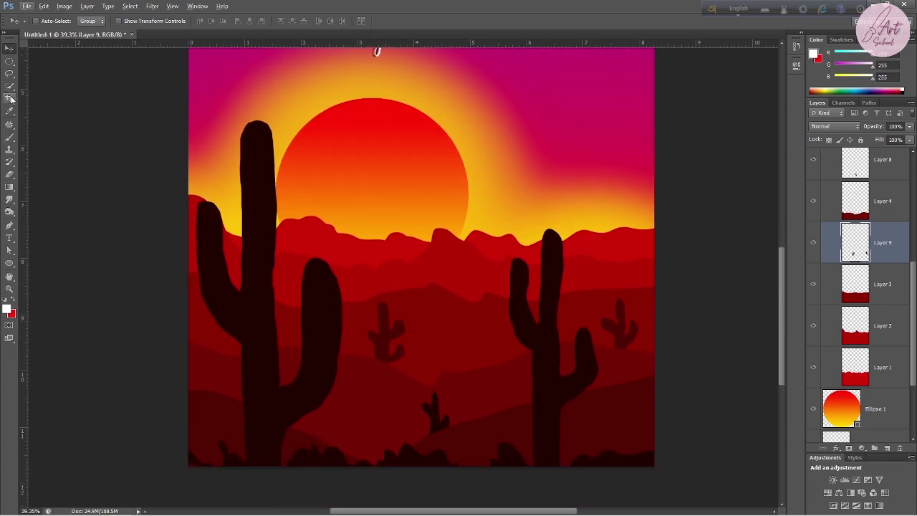
# Sample the small cactus's dark red and lasso-fill a small rock between the cacti
pyautogui.click(9, 75)
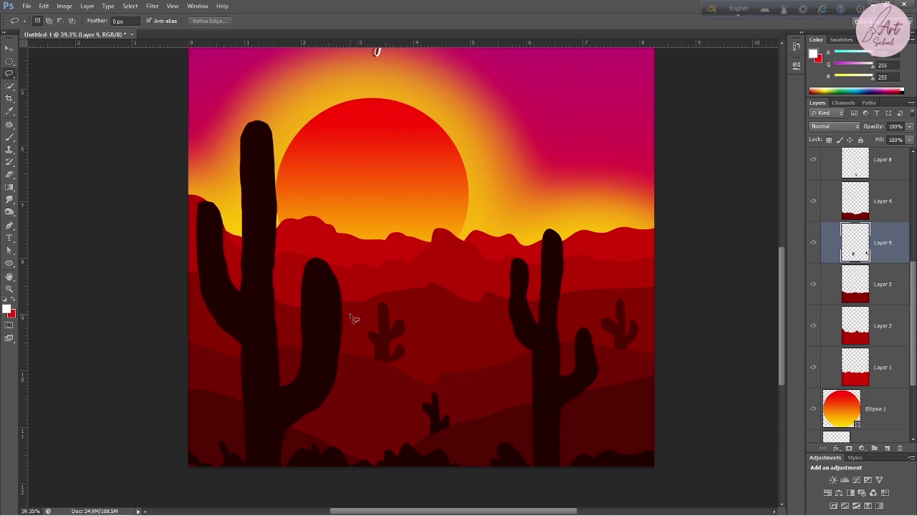
pyautogui.click(9, 111)
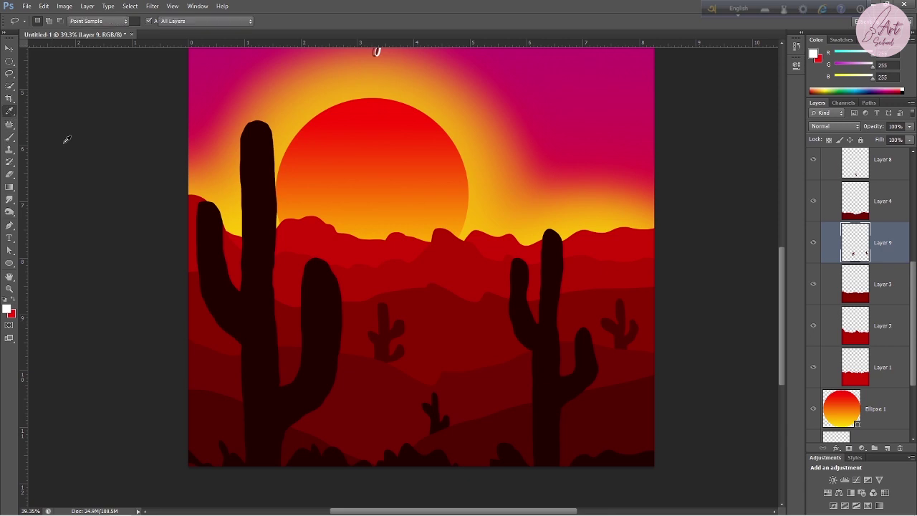
pyautogui.click(386, 330)
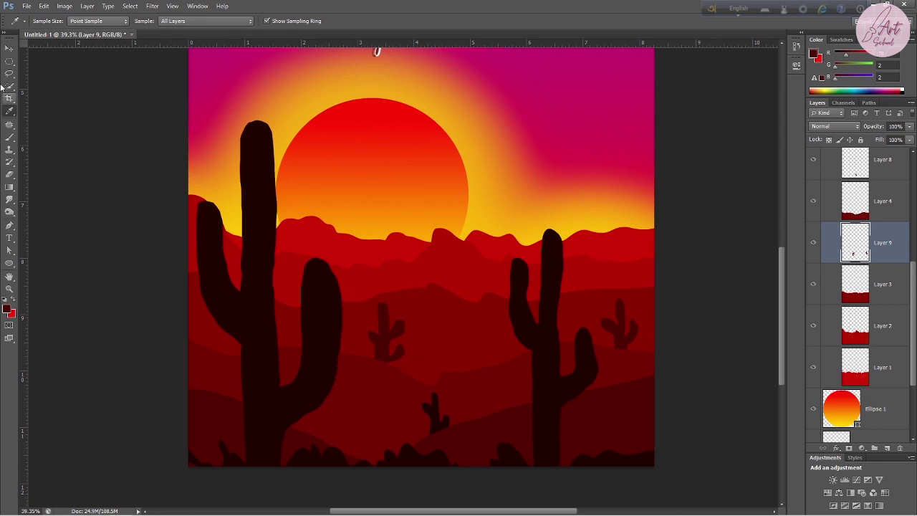
pyautogui.click(5, 75)
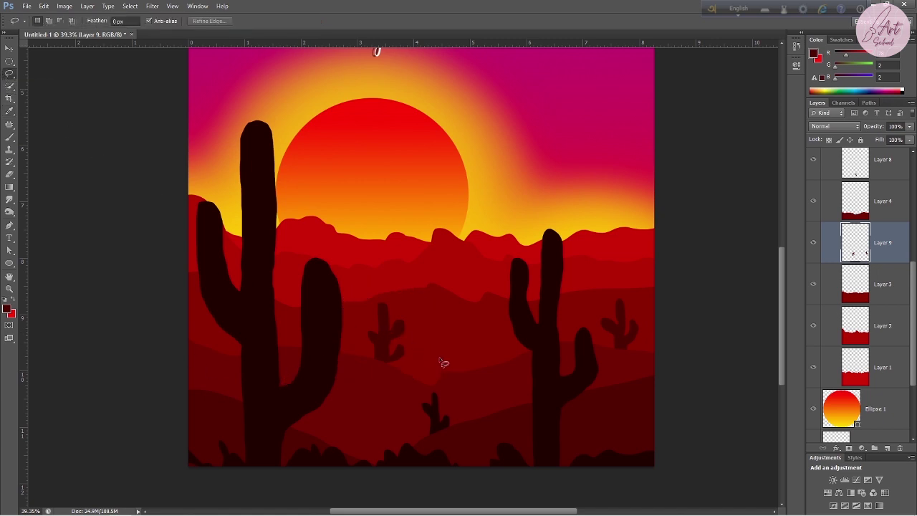
pyautogui.moveTo(465, 380); pyautogui.dragTo(485, 380)
pyautogui.hotkey('alt', 'BackSpace')
pyautogui.hotkey('ctrl', 'd')
# Lasso-fill a second small dark red rock near the left edge
pyautogui.moveTo(200, 337); pyautogui.dragTo(210, 363)
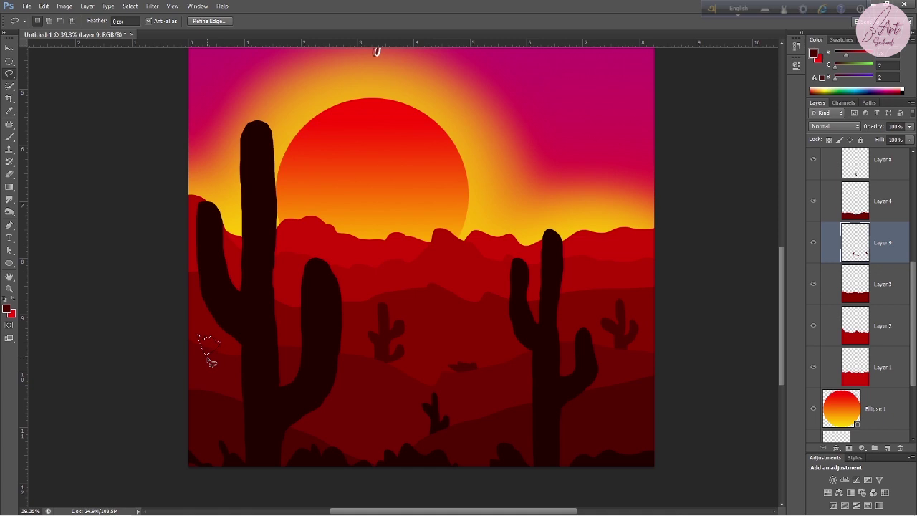
pyautogui.hotkey('alt', 'BackSpace')
pyautogui.hotkey('ctrl', 'd')
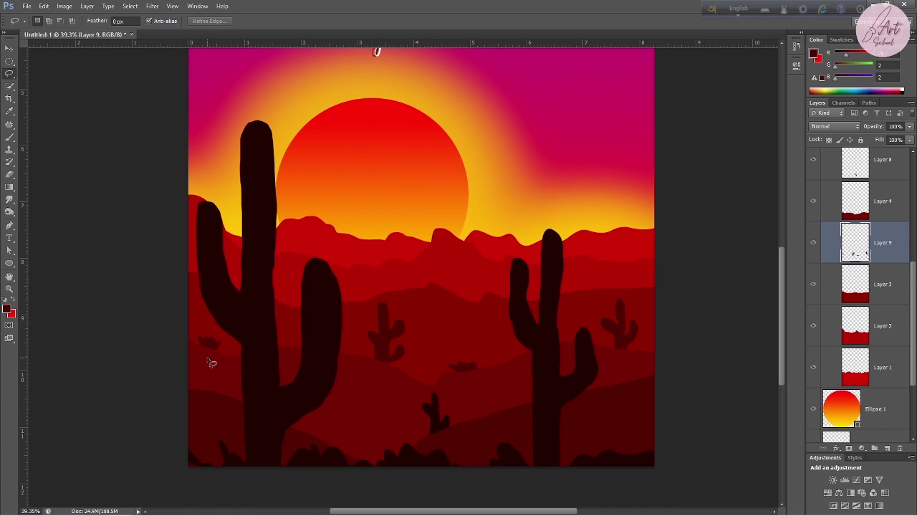
pyautogui.scroll(-2, 266, 371)
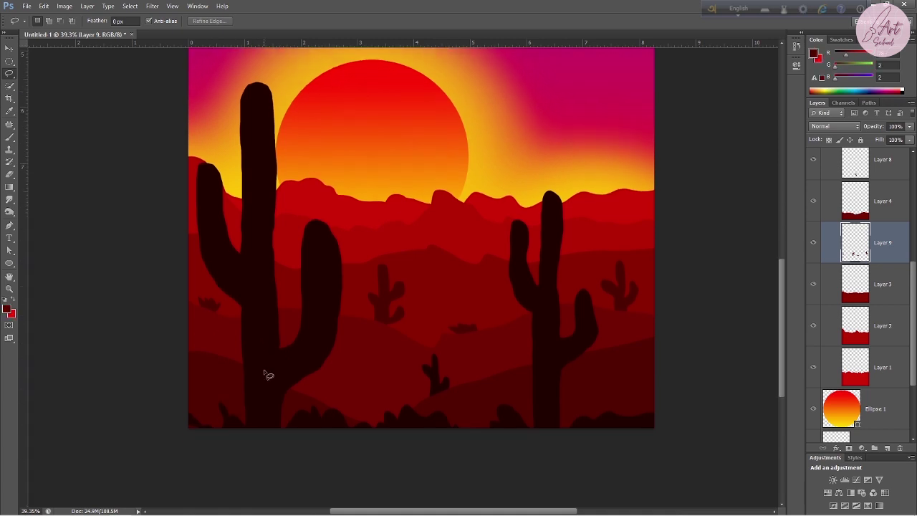
pyautogui.scroll(-4, 273, 371)
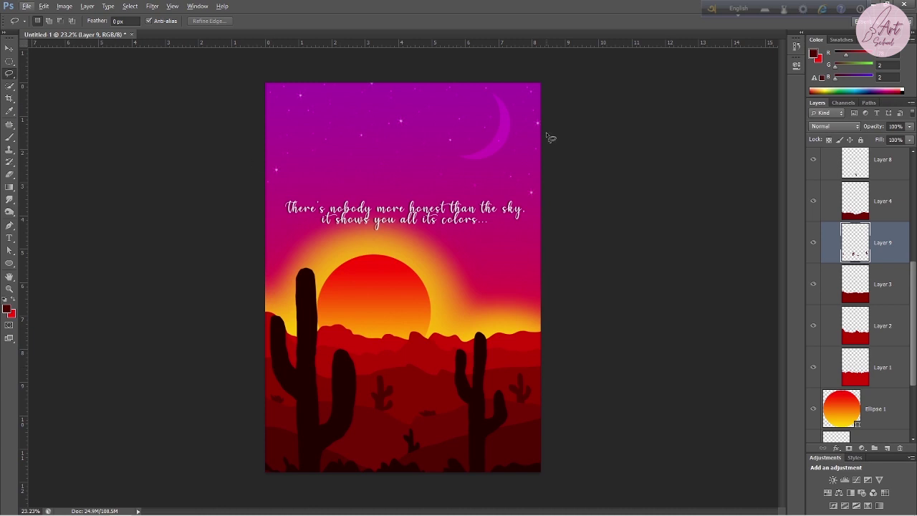